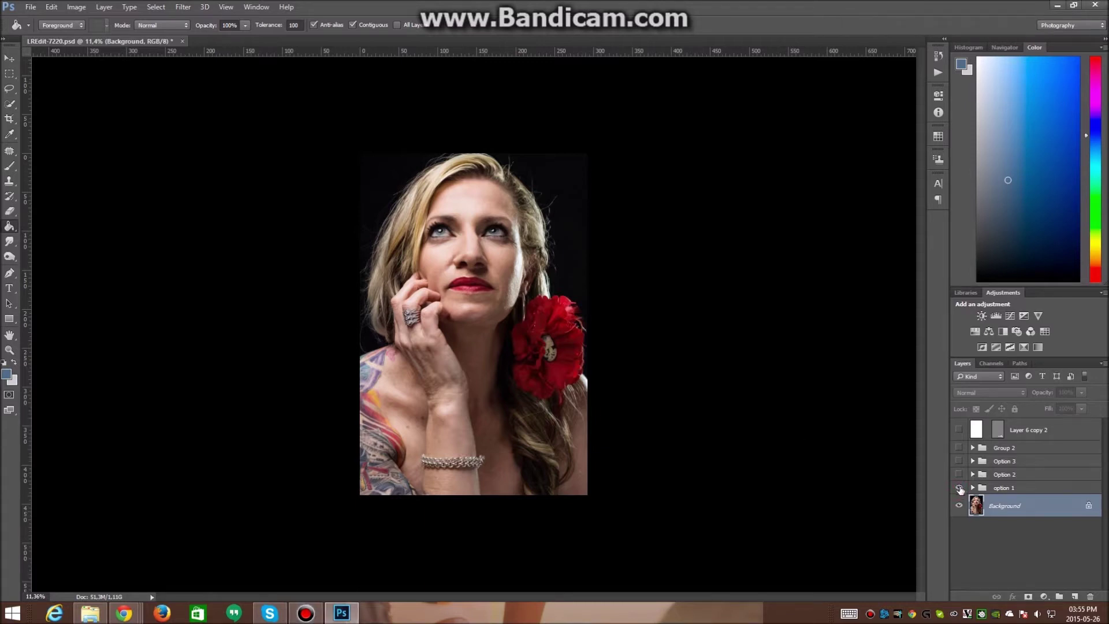
Compare the portrait with and without the option 1 group, check the group's contents, and leave it collapsed and hidden.
{"action": "left_click", "coordinate": [960, 488]}
{"action": "left_click", "coordinate": [959, 488]}
{"action": "left_click", "coordinate": [959, 488]}
{"action": "left_click", "coordinate": [959, 488]}
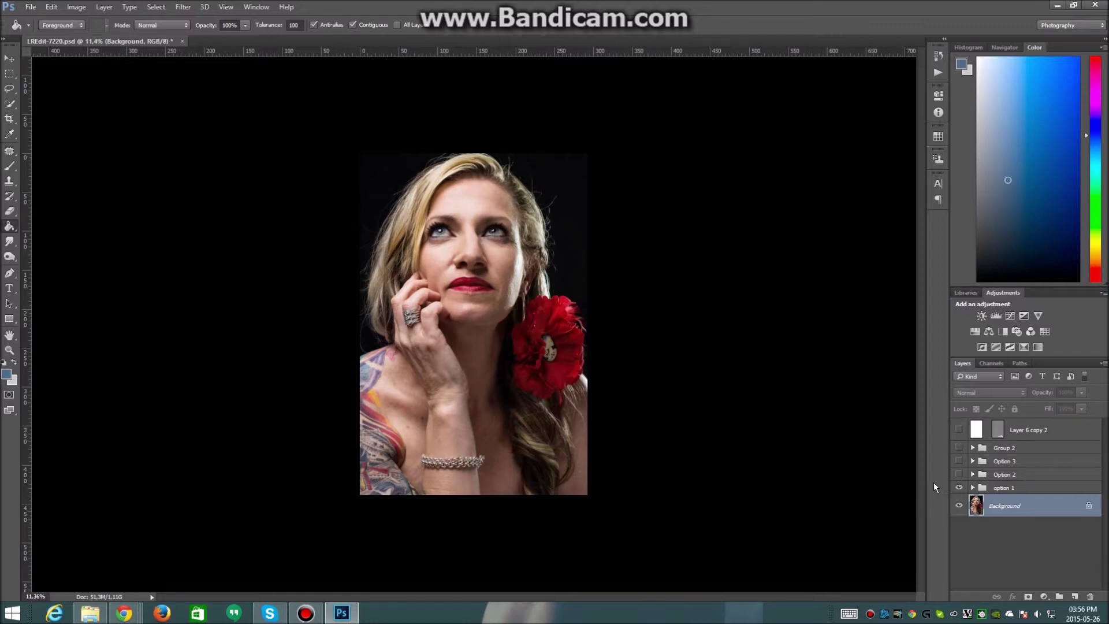
{"action": "left_click", "coordinate": [972, 486]}
{"action": "left_click", "coordinate": [973, 487]}
{"action": "left_click", "coordinate": [960, 488]}
Examine the saved Frequency Separation action in the list of recorded actions.
{"action": "left_click", "coordinate": [944, 74]}
{"action": "left_click", "coordinate": [881, 82]}
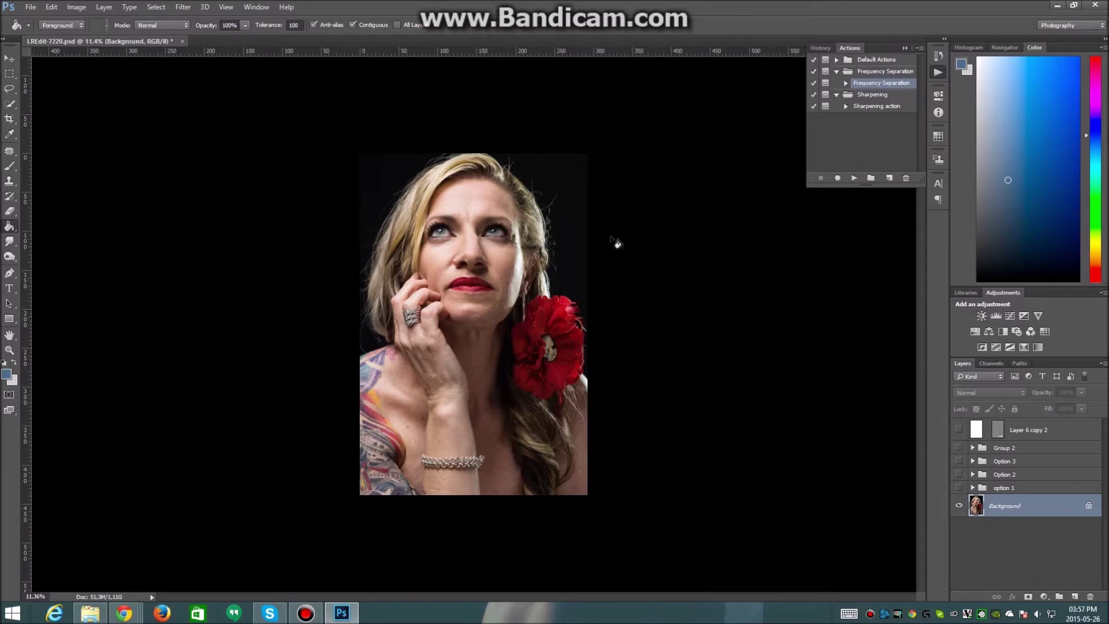
{"action": "left_click", "coordinate": [874, 83]}
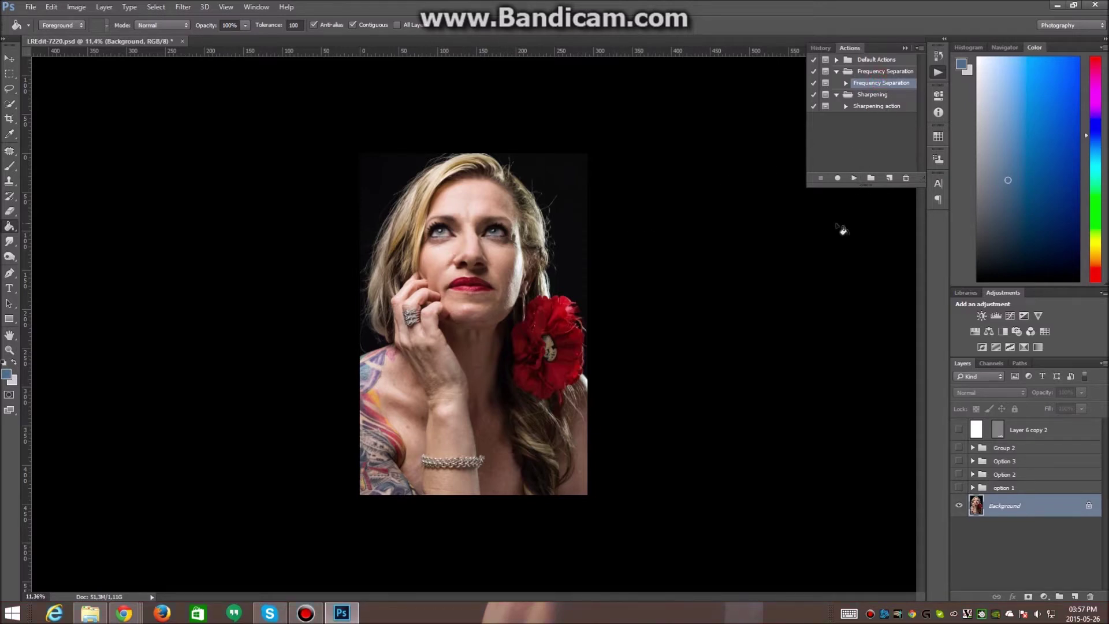
{"action": "left_click", "coordinate": [905, 48]}
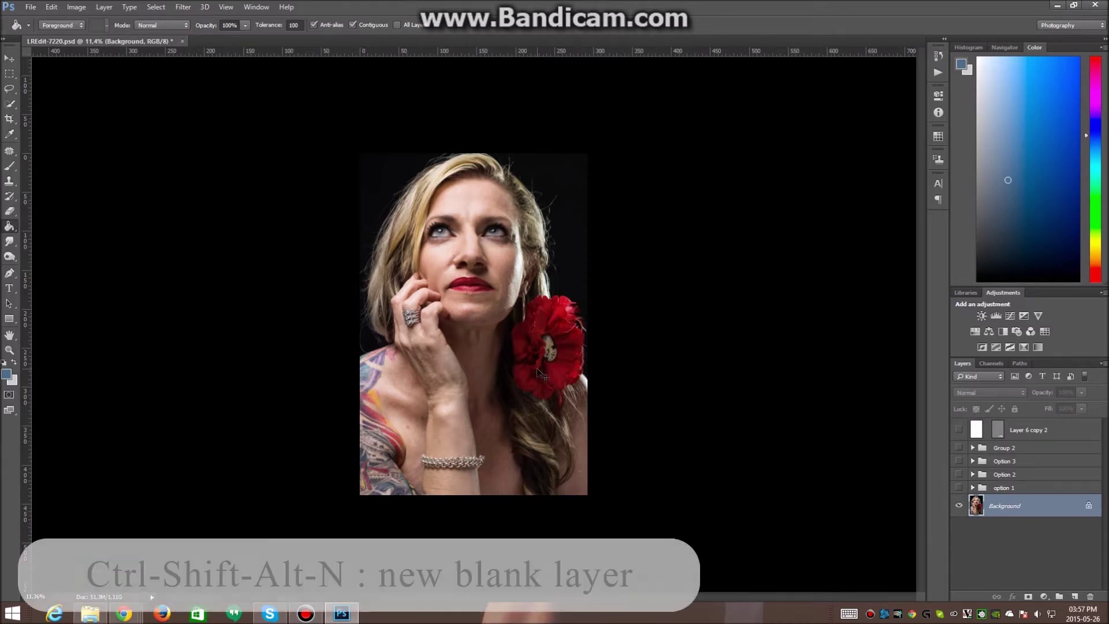
Stamp the visible image onto a new layer above the Background, then duplicate that layer and hide the duplicate.
{"action": "key", "text": "ctrl+shift+alt+n"}
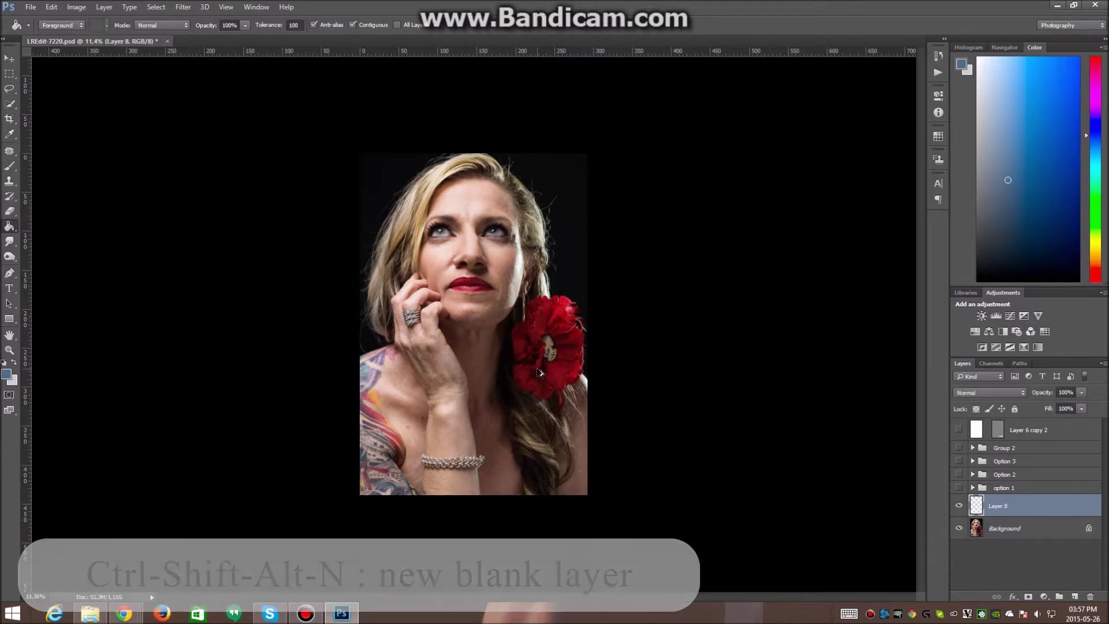
{"action": "key", "text": "ctrl+shift+alt+e"}
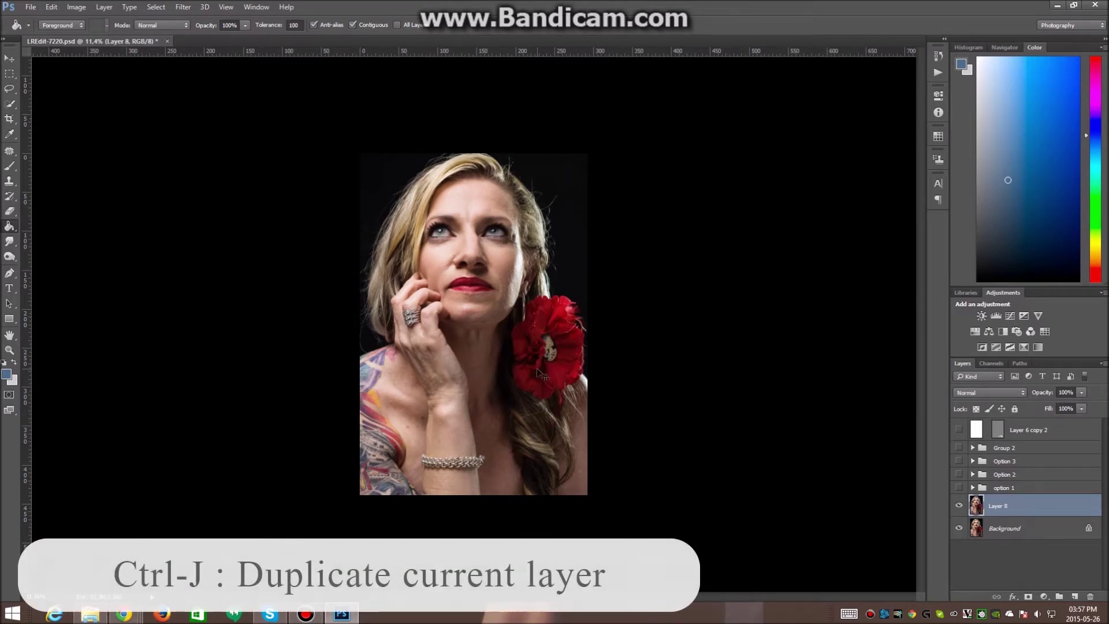
{"action": "key", "text": "ctrl+j"}
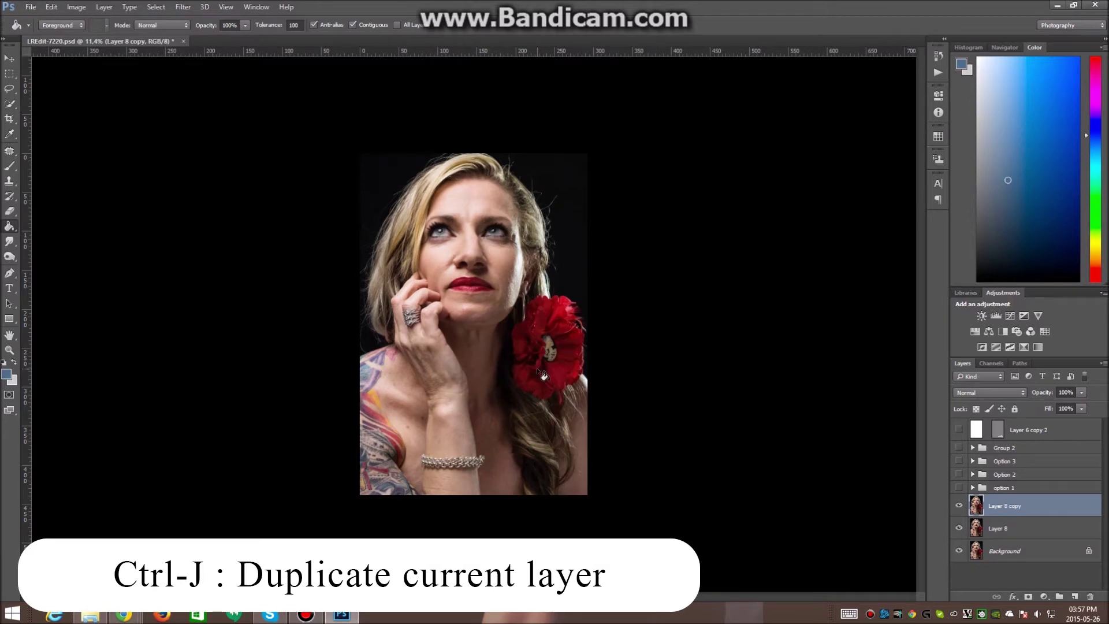
{"action": "left_click", "coordinate": [959, 505]}
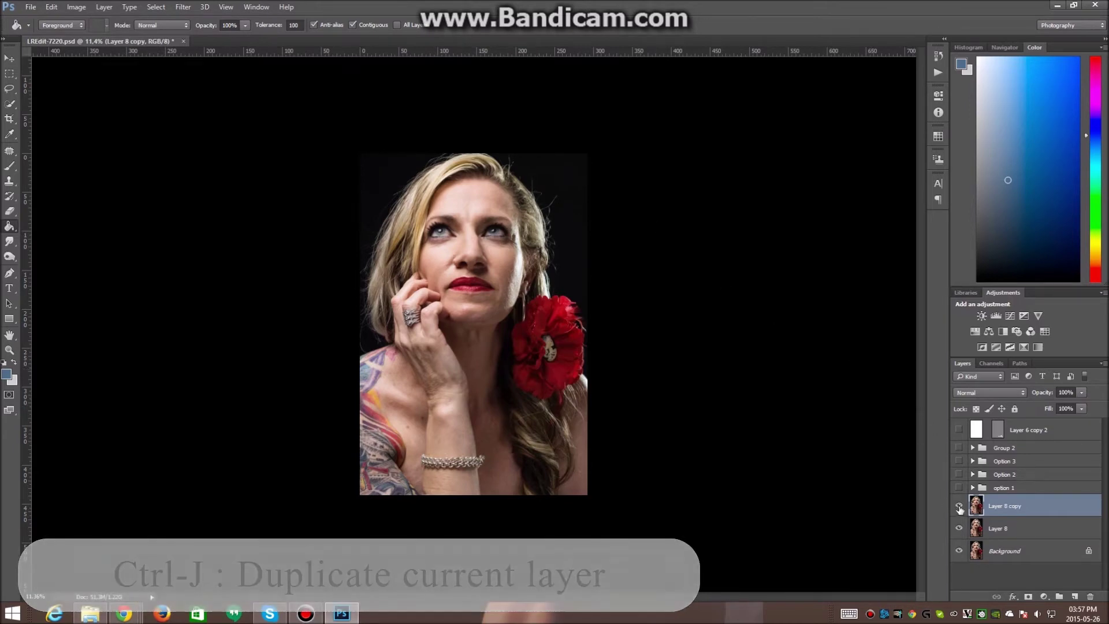
Start a Gaussian Blur on Layer 8 with a radius of 0,1 pixels and centre its preview on the cheek skin.
{"action": "left_click", "coordinate": [997, 530]}
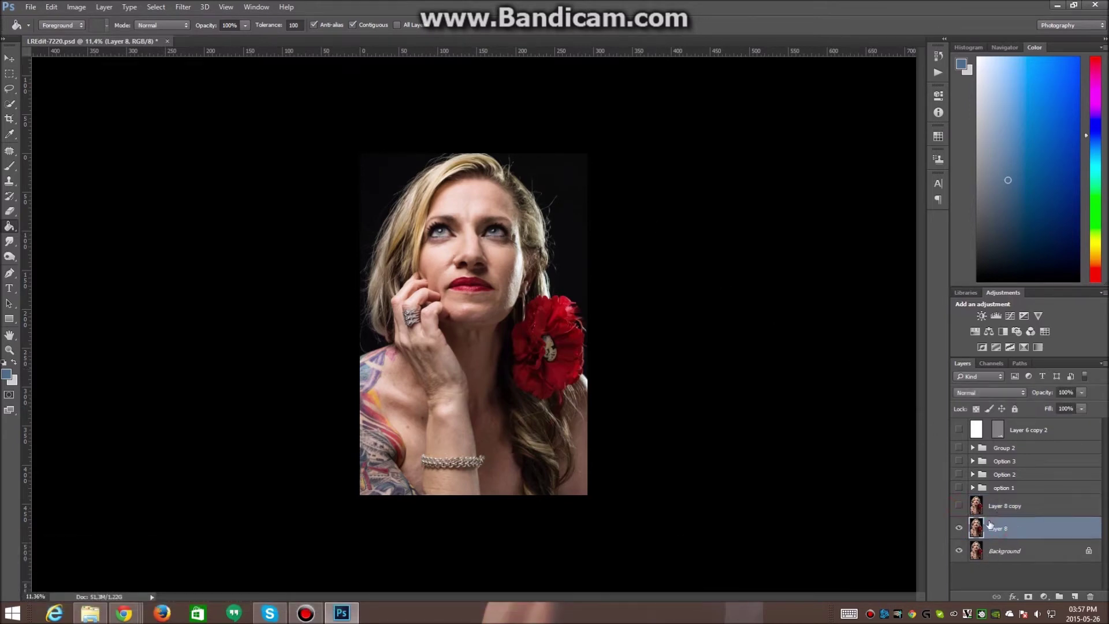
{"action": "left_click", "coordinate": [182, 7]}
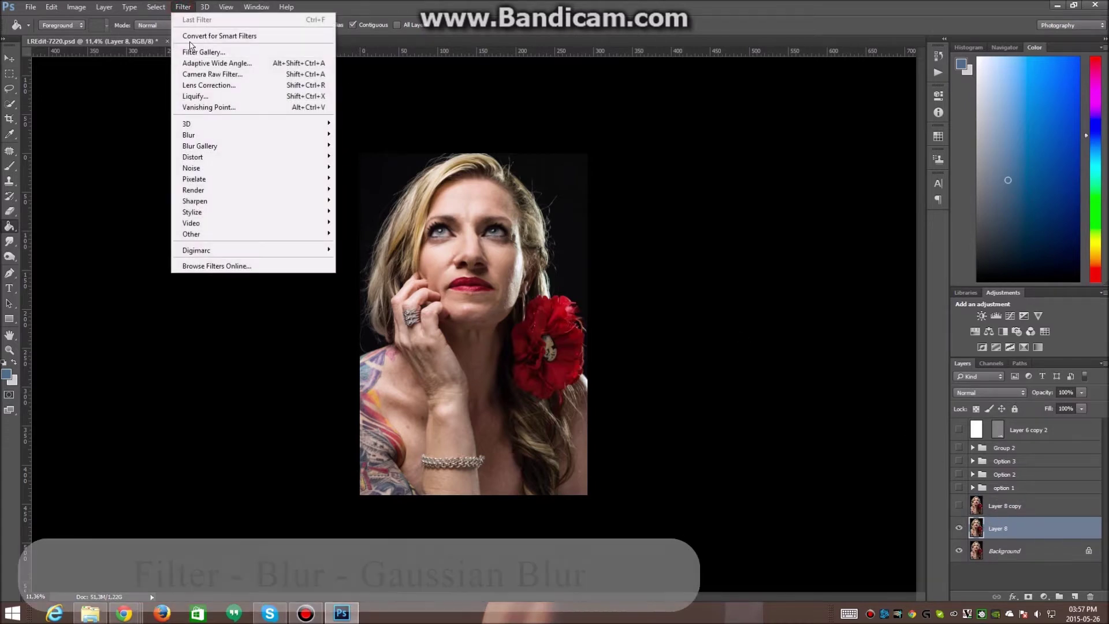
{"action": "mouse_move", "coordinate": [208, 138]}
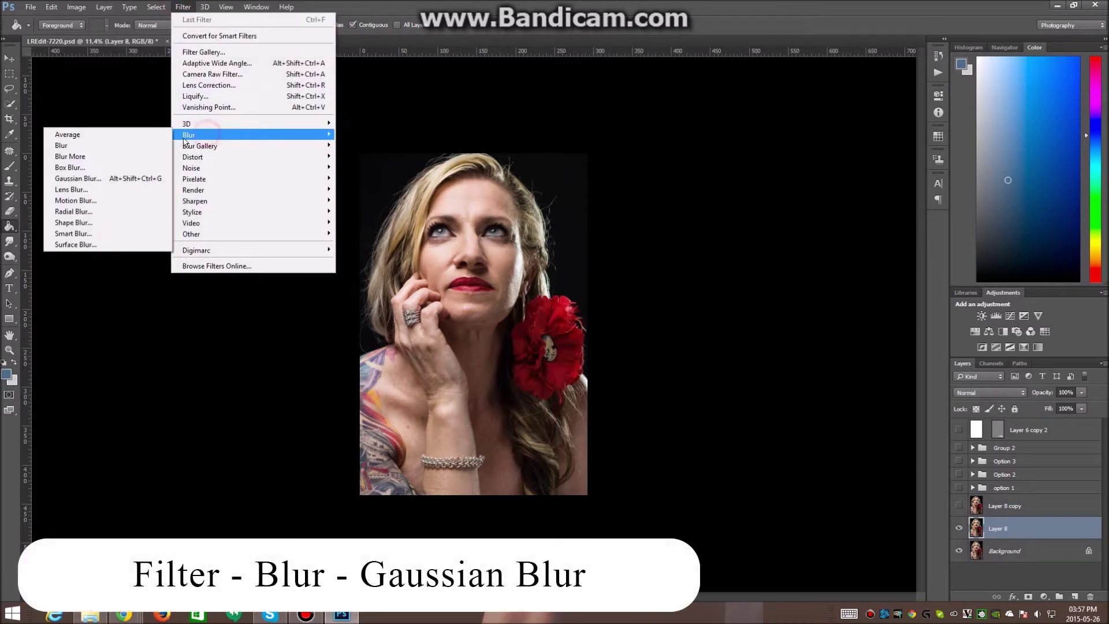
{"action": "left_click", "coordinate": [108, 179]}
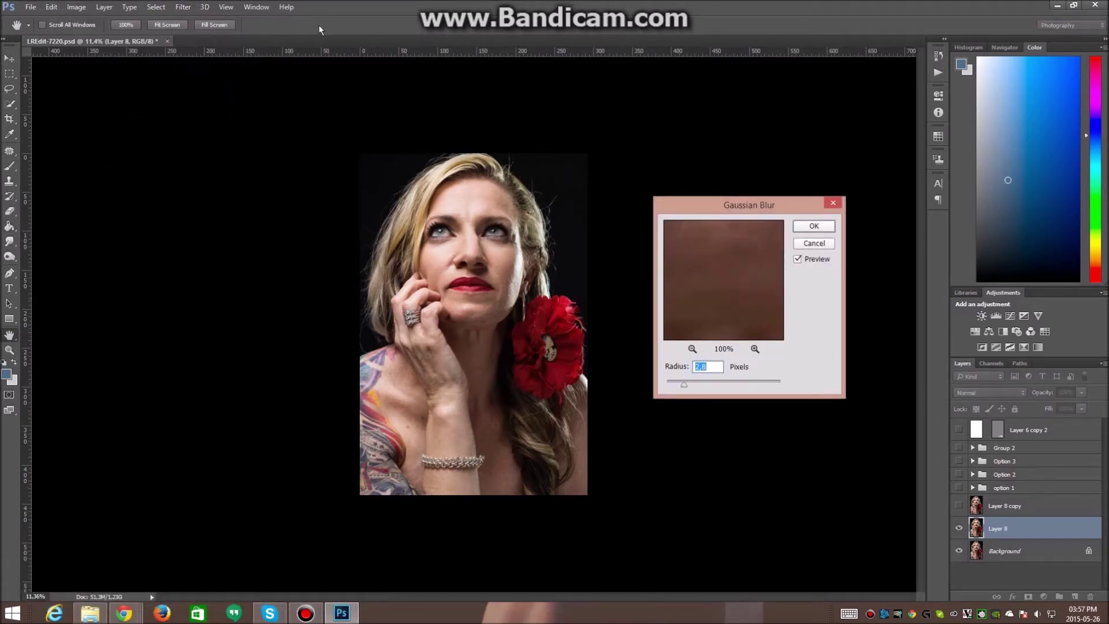
{"action": "scroll", "coordinate": [468, 208], "scroll_direction": "up", "scroll_amount": 8}
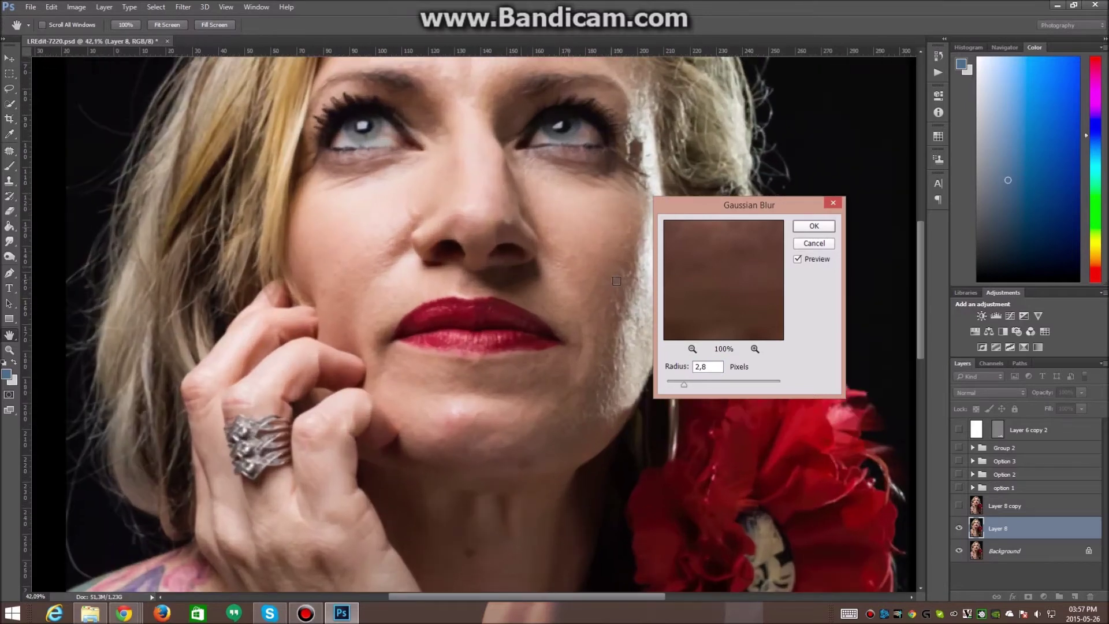
{"action": "scroll", "coordinate": [616, 281], "scroll_direction": "up", "scroll_amount": 2}
{"action": "left_click_drag", "start_coordinate": [687, 384], "coordinate": [661, 385]}
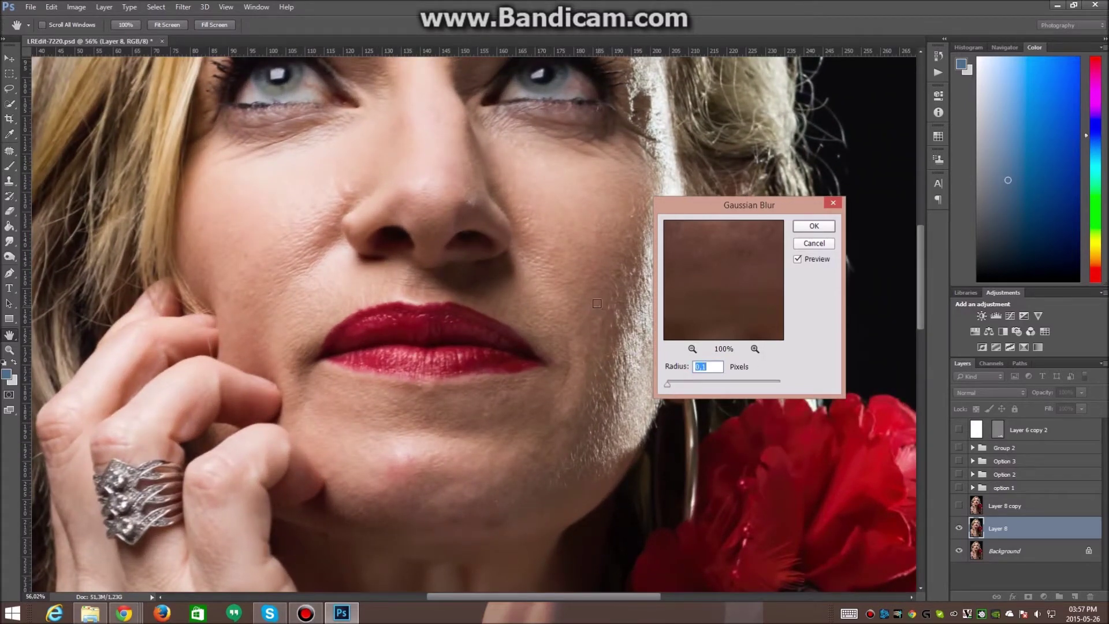
{"action": "left_click", "coordinate": [548, 269]}
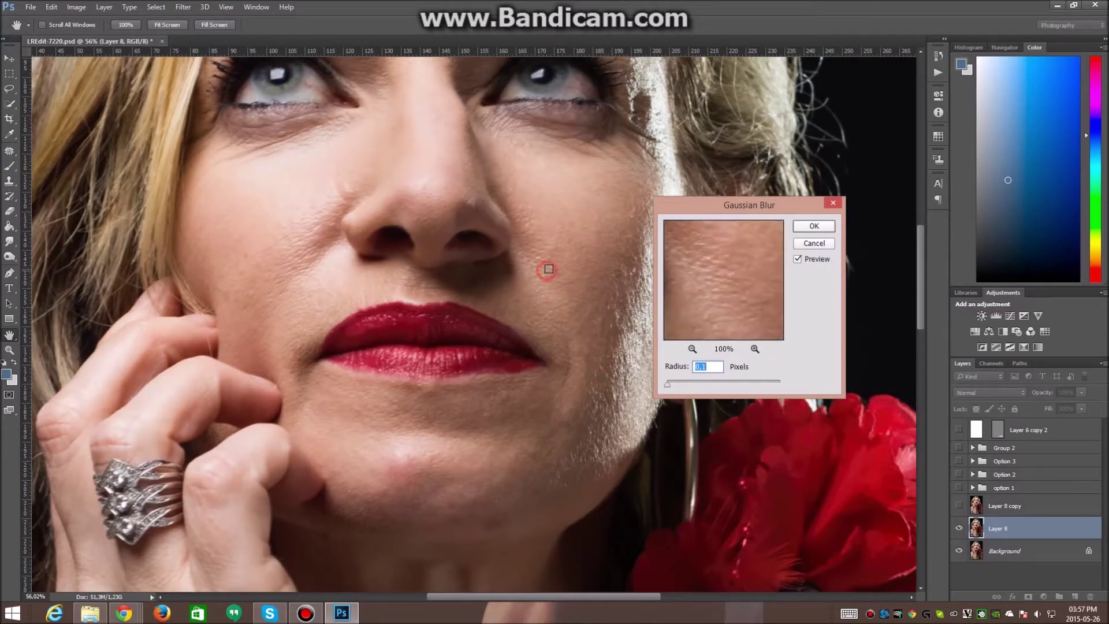
{"action": "left_click_drag", "start_coordinate": [727, 278], "coordinate": [723, 292]}
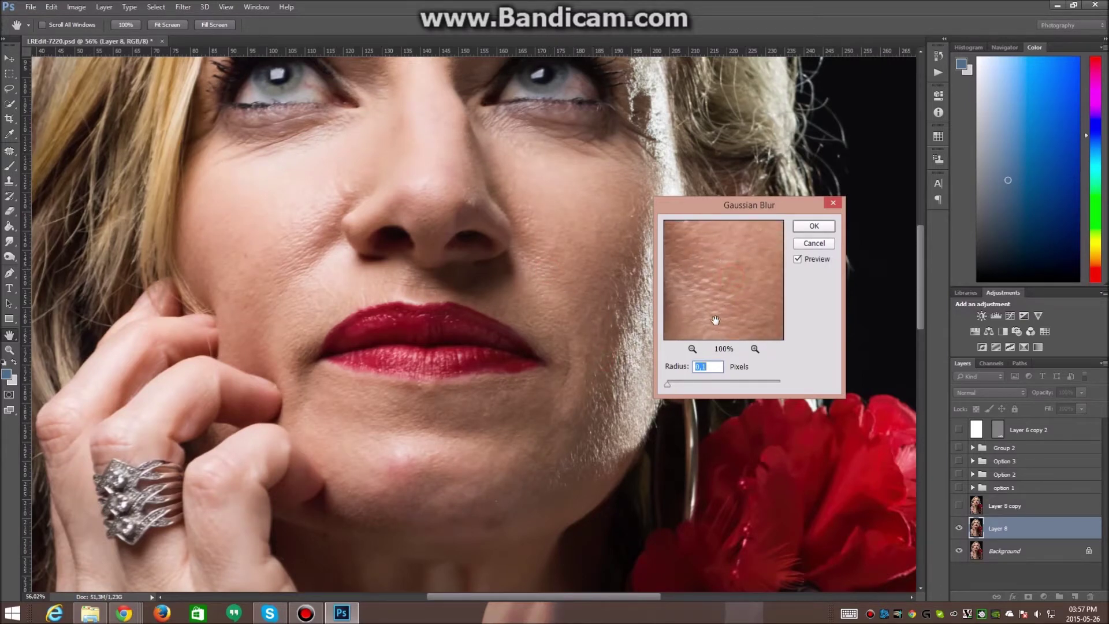
Set the Gaussian Blur radius to 7,2 pixels, check the skin in the preview, and apply the blur.
{"action": "left_click_drag", "start_coordinate": [668, 385], "coordinate": [705, 383]}
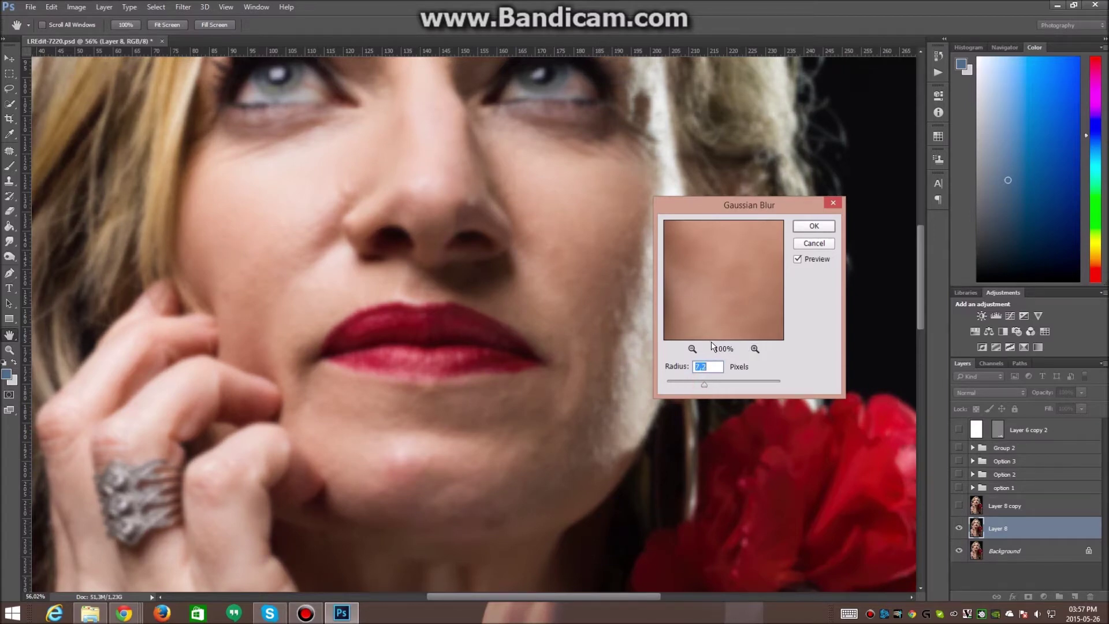
{"action": "mouse_move", "coordinate": [748, 209]}
{"action": "left_mouse_down"}
{"action": "mouse_move", "coordinate": [767, 206]}
{"action": "mouse_move", "coordinate": [737, 212]}
{"action": "left_mouse_up"}
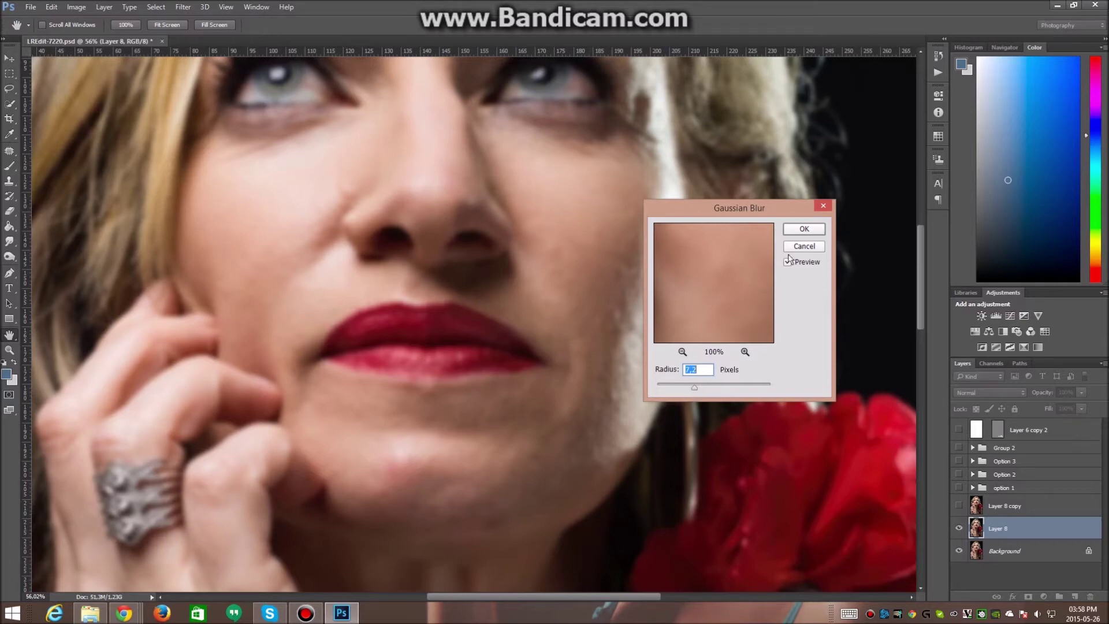
{"action": "left_click_drag", "start_coordinate": [725, 307], "coordinate": [758, 291]}
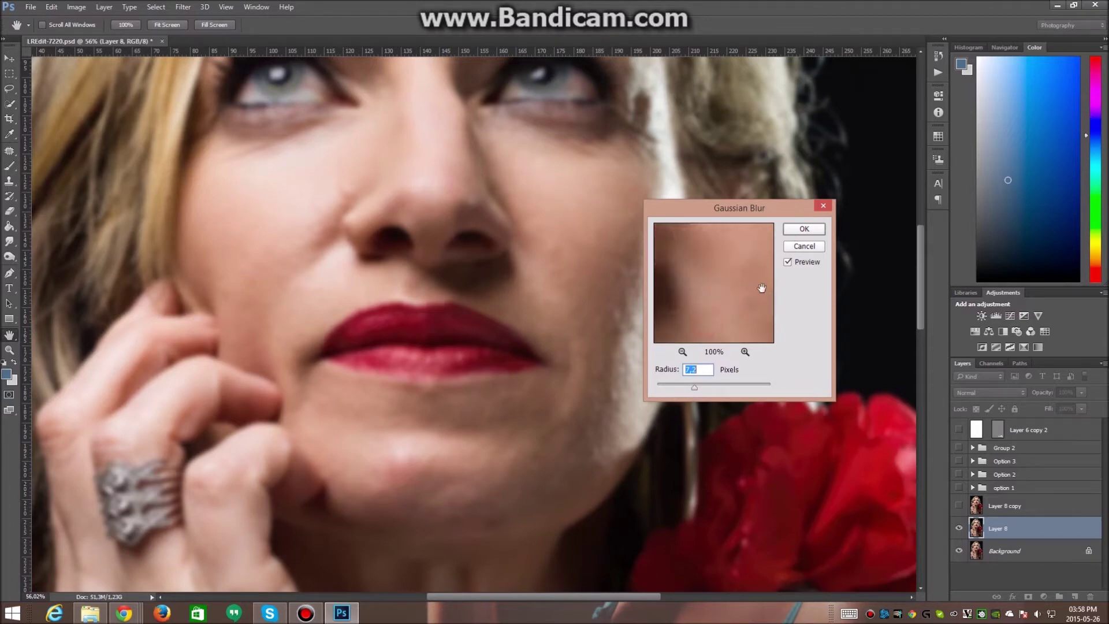
{"action": "left_click", "coordinate": [803, 229]}
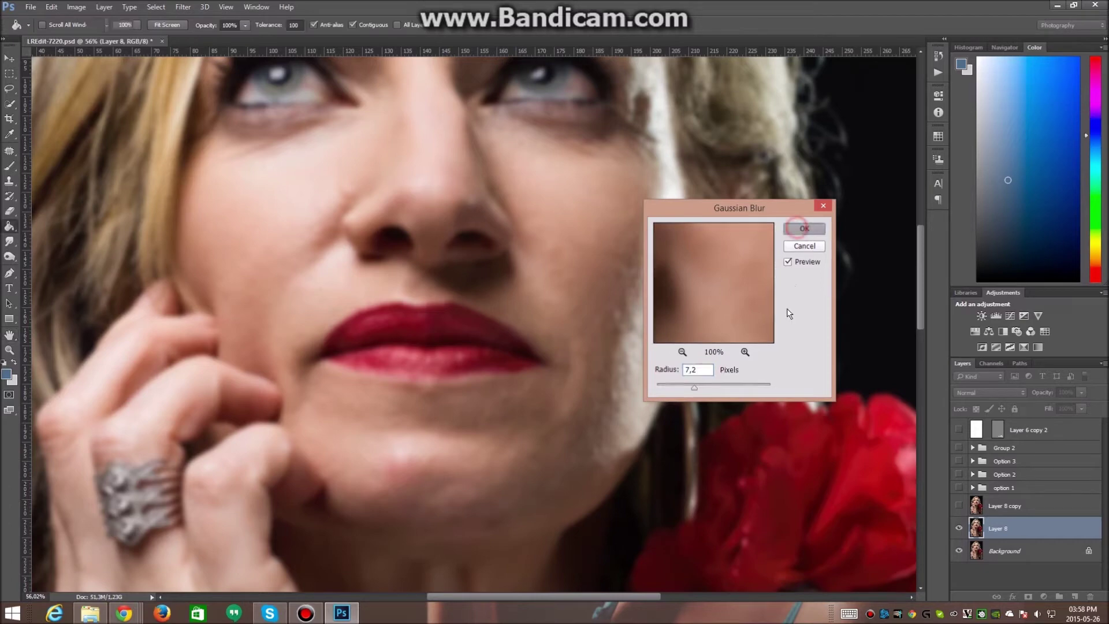
Show the Layer 8 copy again and make it the active layer.
{"action": "left_click", "coordinate": [959, 506]}
{"action": "left_click", "coordinate": [998, 513]}
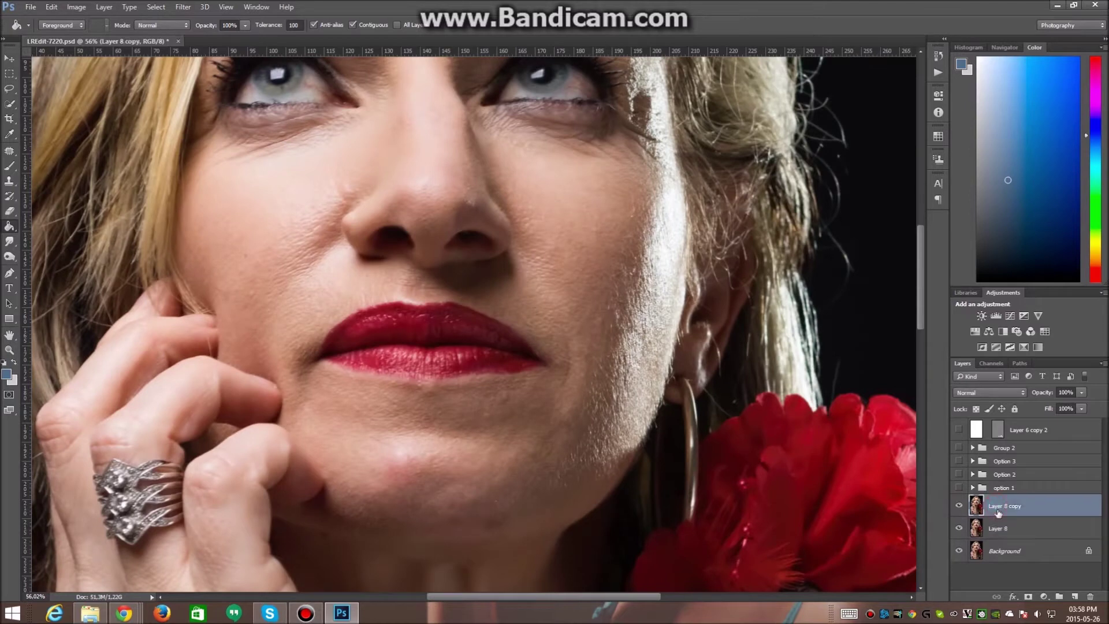
{"action": "scroll", "coordinate": [394, 327], "scroll_direction": "down", "scroll_amount": 5}
{"action": "scroll", "coordinate": [395, 327], "scroll_direction": "up", "scroll_amount": 1}
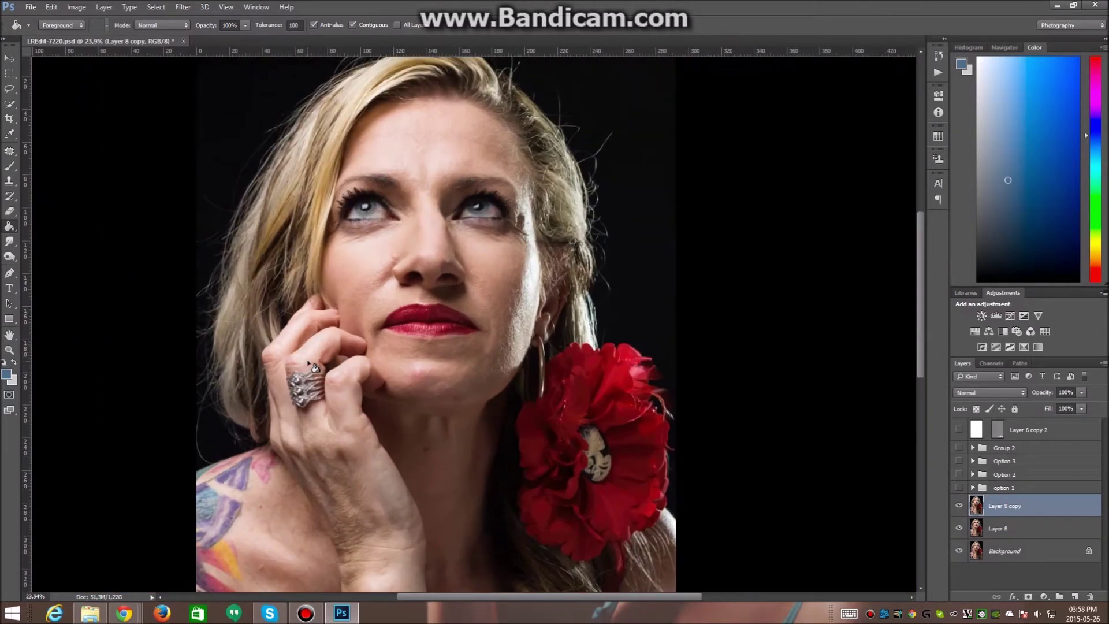
Apply Image to Layer 8 copy using Layer 8's inverted RGB channel as source, with Add blending, 100% opacity, scale 2 and offset 0.
{"action": "left_click", "coordinate": [1003, 506]}
{"action": "left_click", "coordinate": [76, 7]}
{"action": "left_click", "coordinate": [108, 173]}
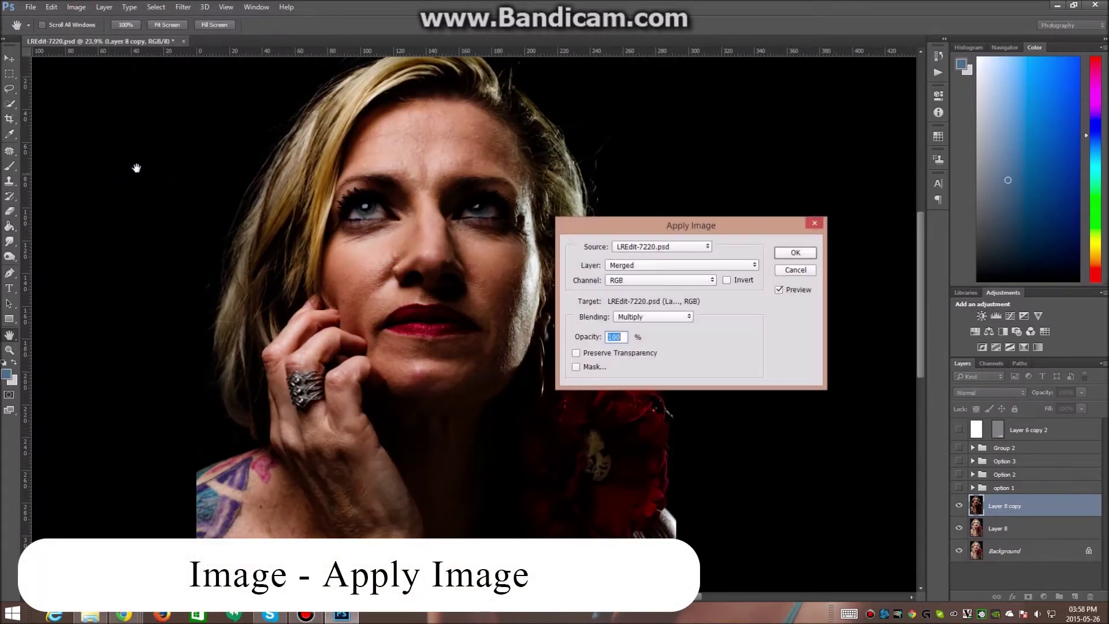
{"action": "left_click", "coordinate": [714, 265]}
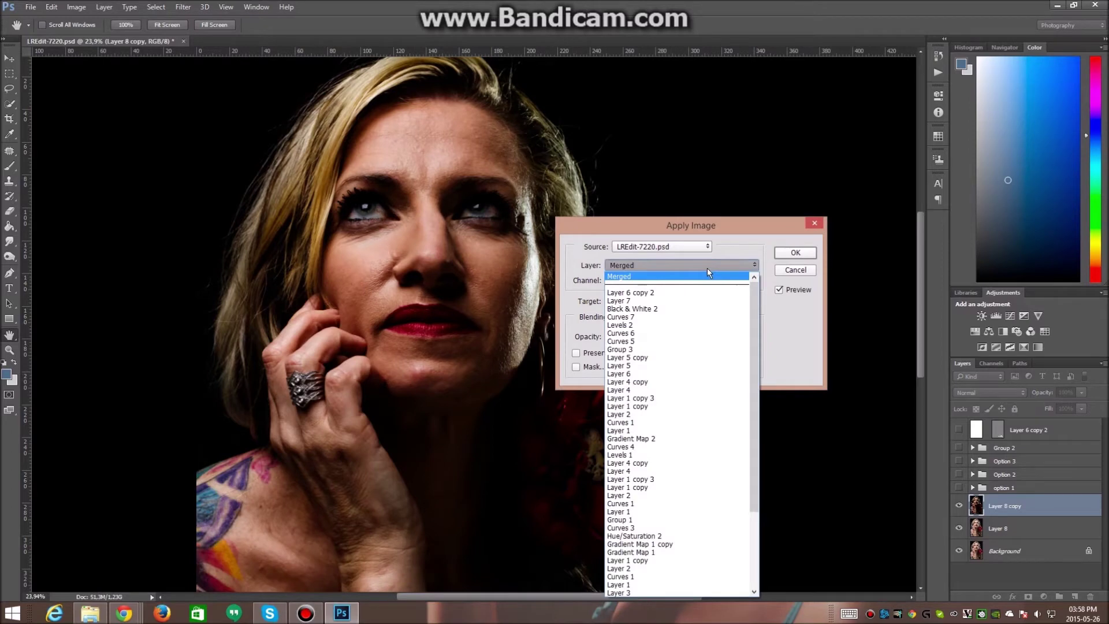
{"action": "left_click_drag", "start_coordinate": [756, 327], "coordinate": [743, 417]}
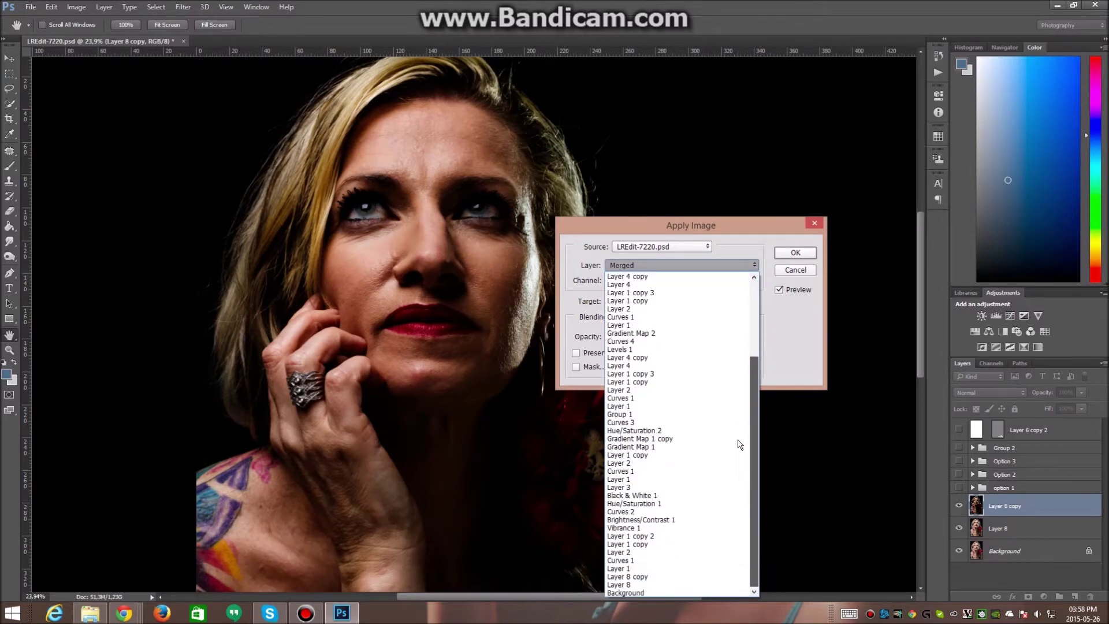
{"action": "left_click", "coordinate": [643, 585]}
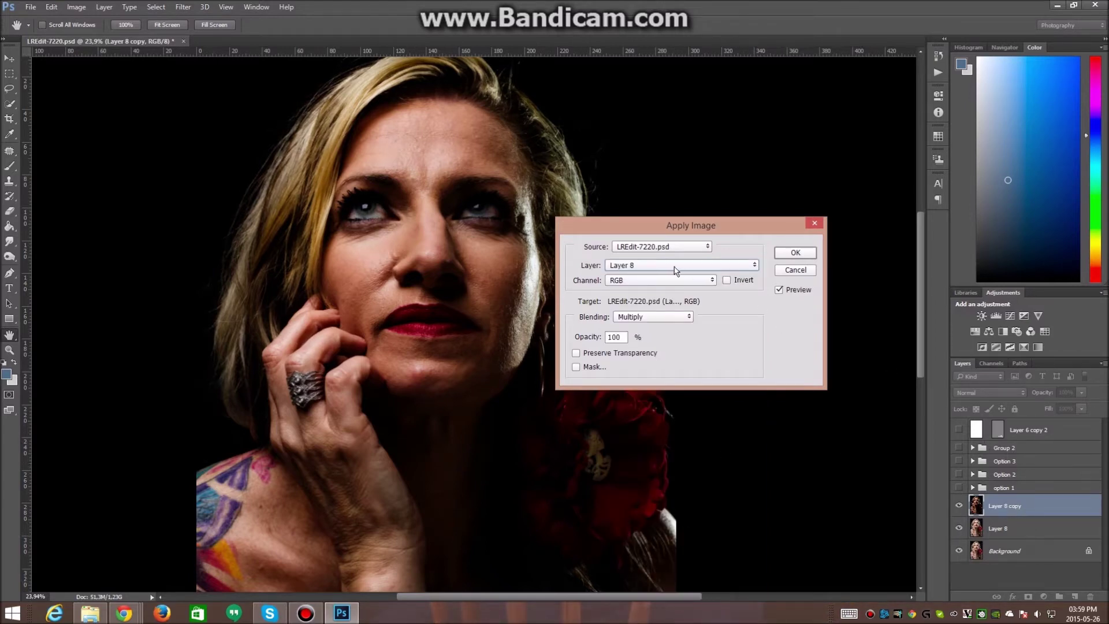
{"action": "left_click", "coordinate": [727, 281]}
{"action": "left_click", "coordinate": [663, 317]}
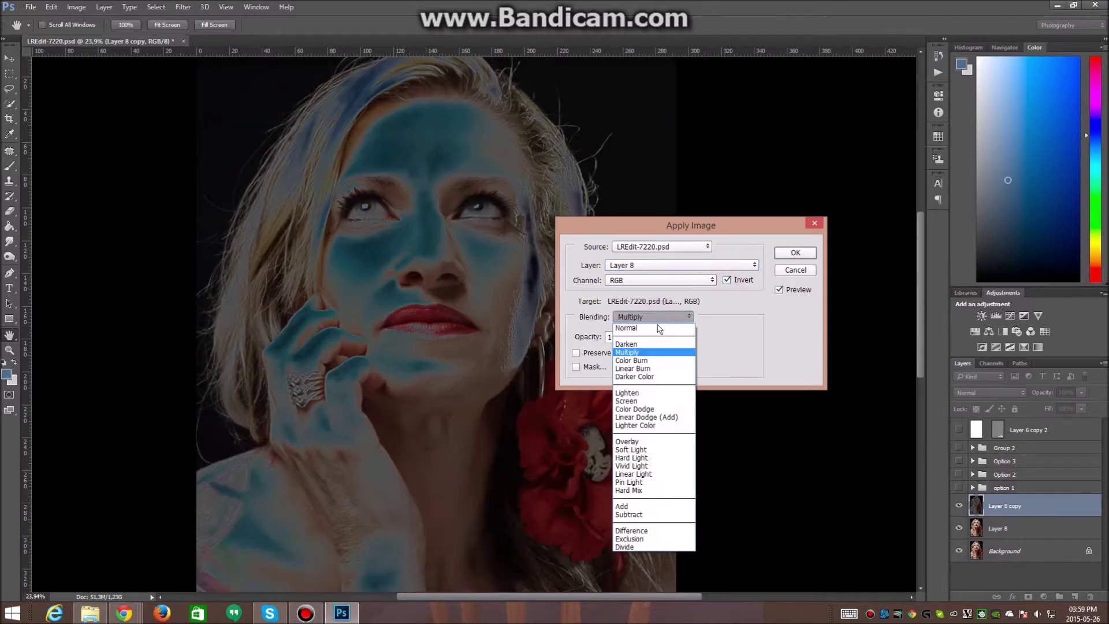
{"action": "left_click", "coordinate": [622, 506]}
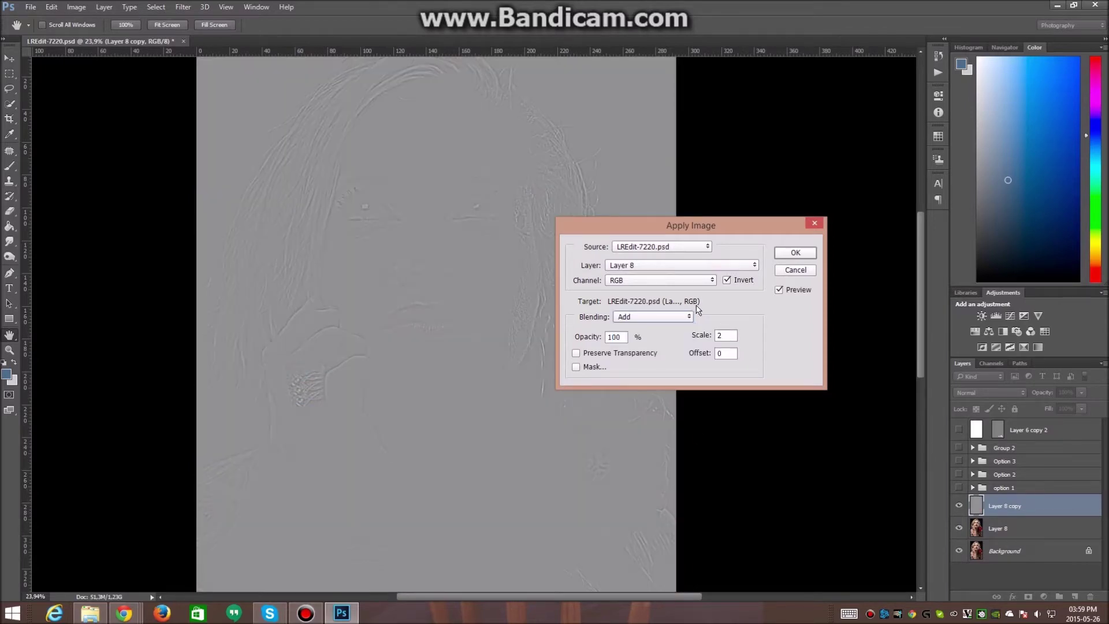
{"action": "left_click", "coordinate": [792, 252]}
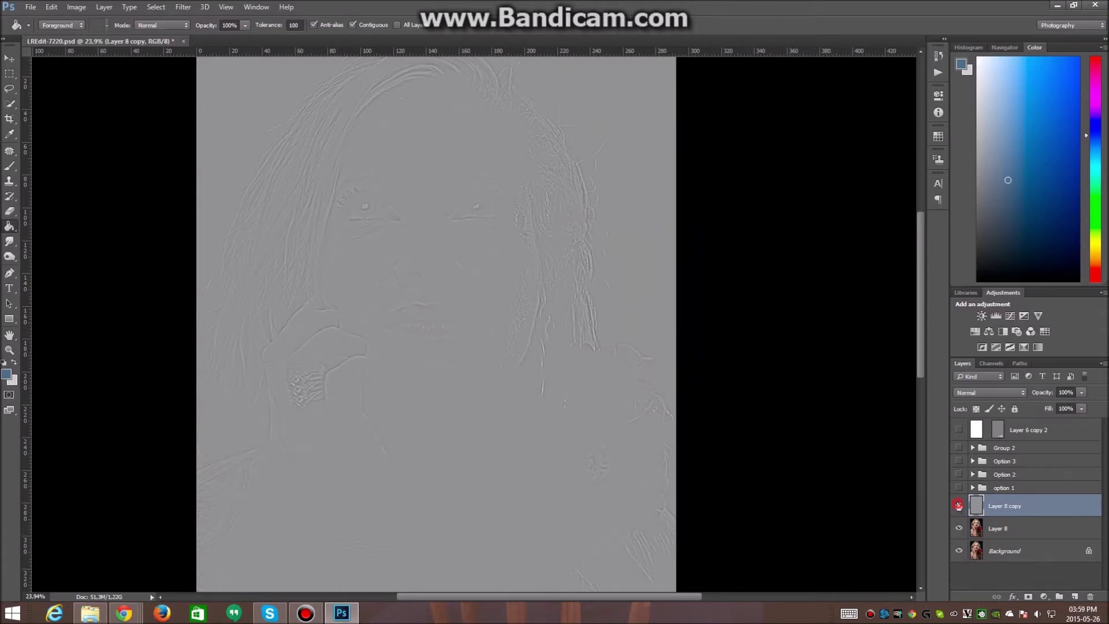
Set the blend mode of Layer 8 copy to Linear Light and group it with Layer 8.
{"action": "left_click", "coordinate": [958, 506]}
{"action": "left_click", "coordinate": [959, 505]}
{"action": "left_click", "coordinate": [1004, 391]}
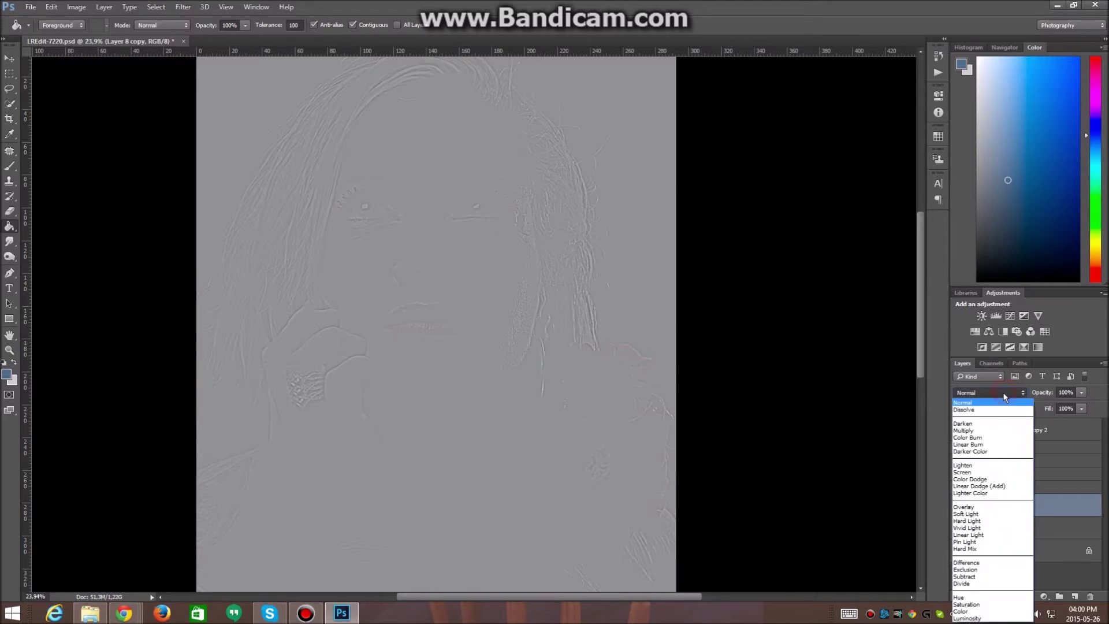
{"action": "left_click", "coordinate": [976, 535]}
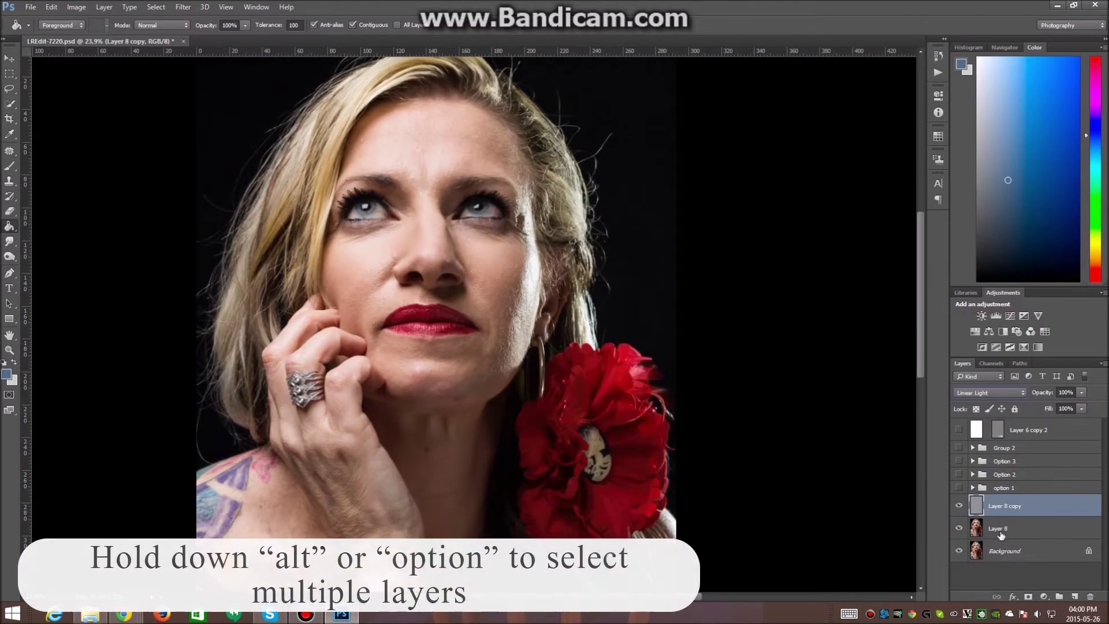
{"action": "left_click", "coordinate": [1001, 529]}
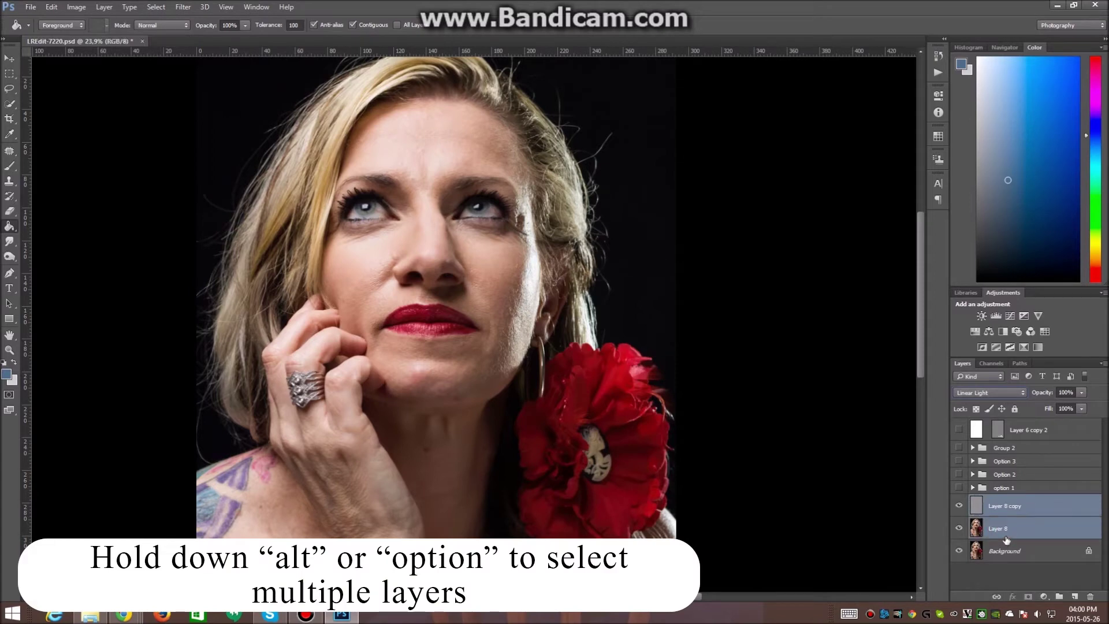
{"action": "key", "text": "ctrl+g"}
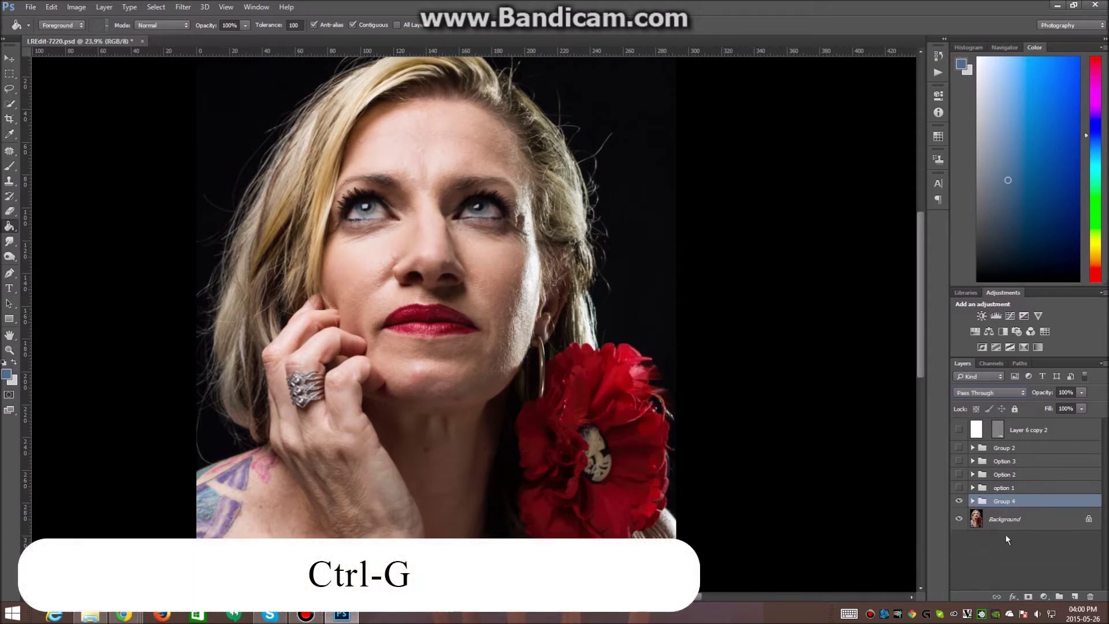
Compare the portrait with and without the new frequency separation group, and expand the group to show its layers.
{"action": "left_click", "coordinate": [959, 501]}
{"action": "left_click", "coordinate": [959, 501]}
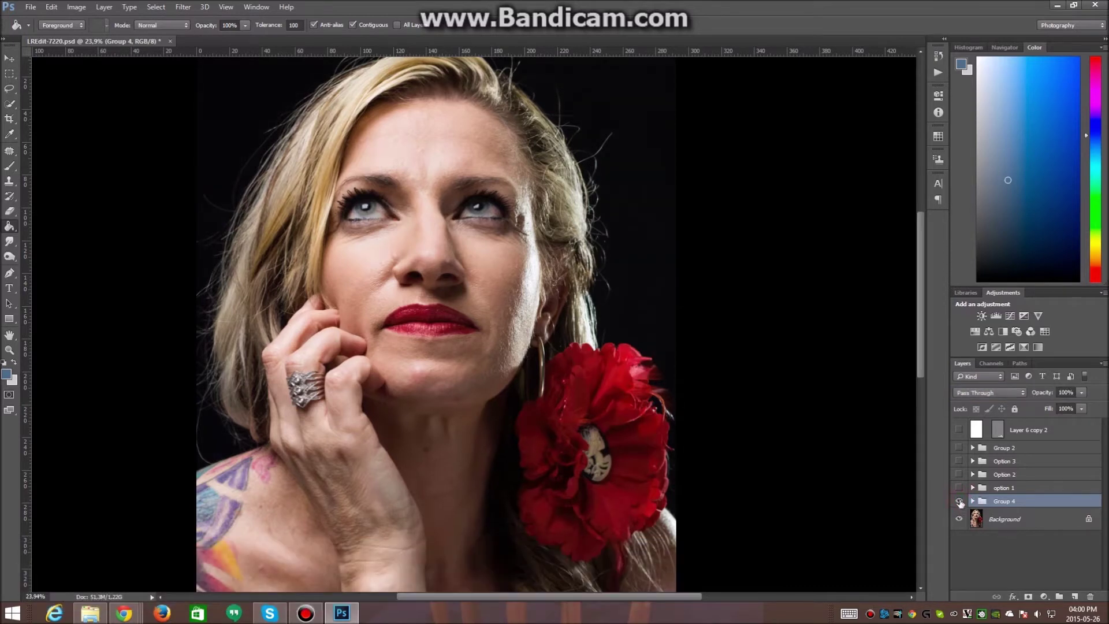
{"action": "left_click", "coordinate": [959, 501]}
{"action": "left_click", "coordinate": [959, 501]}
{"action": "left_click", "coordinate": [959, 503]}
{"action": "left_click", "coordinate": [959, 502]}
{"action": "left_click", "coordinate": [973, 500]}
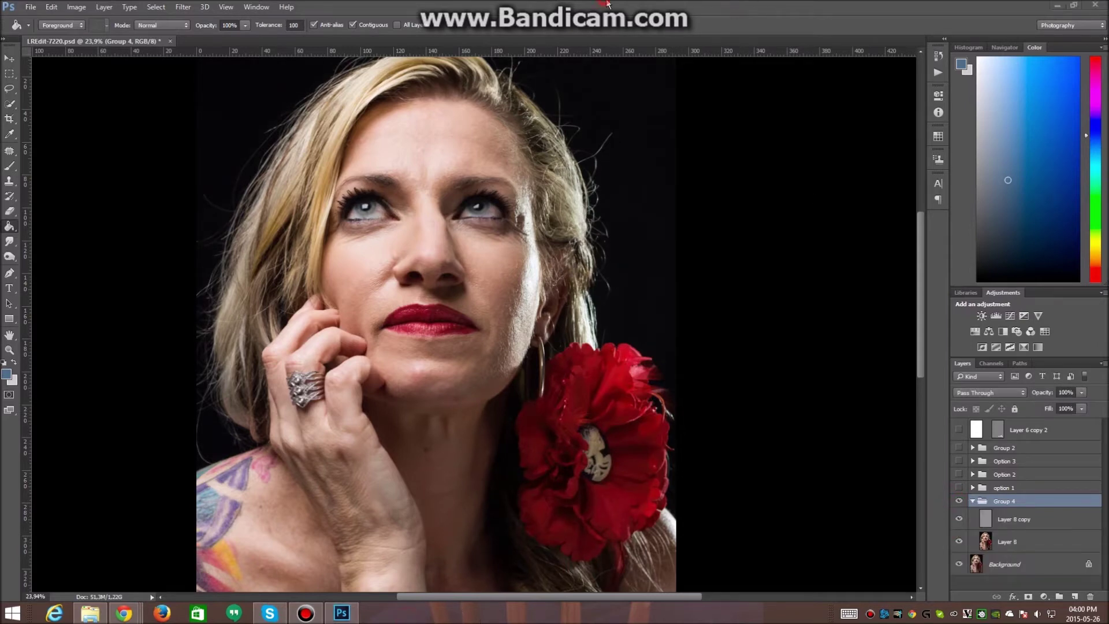
Duplicate Layer 8, the blurred tone layer inside Group 4.
{"action": "scroll", "coordinate": [512, 386], "scroll_direction": "down", "scroll_amount": 3}
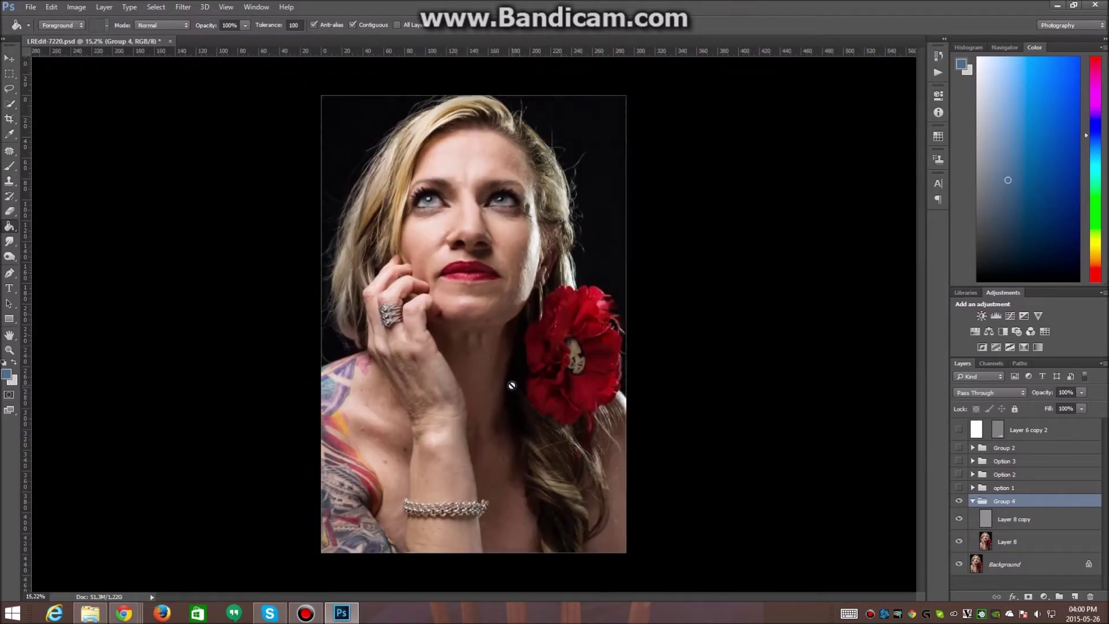
{"action": "left_click", "coordinate": [1011, 524]}
{"action": "left_click", "coordinate": [1017, 537]}
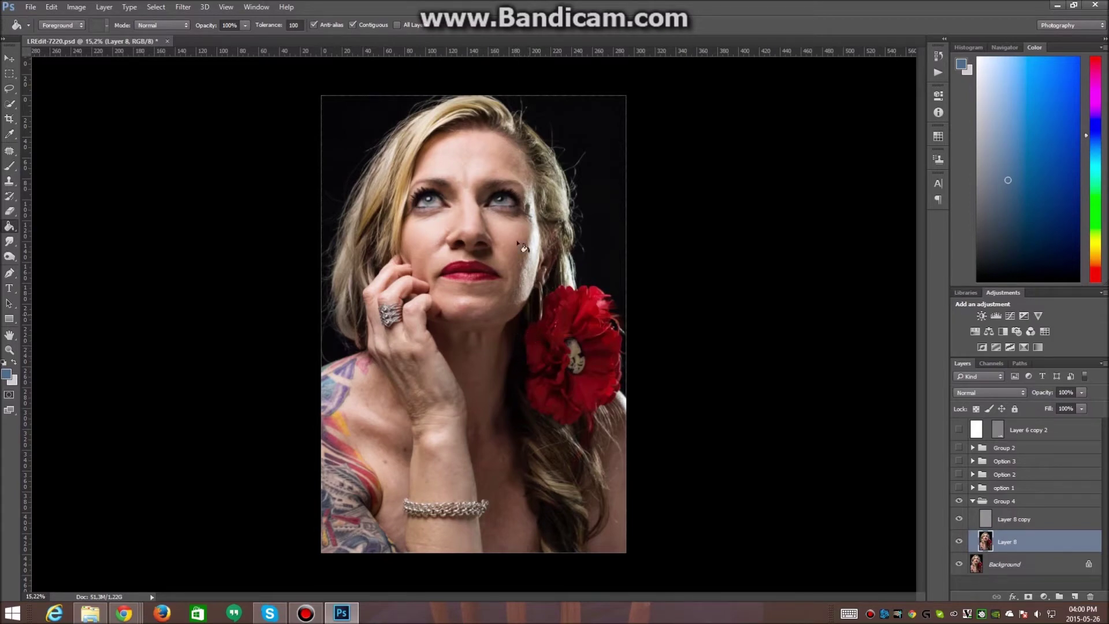
{"action": "scroll", "coordinate": [447, 310], "scroll_direction": "up", "scroll_amount": 3}
{"action": "scroll", "coordinate": [495, 413], "scroll_direction": "up", "scroll_amount": 1}
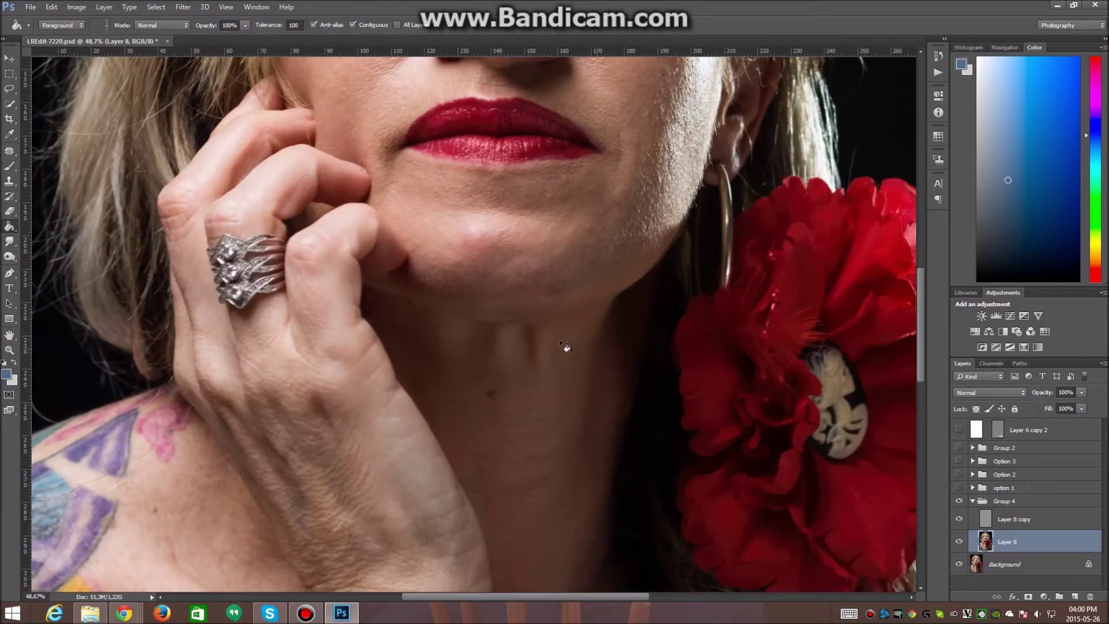
{"action": "scroll", "coordinate": [522, 374], "scroll_direction": "down", "scroll_amount": 2}
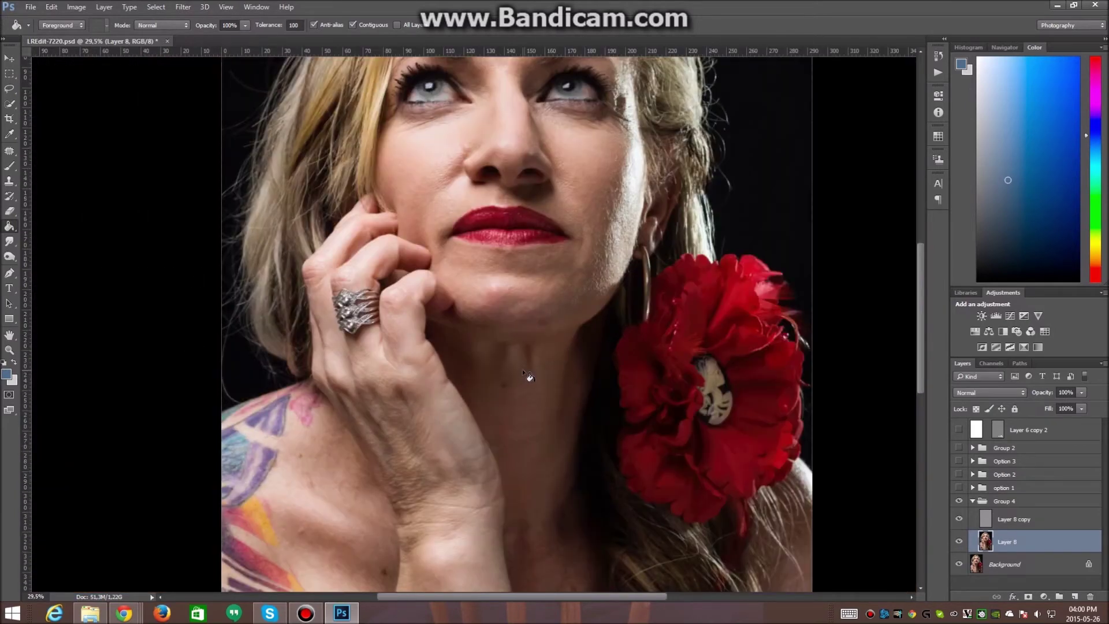
{"action": "scroll", "coordinate": [525, 363], "scroll_direction": "down", "scroll_amount": 2}
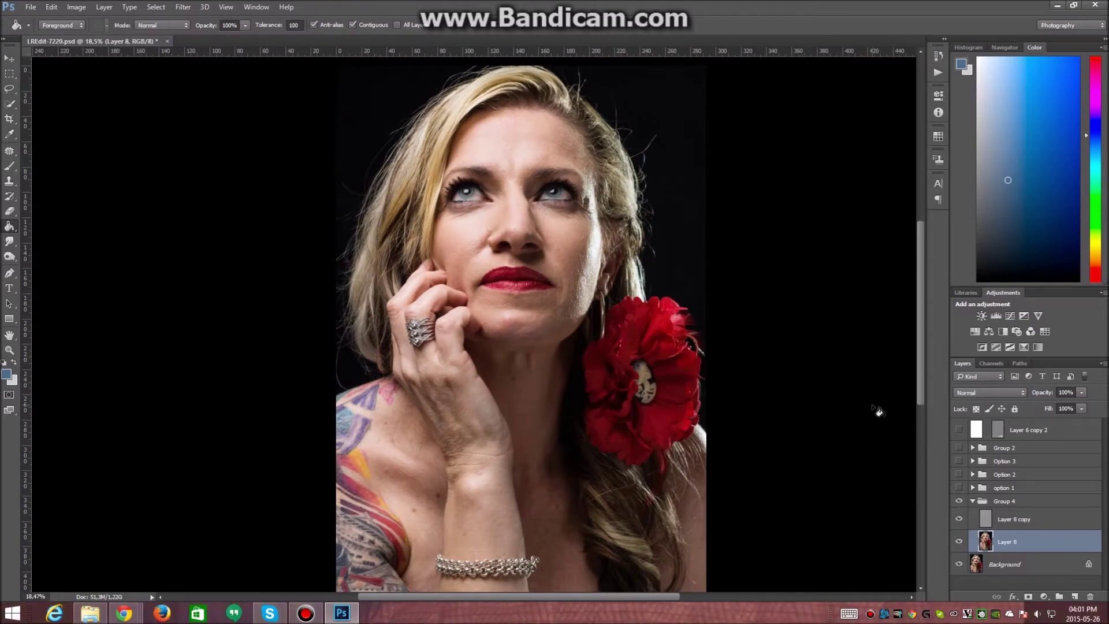
{"action": "key", "text": "ctrl+j"}
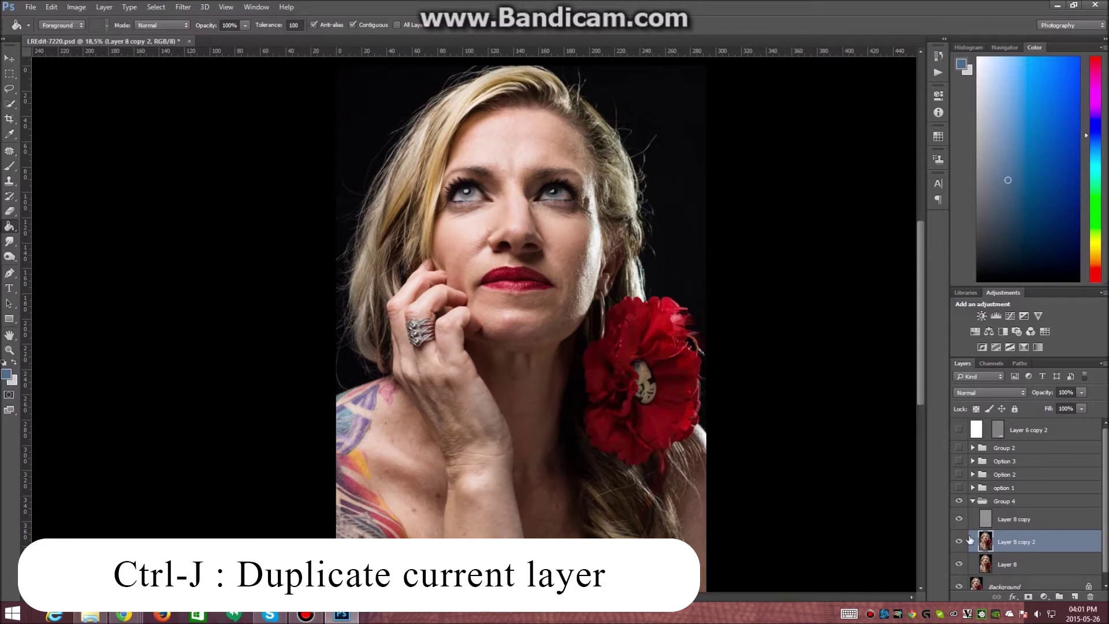
Clip Layer 8 copy 2 to Layer 8 with a clipping mask and check the portrait with the copy hidden and shown.
{"action": "right_click", "coordinate": [1007, 542]}
{"action": "key", "text": "Escape"}
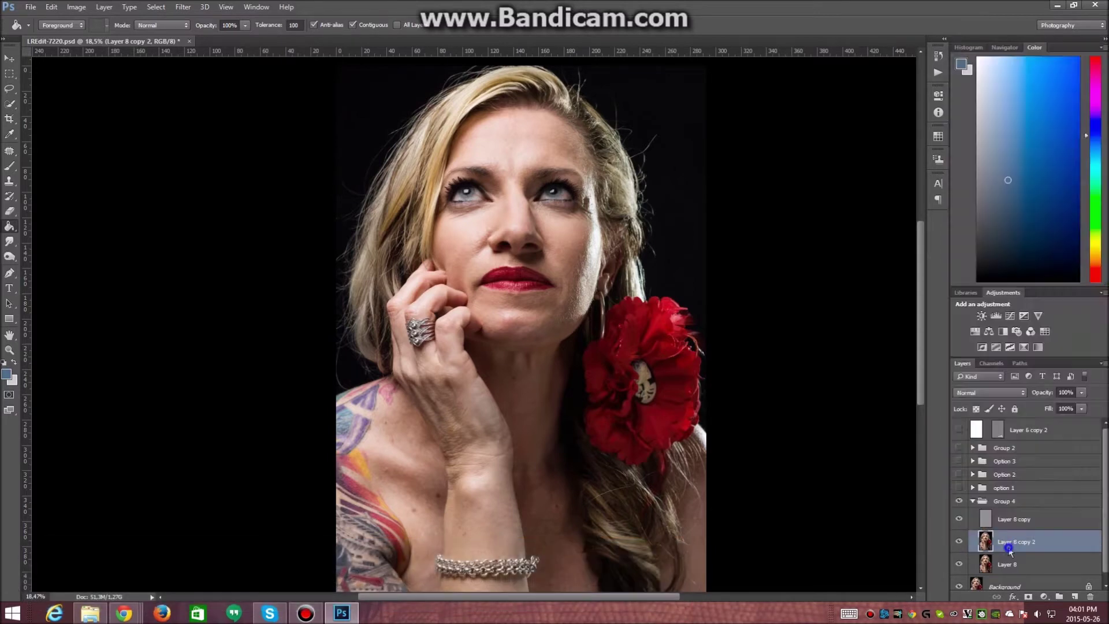
{"action": "right_click", "coordinate": [1008, 543]}
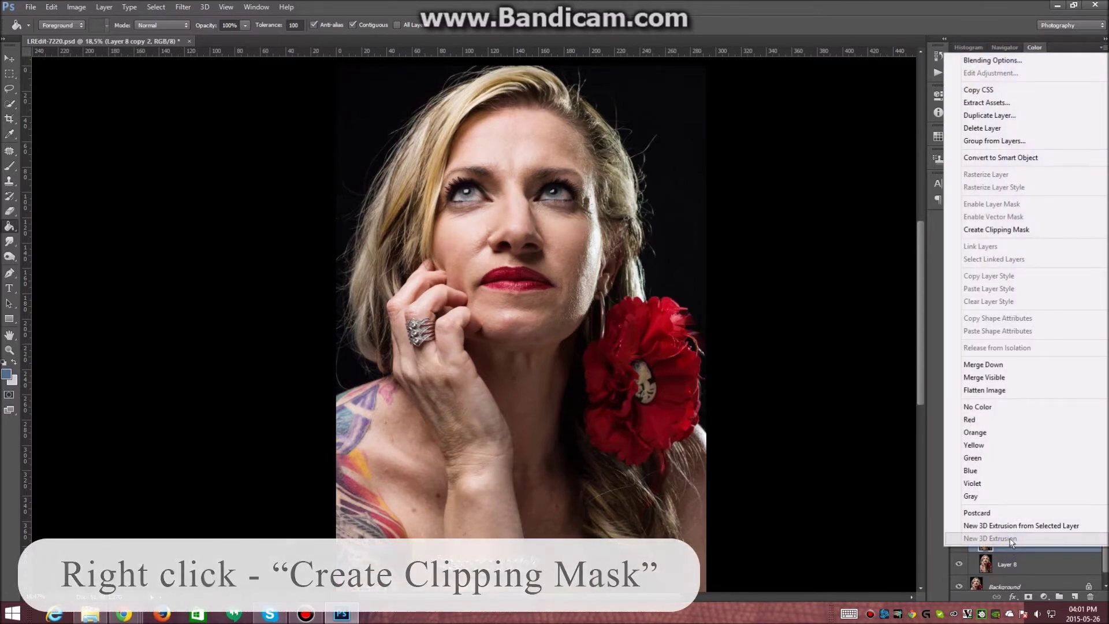
{"action": "left_click", "coordinate": [1007, 229]}
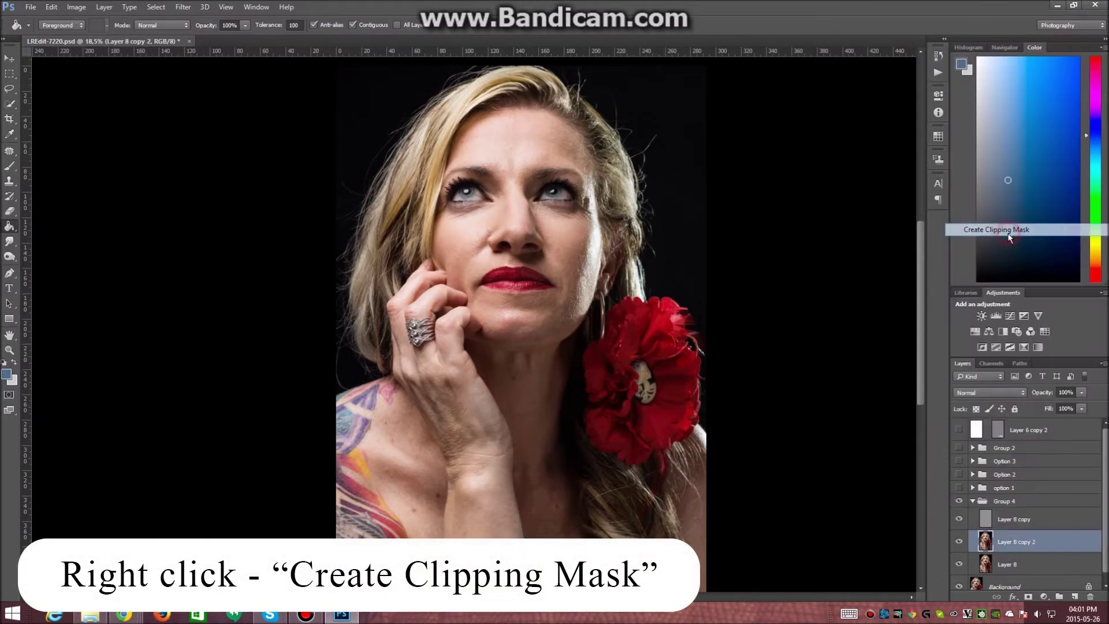
{"action": "left_click", "coordinate": [958, 541]}
{"action": "left_click", "coordinate": [958, 541]}
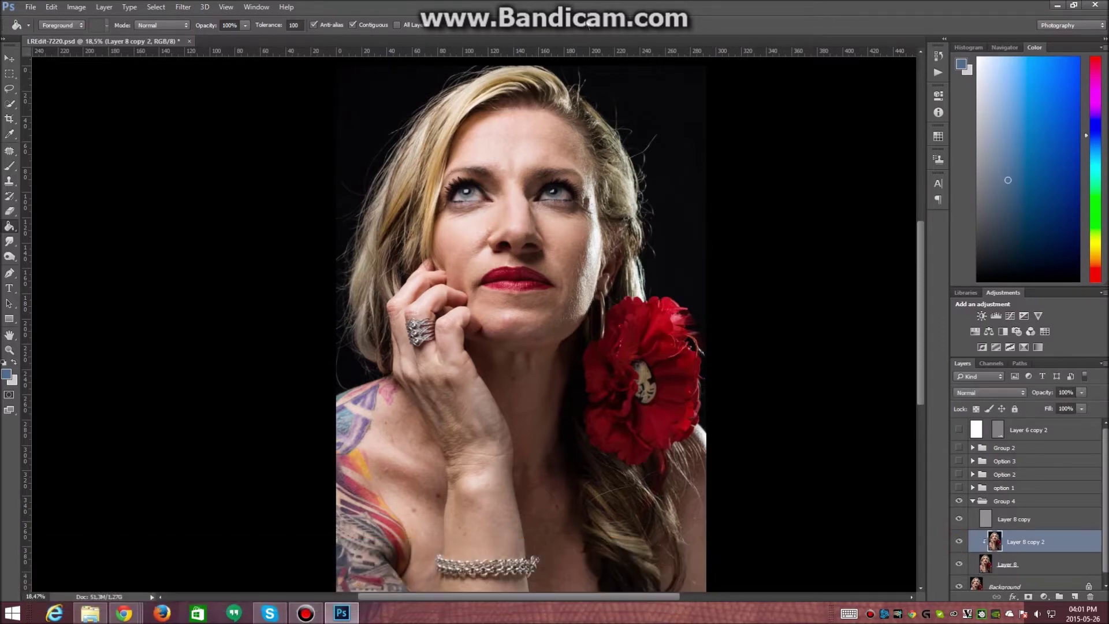
Duplicate the Linear Light texture layer, Layer 8 copy, and clip the duplicate to it with a clipping mask.
{"action": "scroll", "coordinate": [542, 229], "scroll_direction": "down", "scroll_amount": 3}
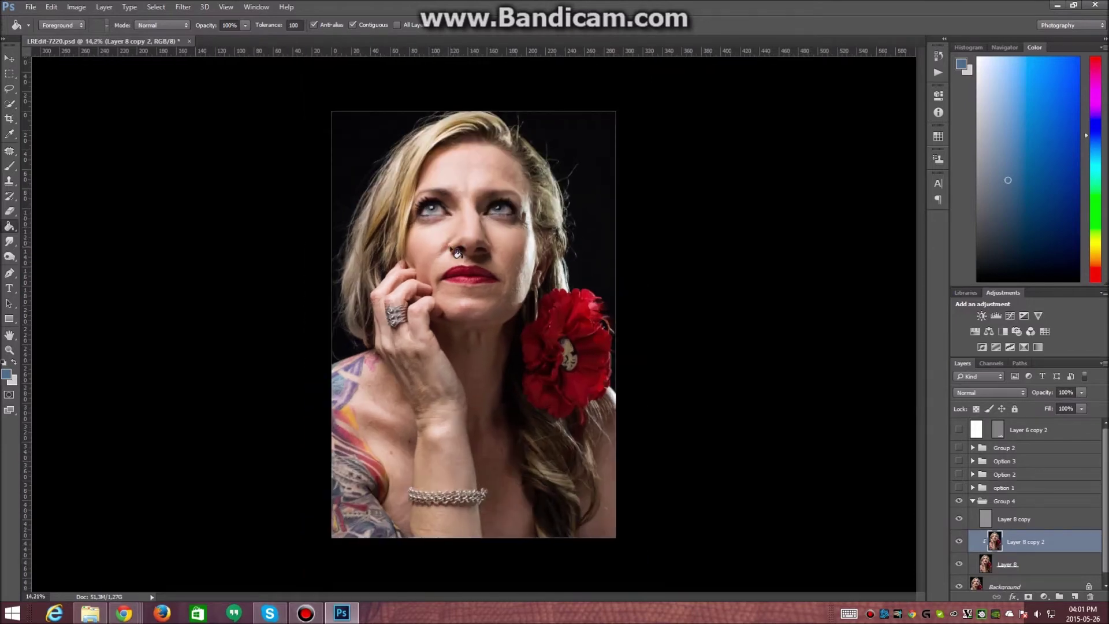
{"action": "scroll", "coordinate": [457, 252], "scroll_direction": "up", "scroll_amount": 3}
{"action": "left_click", "coordinate": [994, 517]}
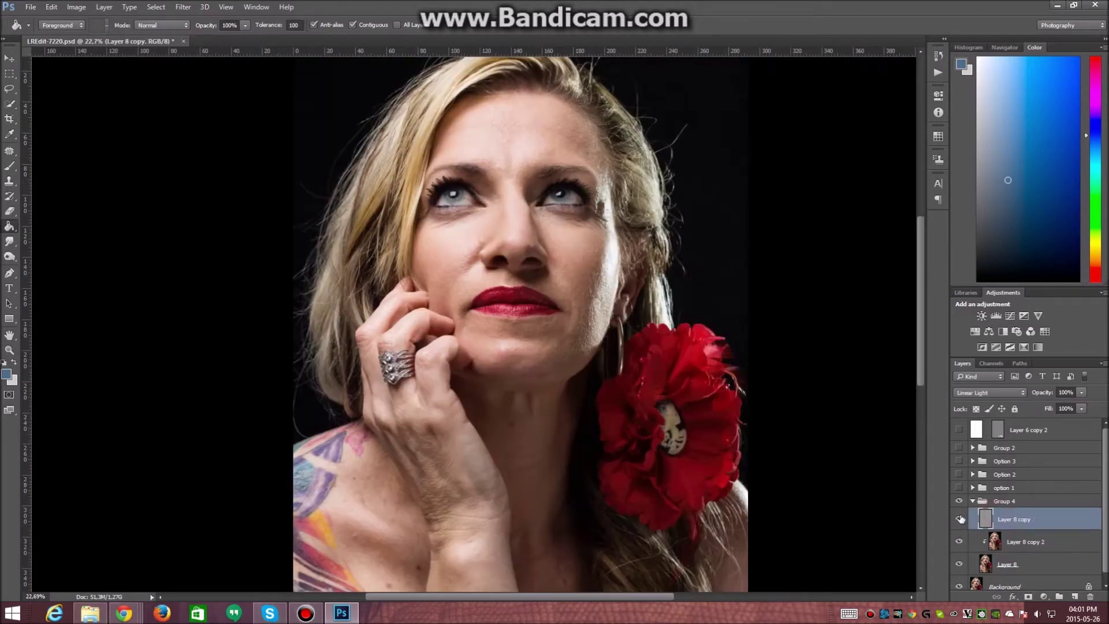
{"action": "left_click", "coordinate": [960, 519]}
{"action": "left_click", "coordinate": [959, 519]}
{"action": "key", "text": "ctrl+j"}
{"action": "right_click", "coordinate": [1037, 519]}
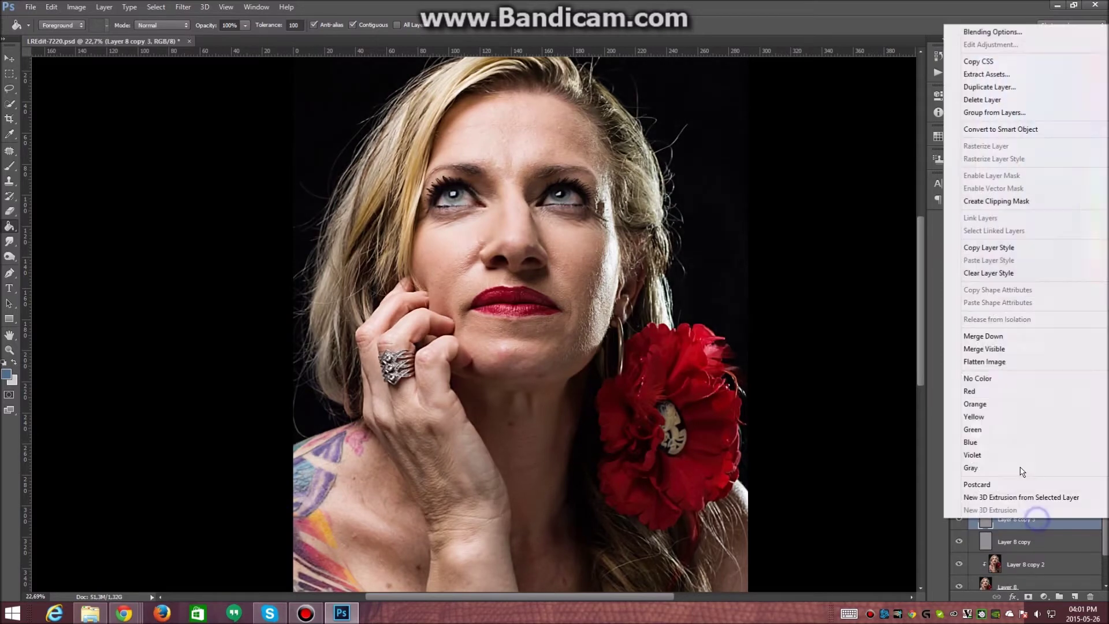
{"action": "left_click", "coordinate": [1024, 204]}
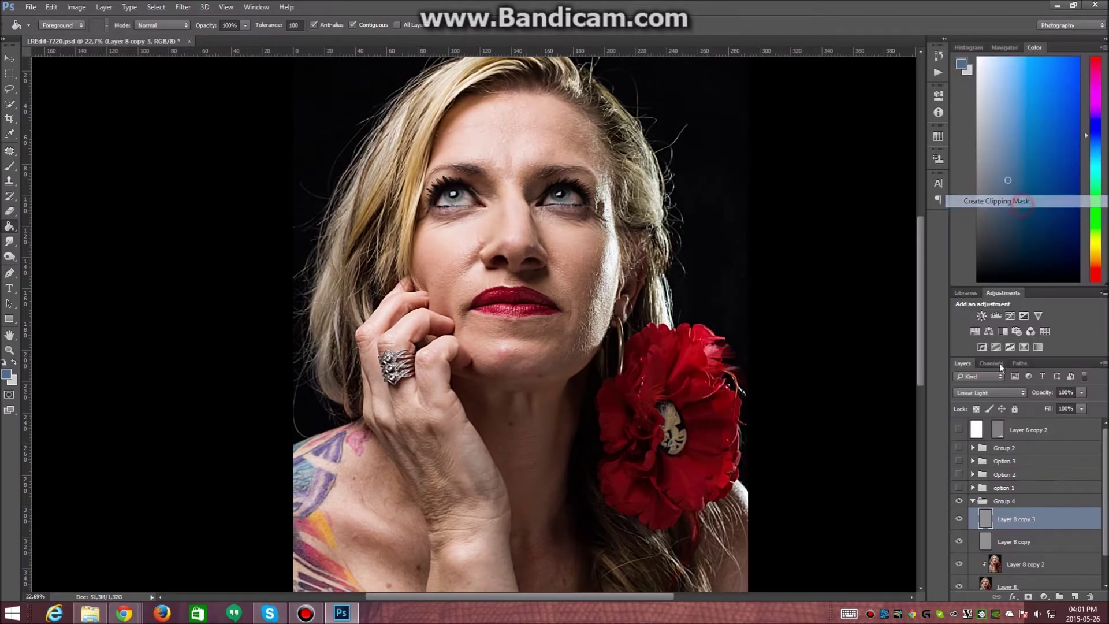
{"action": "left_click", "coordinate": [957, 514]}
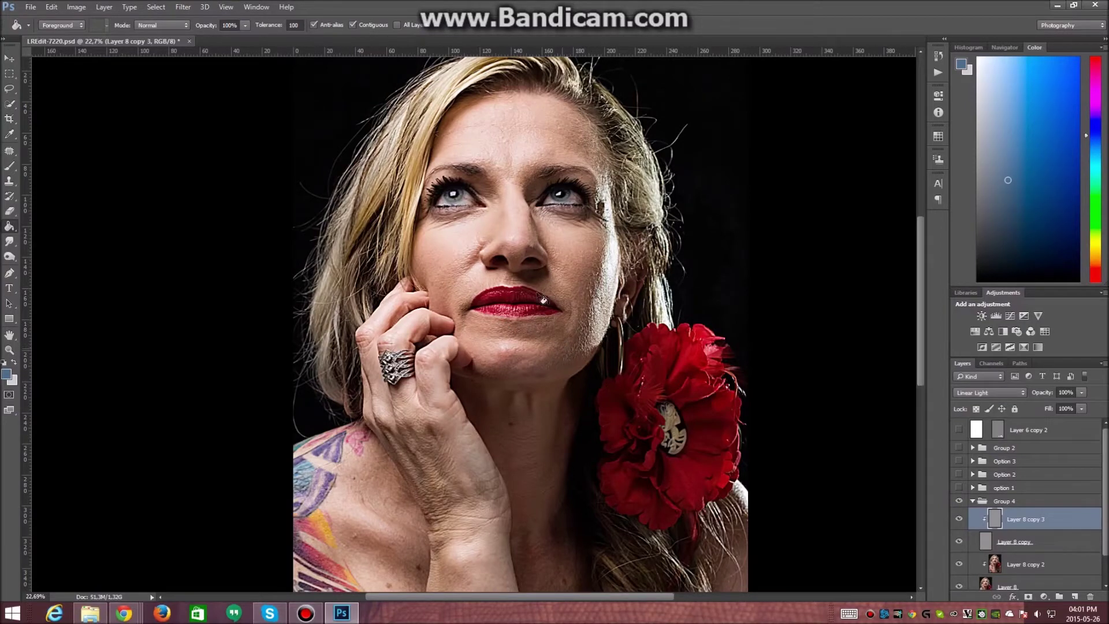
Delete the clipped duplicate of the texture layer and make Layer 8 copy 2 the active layer.
{"action": "key", "text": "ctrl+0"}
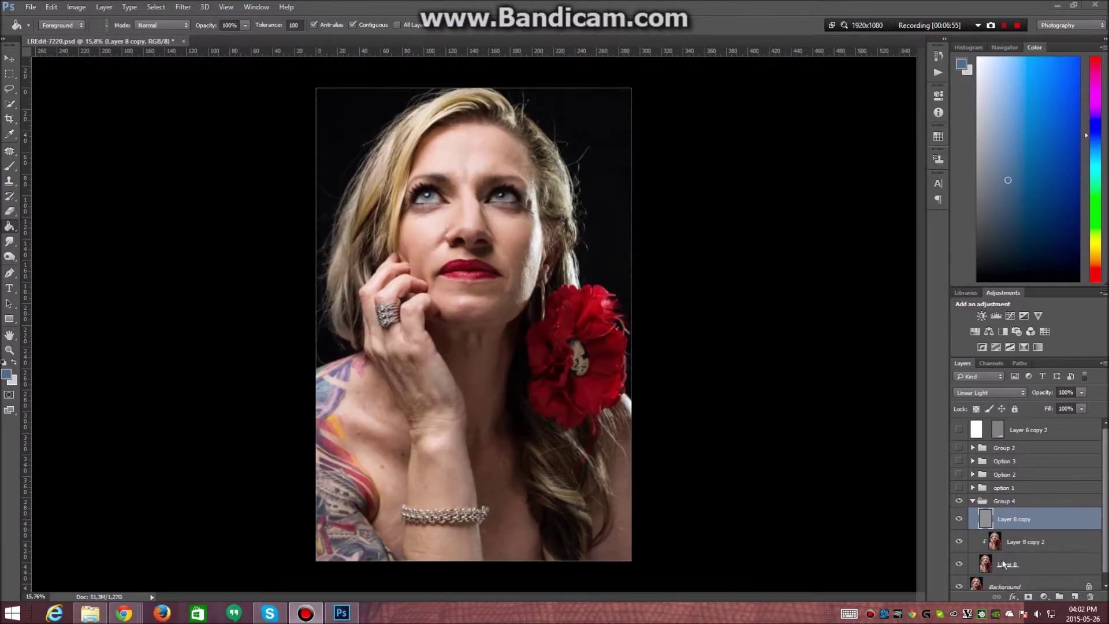
{"action": "key", "text": "Delete"}
{"action": "left_click", "coordinate": [1017, 542]}
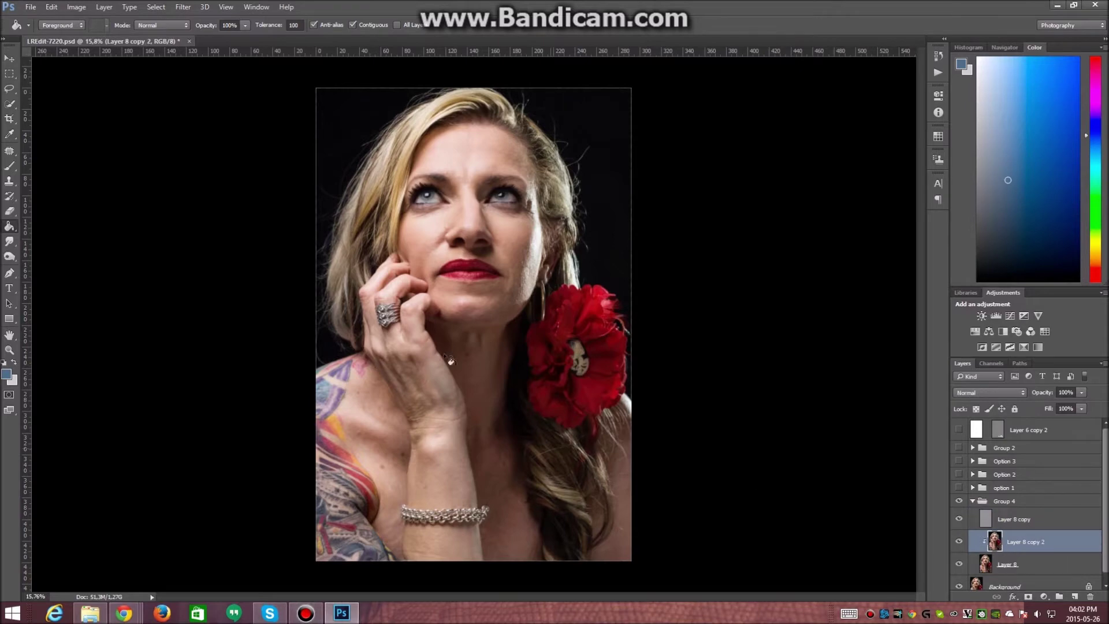
Patch the uneven tone between the eyebrows on Layer 8 copy 2 with adjacent forehead skin using the Patch tool.
{"action": "scroll", "coordinate": [459, 250], "scroll_direction": "up", "scroll_amount": 3}
{"action": "scroll", "coordinate": [495, 185], "scroll_direction": "down", "scroll_amount": 3}
{"action": "scroll", "coordinate": [506, 390], "scroll_direction": "up", "scroll_amount": 4}
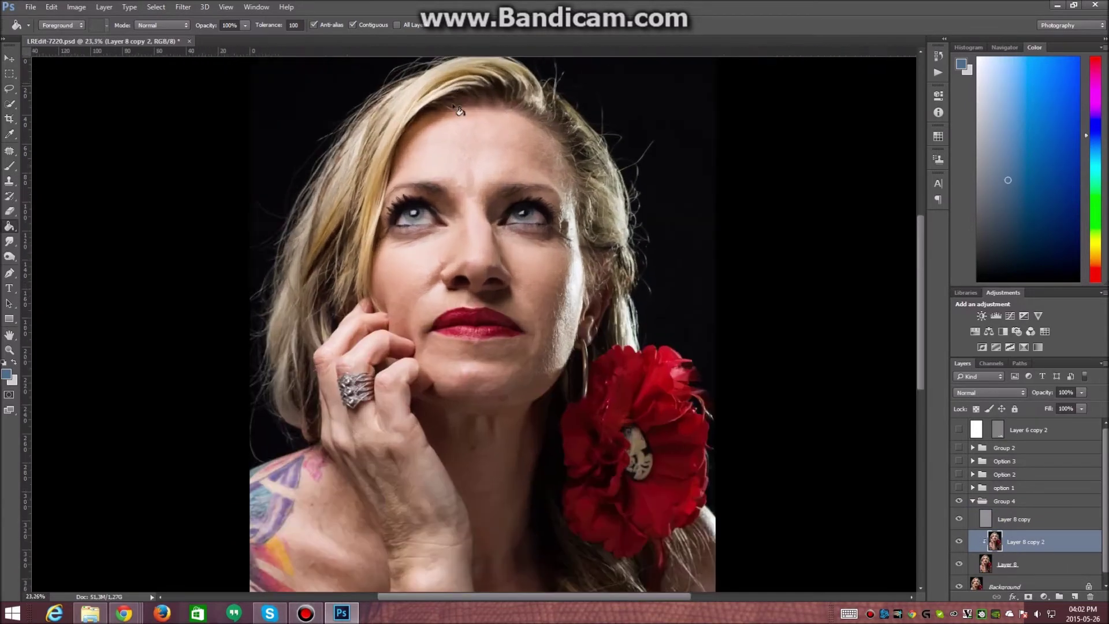
{"action": "scroll", "coordinate": [508, 391], "scroll_direction": "up", "scroll_amount": 2}
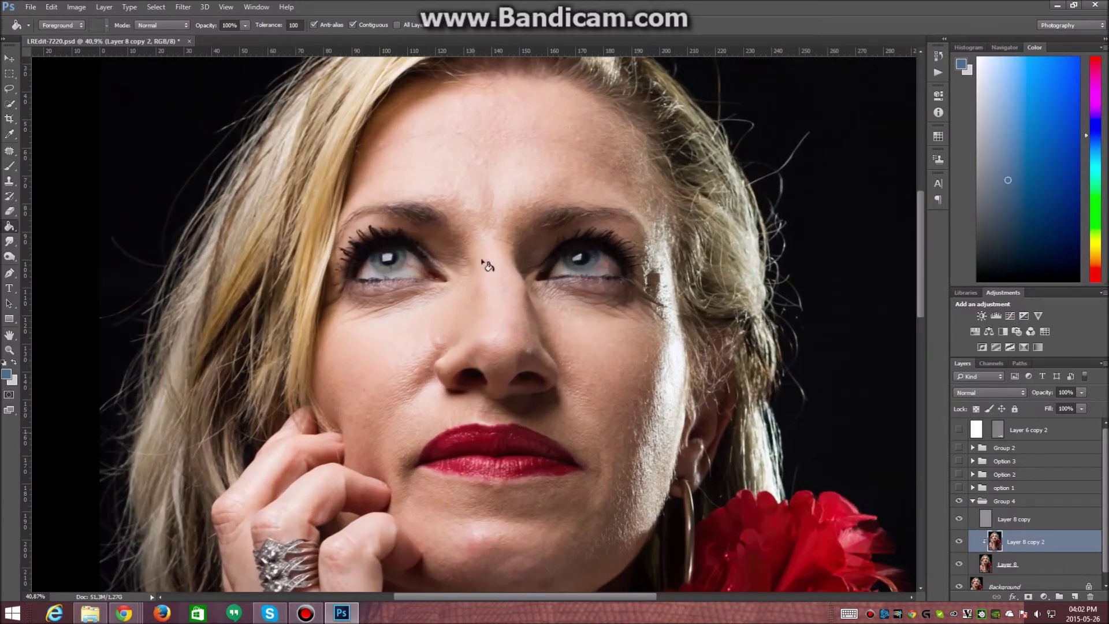
{"action": "key", "text": "j"}
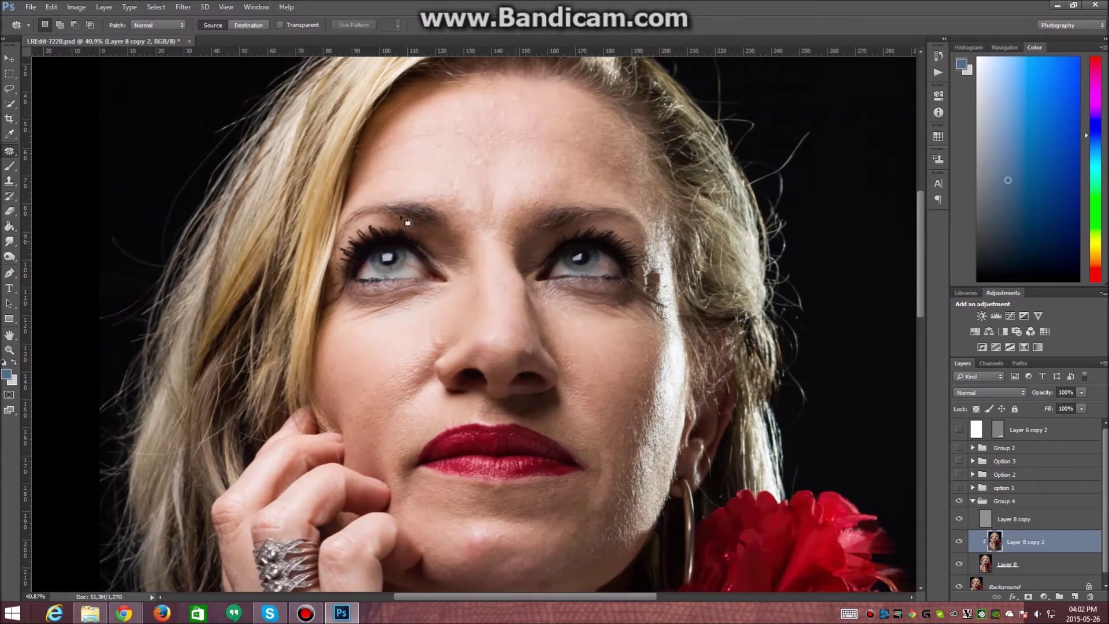
{"action": "right_click", "coordinate": [10, 151]}
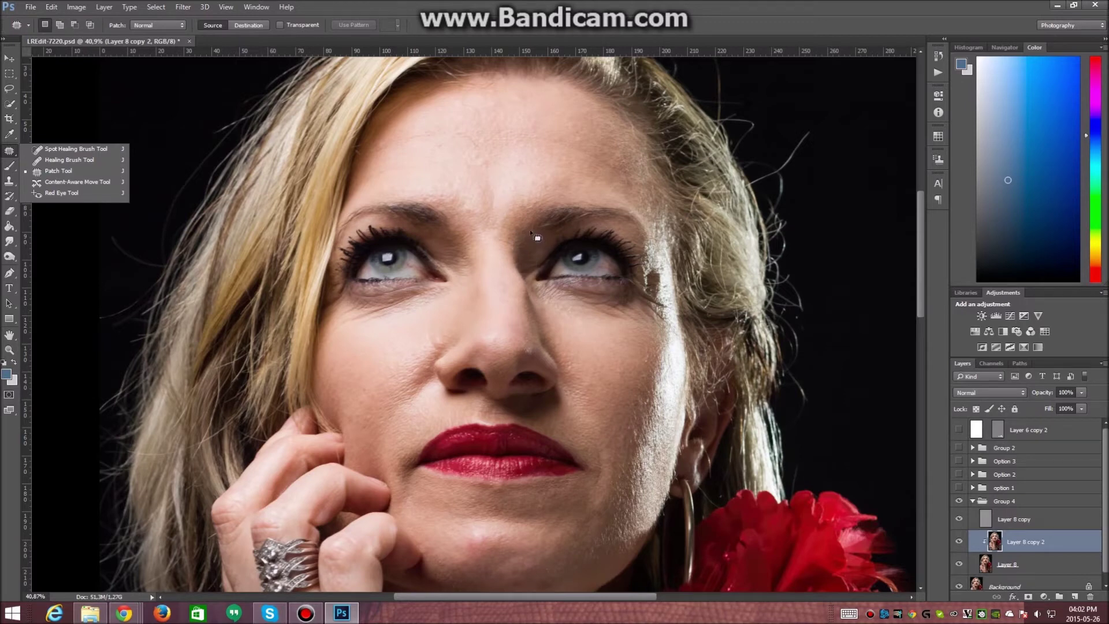
{"action": "mouse_move", "coordinate": [498, 188]}
{"action": "left_mouse_down"}
{"action": "mouse_move", "coordinate": [474, 208]}
{"action": "mouse_move", "coordinate": [487, 230]}
{"action": "mouse_move", "coordinate": [497, 206]}
{"action": "left_mouse_up"}
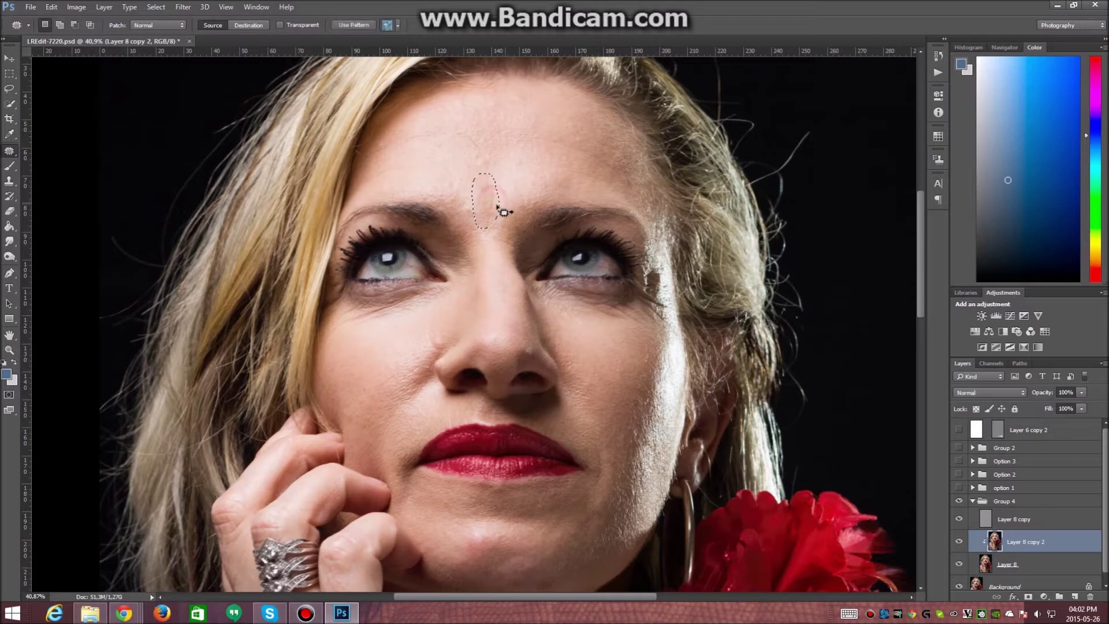
{"action": "left_click_drag", "start_coordinate": [491, 202], "coordinate": [516, 186]}
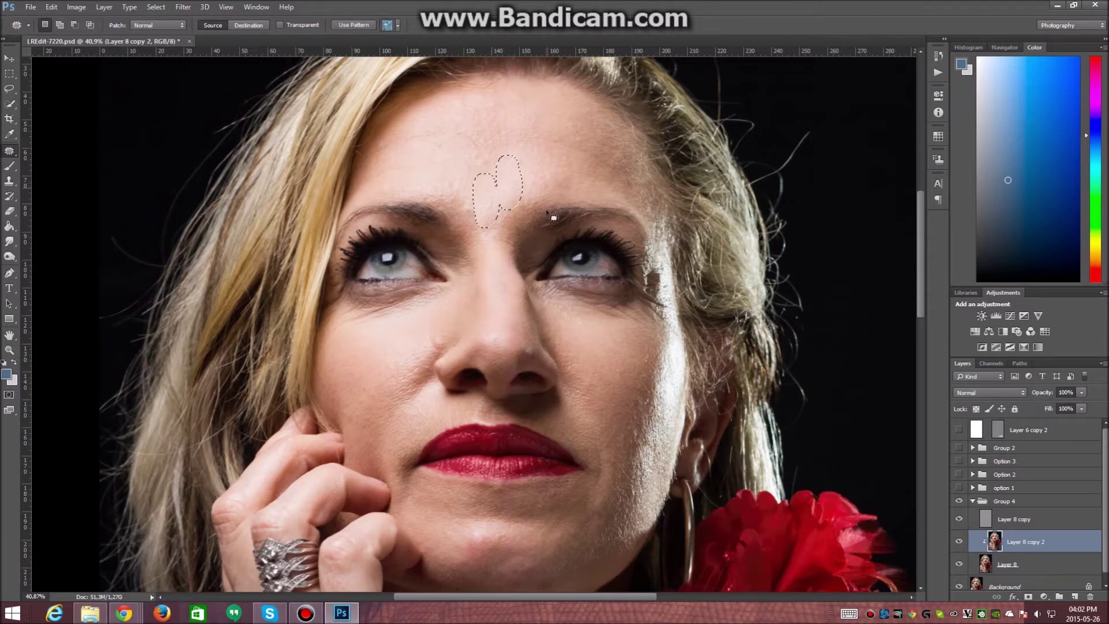
{"action": "left_click", "coordinate": [488, 230]}
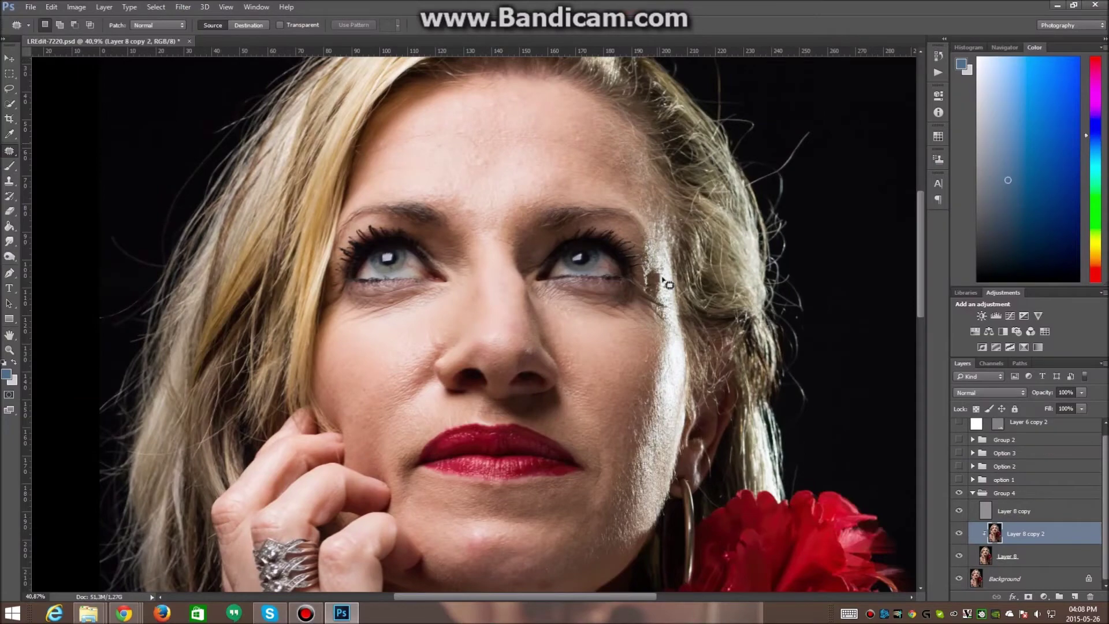
Patch the uneven tone on the forehead just above the eyebrow on the flower side with neighbouring skin.
{"action": "scroll", "coordinate": [663, 281], "scroll_direction": "down", "scroll_amount": 6}
{"action": "scroll", "coordinate": [595, 325], "scroll_direction": "up", "scroll_amount": 6}
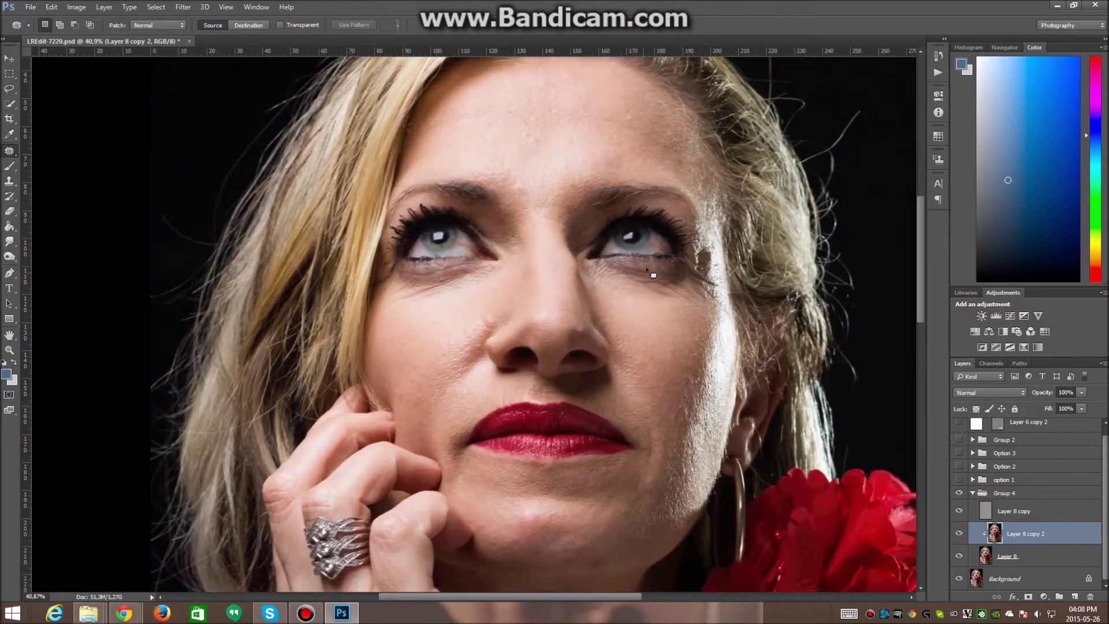
{"action": "scroll", "coordinate": [647, 270], "scroll_direction": "down", "scroll_amount": 2}
{"action": "mouse_move", "coordinate": [607, 199]}
{"action": "left_mouse_down"}
{"action": "mouse_move", "coordinate": [624, 196]}
{"action": "mouse_move", "coordinate": [610, 196]}
{"action": "left_mouse_up"}
{"action": "left_click", "coordinate": [639, 183]}
{"action": "left_click_drag", "start_coordinate": [611, 193], "coordinate": [615, 182]}
{"action": "left_click", "coordinate": [620, 182]}
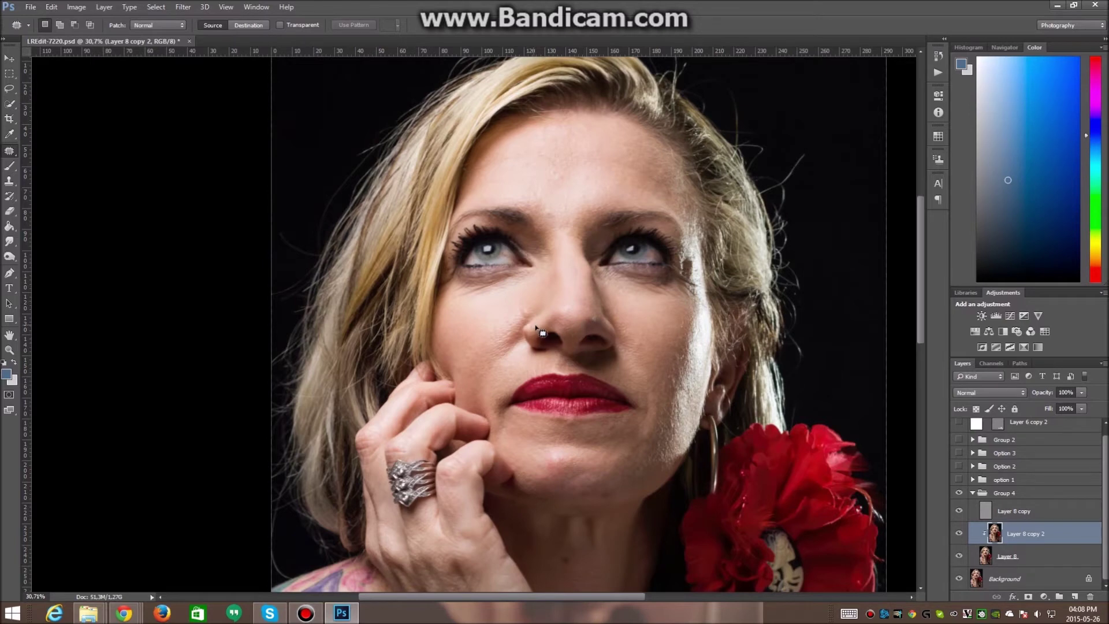
Try to soften the shiny highlight on the flower-side cheek by patching several overlapping areas with neighbouring skin.
{"action": "mouse_move", "coordinate": [701, 365]}
{"action": "left_mouse_down"}
{"action": "mouse_move", "coordinate": [685, 337]}
{"action": "mouse_move", "coordinate": [668, 378]}
{"action": "mouse_move", "coordinate": [699, 364]}
{"action": "mouse_move", "coordinate": [683, 372]}
{"action": "mouse_move", "coordinate": [666, 340]}
{"action": "left_mouse_up"}
{"action": "key", "text": "ctrl+d"}
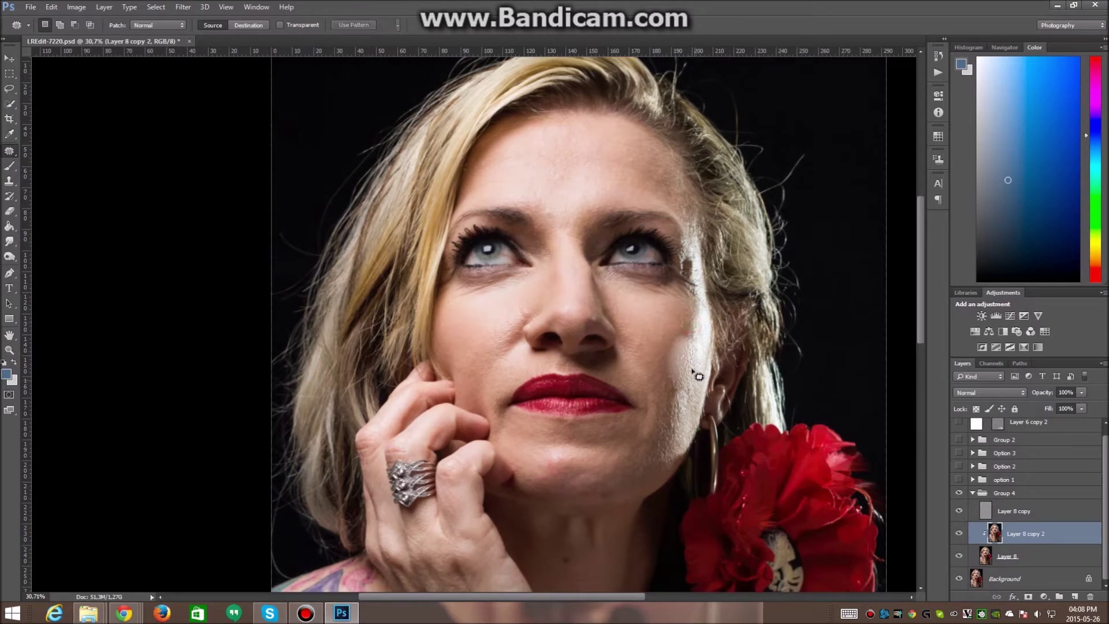
{"action": "mouse_move", "coordinate": [679, 356]}
{"action": "left_mouse_down"}
{"action": "mouse_move", "coordinate": [660, 345]}
{"action": "mouse_move", "coordinate": [679, 353]}
{"action": "mouse_move", "coordinate": [682, 316]}
{"action": "left_mouse_up"}
{"action": "key", "text": "ctrl+d"}
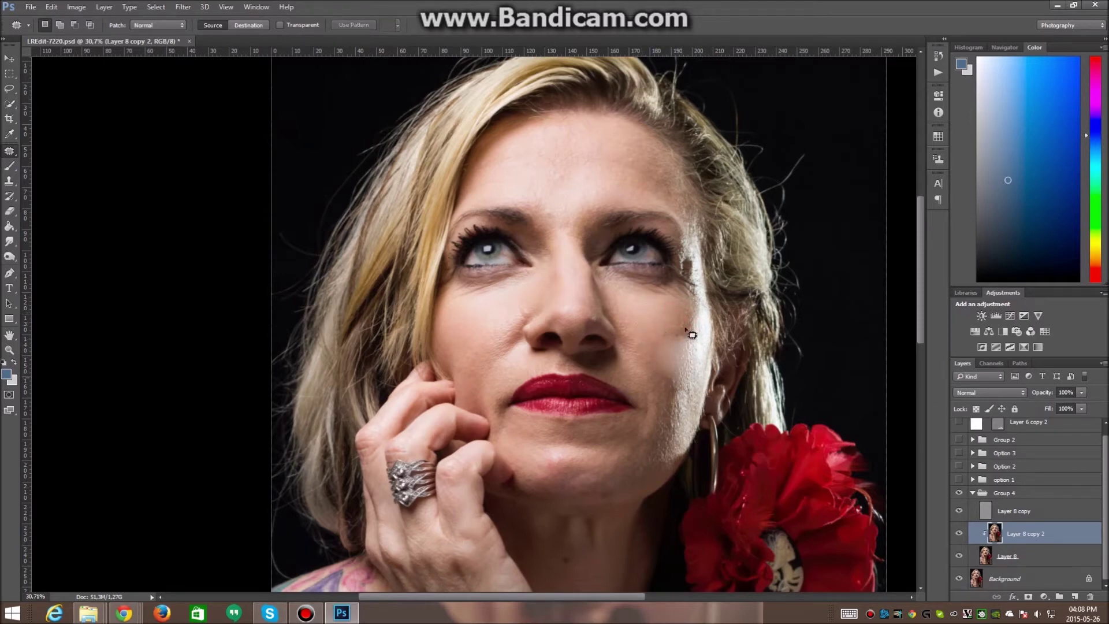
{"action": "mouse_move", "coordinate": [669, 335]}
{"action": "left_mouse_down"}
{"action": "mouse_move", "coordinate": [646, 362]}
{"action": "mouse_move", "coordinate": [656, 331]}
{"action": "left_mouse_up"}
{"action": "mouse_move", "coordinate": [656, 351]}
{"action": "left_mouse_down"}
{"action": "mouse_move", "coordinate": [651, 324]}
{"action": "mouse_move", "coordinate": [671, 314]}
{"action": "left_mouse_up"}
{"action": "key", "text": "ctrl+d"}
{"action": "mouse_move", "coordinate": [699, 320]}
{"action": "left_mouse_down"}
{"action": "mouse_move", "coordinate": [664, 342]}
{"action": "mouse_move", "coordinate": [664, 310]}
{"action": "mouse_move", "coordinate": [683, 345]}
{"action": "left_mouse_up"}
{"action": "left_click", "coordinate": [684, 364]}
{"action": "mouse_move", "coordinate": [666, 344]}
{"action": "left_mouse_down"}
{"action": "mouse_move", "coordinate": [645, 331]}
{"action": "mouse_move", "coordinate": [691, 310]}
{"action": "mouse_move", "coordinate": [681, 361]}
{"action": "mouse_move", "coordinate": [657, 358]}
{"action": "mouse_move", "coordinate": [673, 345]}
{"action": "left_mouse_up"}
{"action": "left_click", "coordinate": [684, 351]}
{"action": "left_click", "coordinate": [686, 357]}
{"action": "left_click_drag", "start_coordinate": [671, 351], "coordinate": [693, 340]}
{"action": "left_click", "coordinate": [692, 341]}
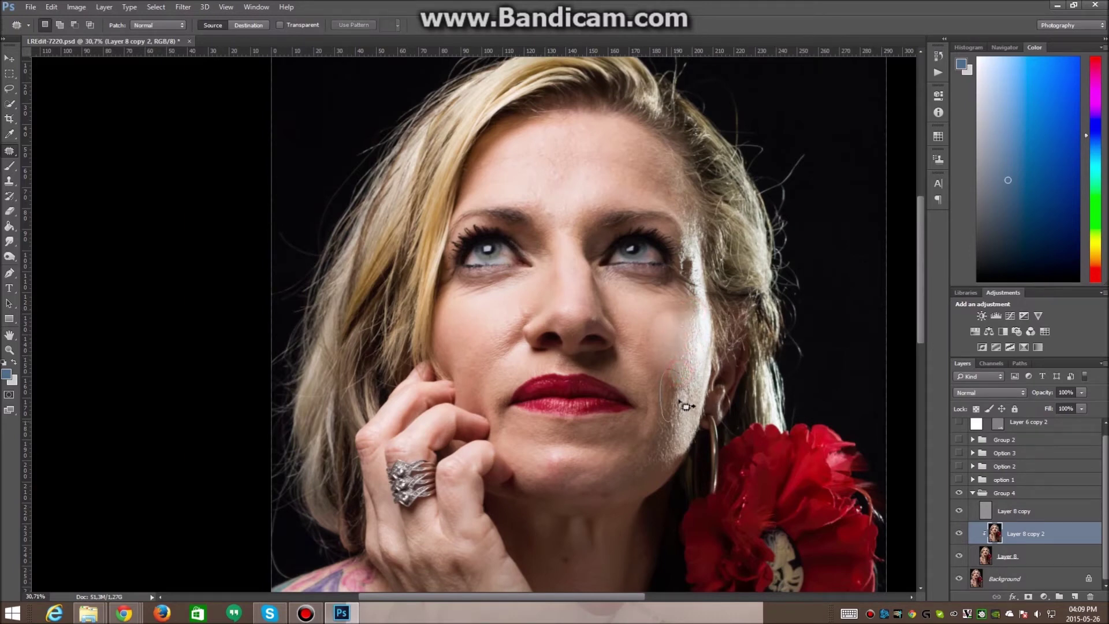
{"action": "left_click_drag", "start_coordinate": [664, 379], "coordinate": [690, 347]}
{"action": "left_click", "coordinate": [689, 347]}
{"action": "mouse_move", "coordinate": [675, 329]}
{"action": "left_mouse_down"}
{"action": "mouse_move", "coordinate": [643, 323]}
{"action": "mouse_move", "coordinate": [672, 338]}
{"action": "mouse_move", "coordinate": [660, 304]}
{"action": "mouse_move", "coordinate": [674, 313]}
{"action": "mouse_move", "coordinate": [647, 323]}
{"action": "left_mouse_up"}
{"action": "left_click", "coordinate": [675, 331]}
{"action": "key", "text": "Return"}
{"action": "left_click_drag", "start_coordinate": [663, 335], "coordinate": [667, 337]}
{"action": "left_click", "coordinate": [676, 329]}
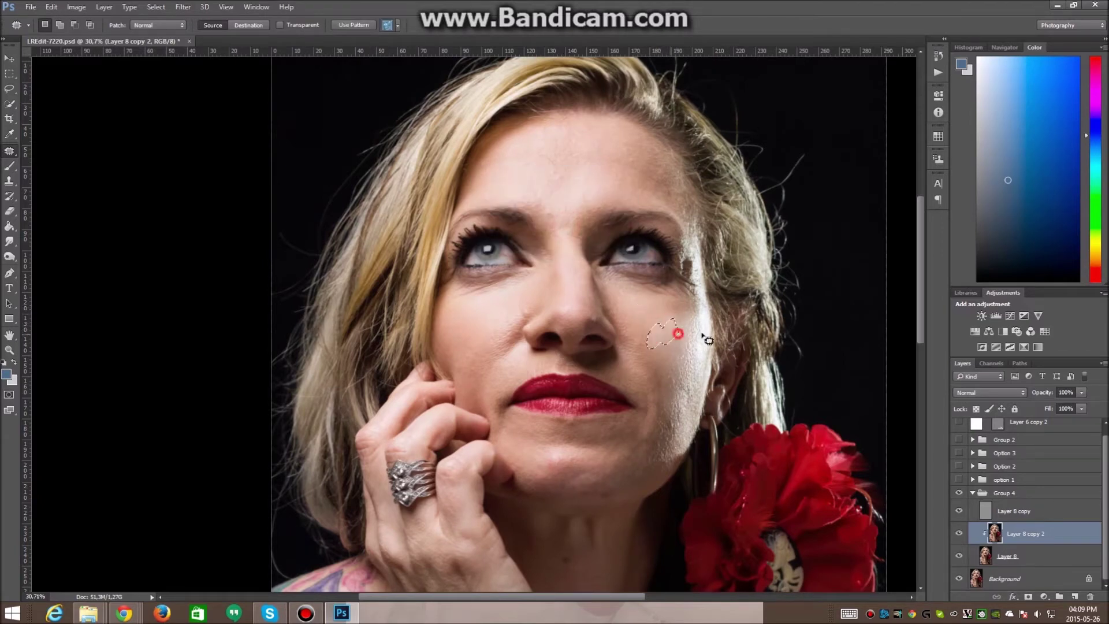
Compare the portrait with Layer 8 copy 2 hidden and shown to judge the patched cheek.
{"action": "left_click", "coordinate": [958, 534]}
{"action": "left_click", "coordinate": [958, 533]}
{"action": "left_click", "coordinate": [958, 533]}
{"action": "left_click", "coordinate": [958, 533]}
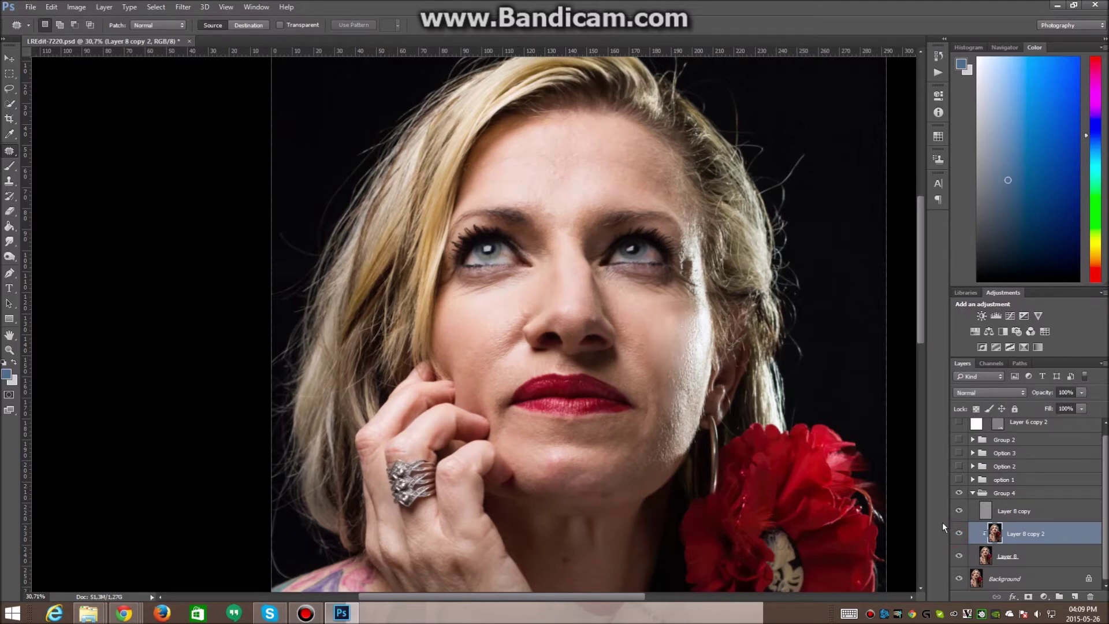
{"action": "left_click", "coordinate": [959, 533]}
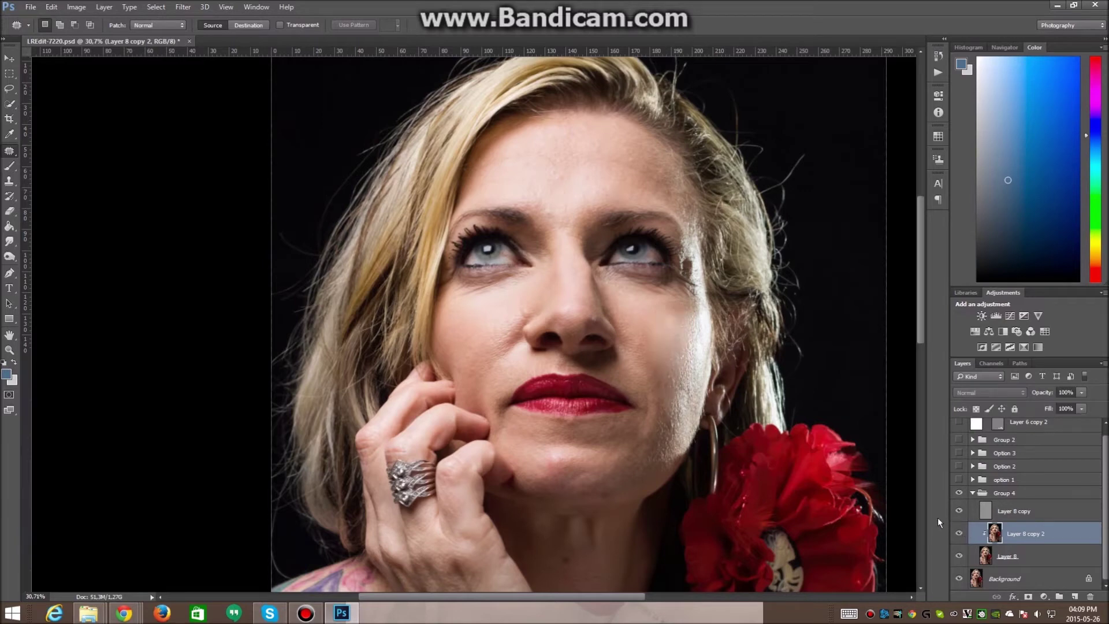
Undo the cheek patches and the latest patching above the flower-side eyebrow.
{"action": "key", "text": "ctrl+alt+z"}
{"action": "key", "text": "ctrl+alt+z"}
{"action": "key", "text": "ctrl+alt+z"}
{"action": "key", "text": "ctrl+alt+z"}
{"action": "key", "text": "ctrl+alt+z"}
{"action": "key", "text": "ctrl+alt+z"}
{"action": "key", "text": "ctrl+alt+z"}
{"action": "key", "text": "ctrl+alt+z"}
{"action": "key", "text": "ctrl+alt+z"}
{"action": "key", "text": "ctrl+alt+z"}
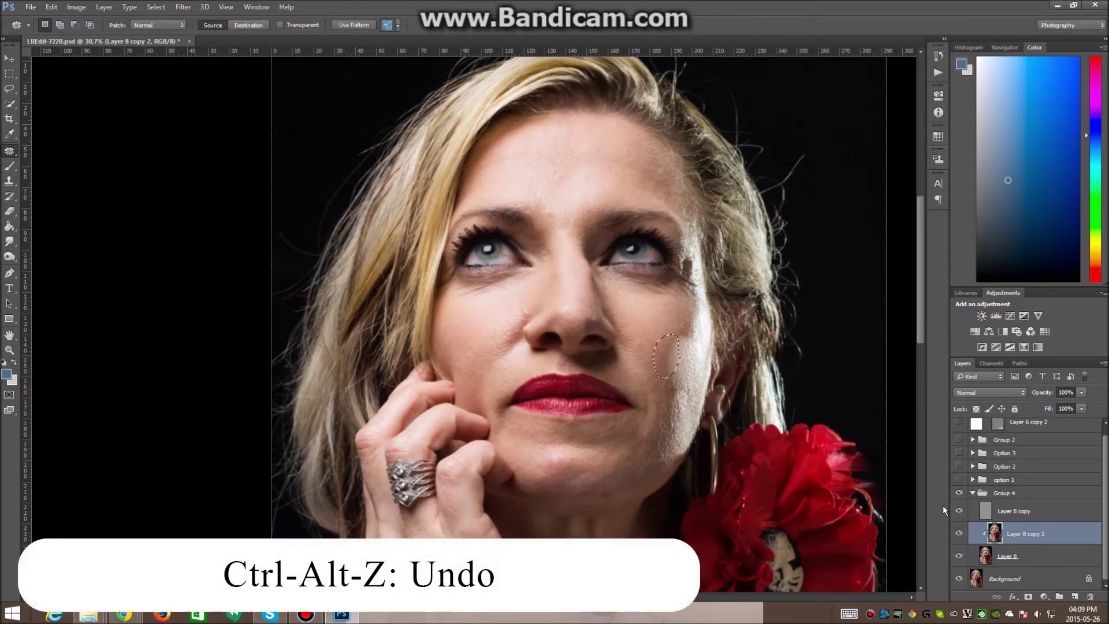
{"action": "key", "text": "ctrl+alt+z"}
{"action": "key", "text": "ctrl+alt+z"}
{"action": "key", "text": "ctrl+alt+z"}
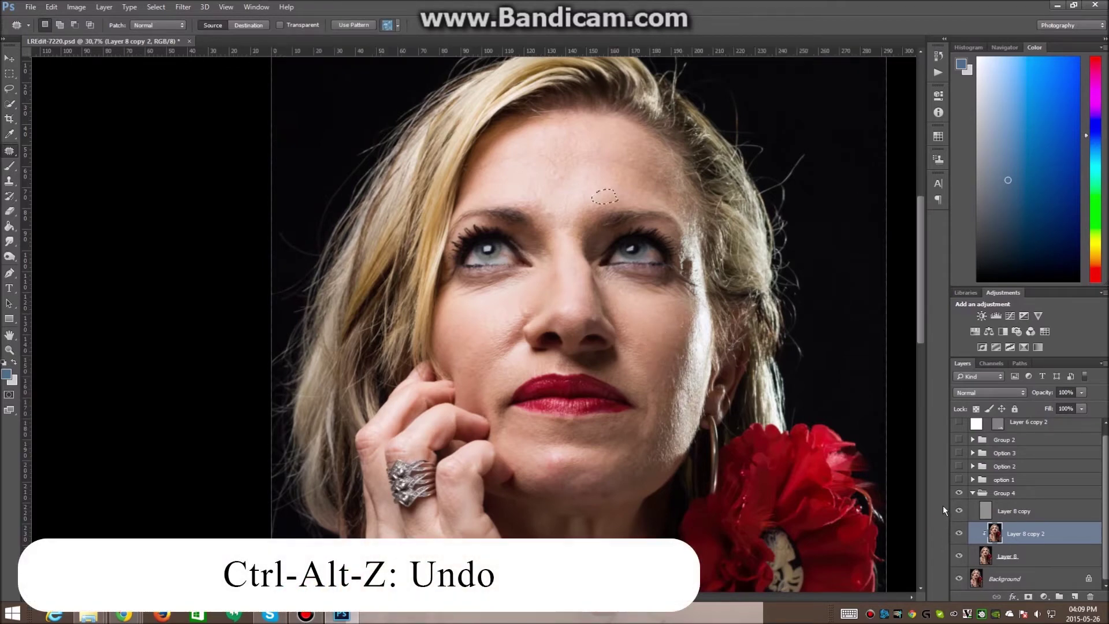
{"action": "key", "text": "ctrl+alt+z"}
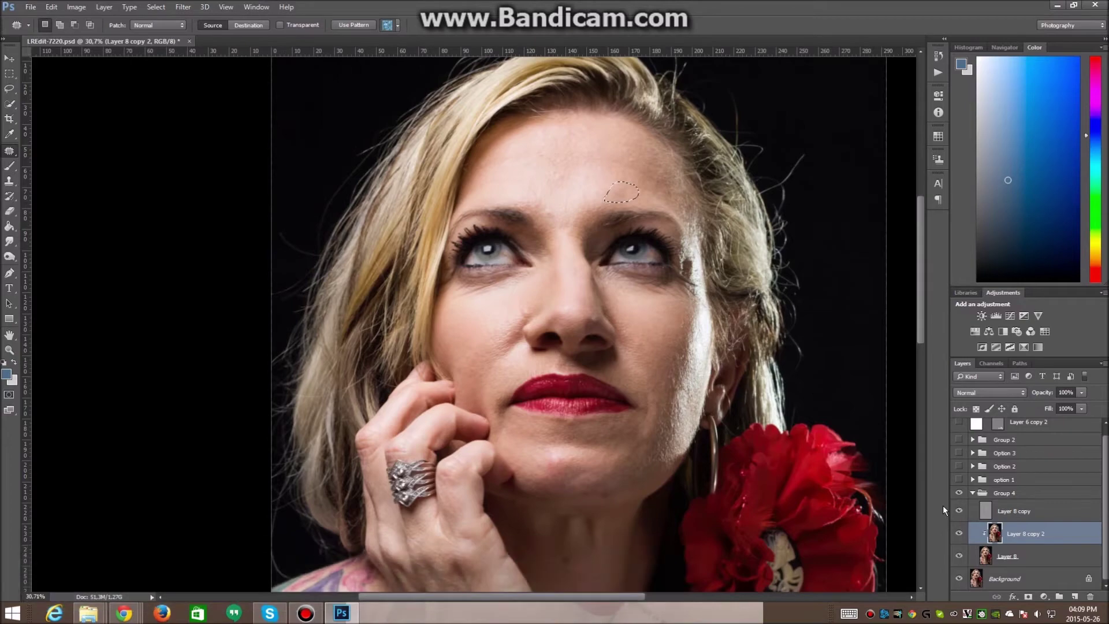
Fit the whole portrait in view and save the document.
{"action": "key", "text": "ctrl+0"}
{"action": "key", "text": "ctrl+s"}
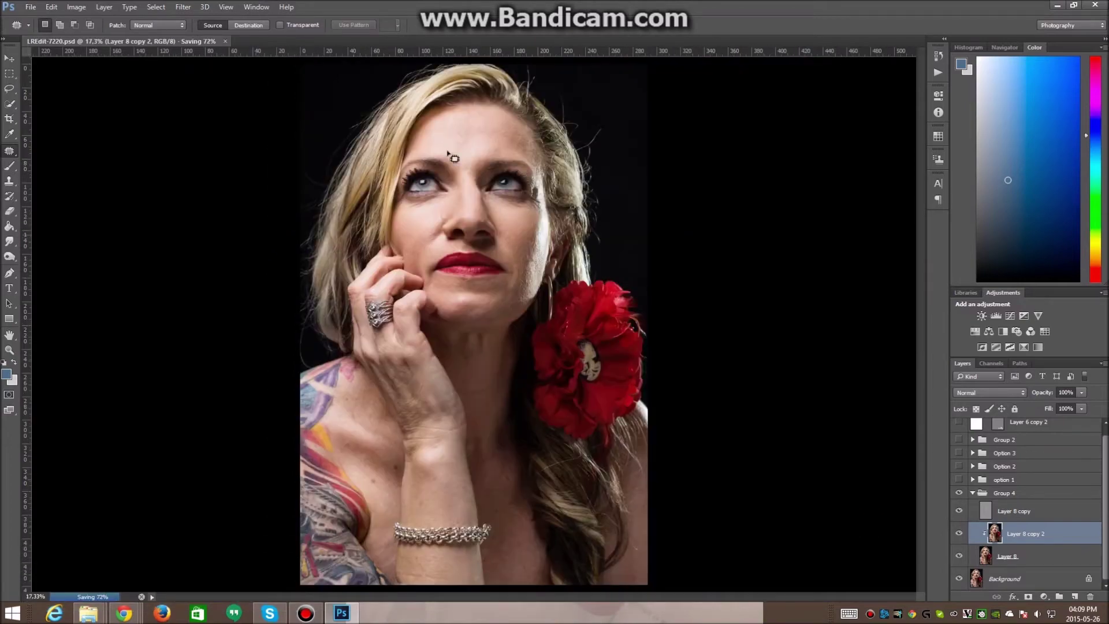
Examine the face close up and as a whole for remaining uneven skin tones.
{"action": "scroll", "coordinate": [426, 141], "scroll_direction": "up", "scroll_amount": 3}
{"action": "scroll", "coordinate": [388, 227], "scroll_direction": "down", "scroll_amount": 3}
{"action": "scroll", "coordinate": [389, 228], "scroll_direction": "up", "scroll_amount": 10}
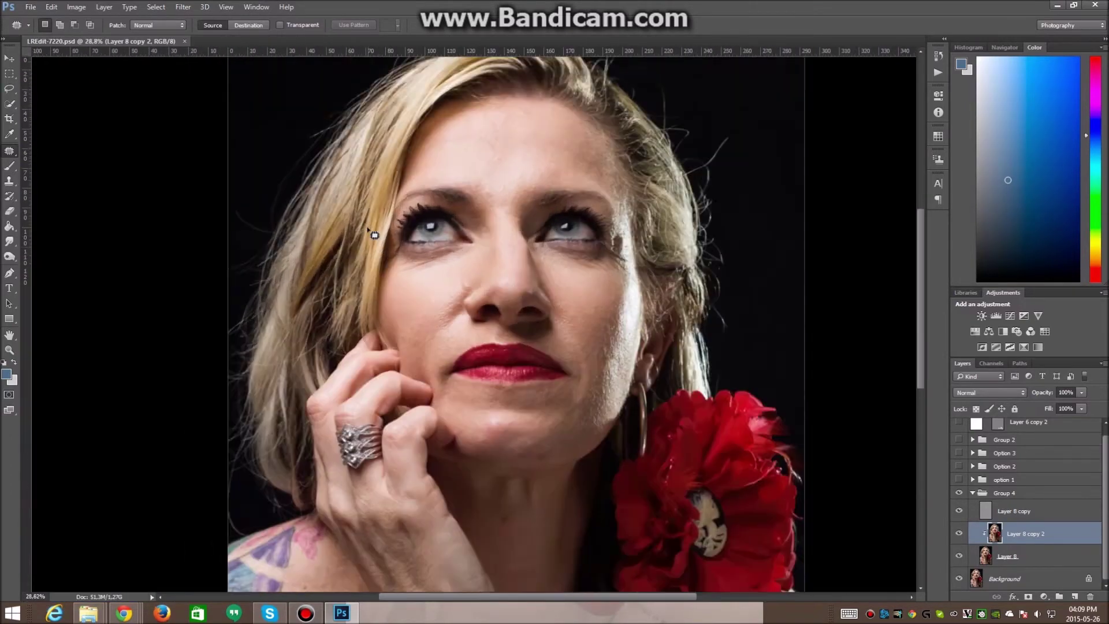
{"action": "scroll", "coordinate": [555, 121], "scroll_direction": "up", "scroll_amount": 5}
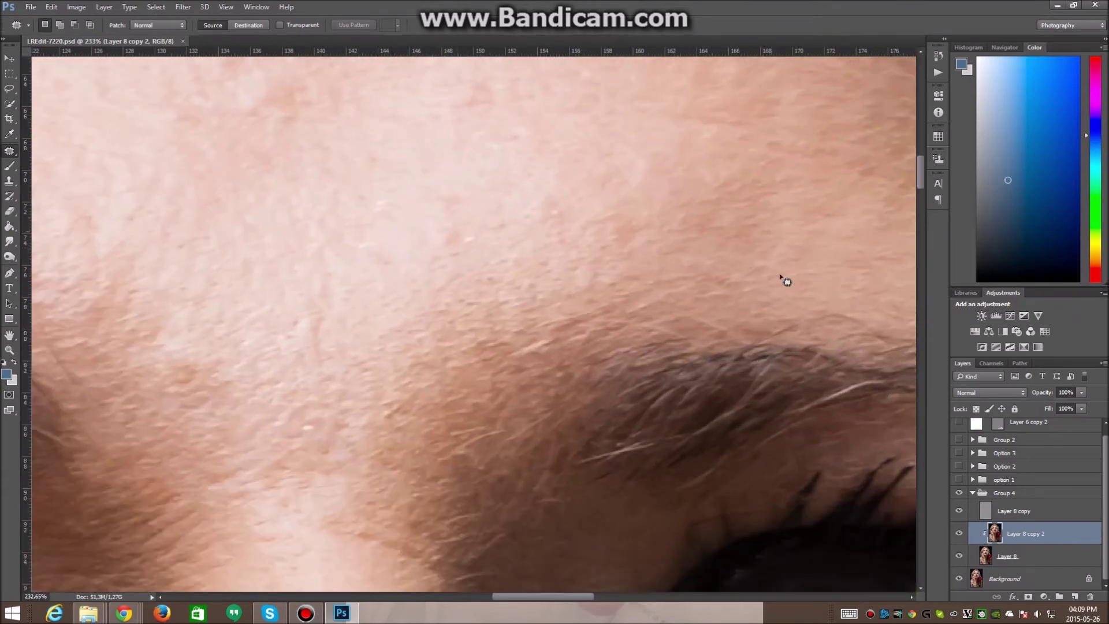
{"action": "scroll", "coordinate": [768, 346], "scroll_direction": "down", "scroll_amount": 12}
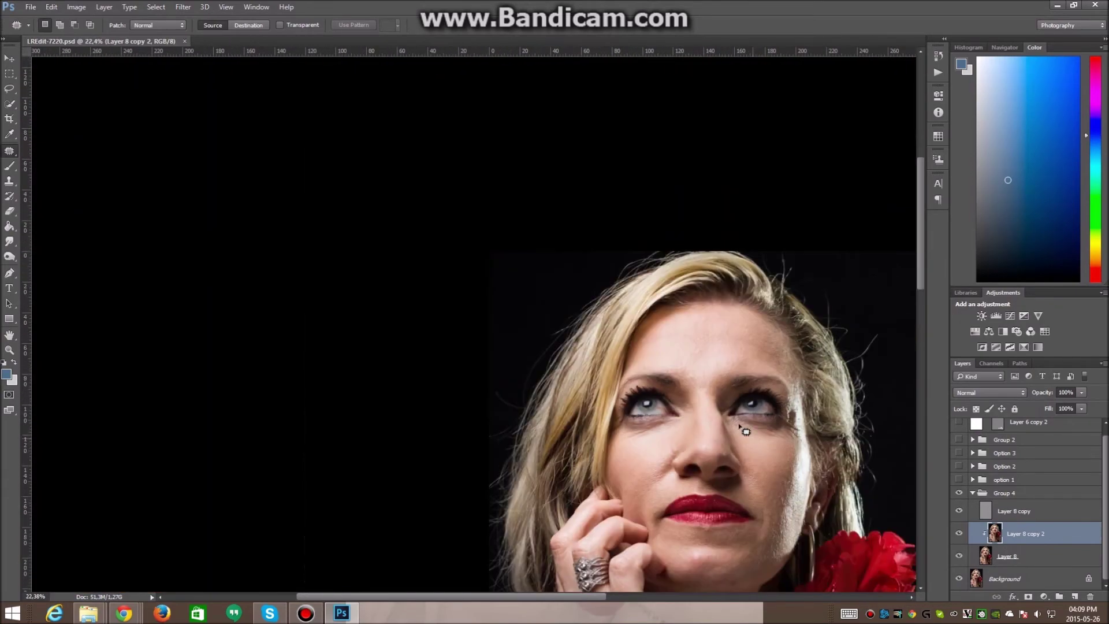
{"action": "scroll", "coordinate": [413, 91], "scroll_direction": "up", "scroll_amount": 2}
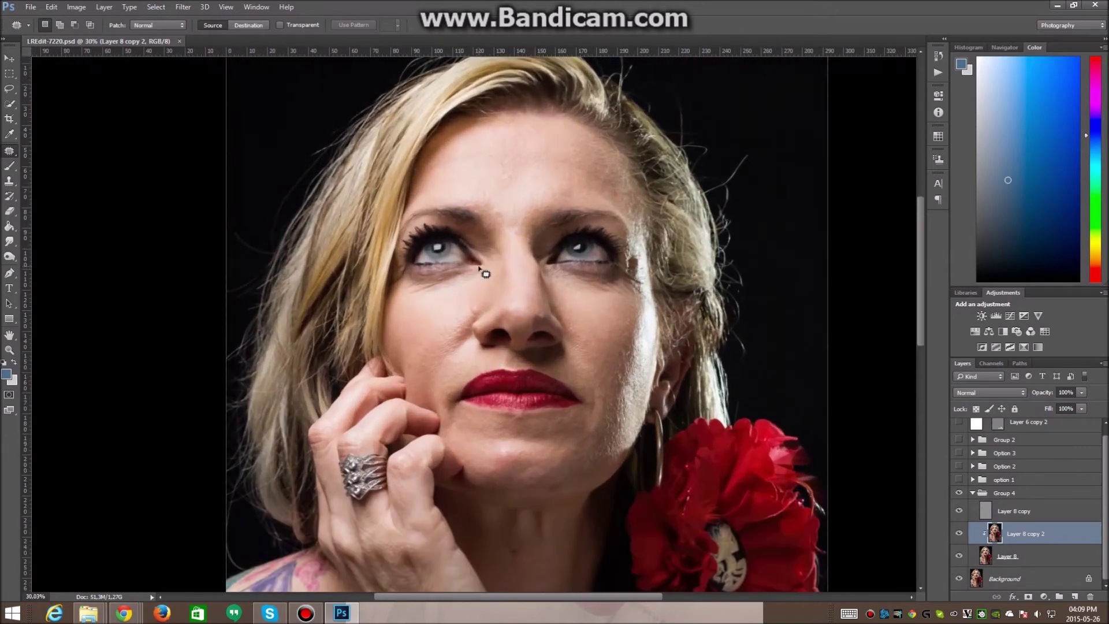
{"action": "scroll", "coordinate": [578, 168], "scroll_direction": "down", "scroll_amount": 3}
{"action": "scroll", "coordinate": [428, 196], "scroll_direction": "up", "scroll_amount": 2}
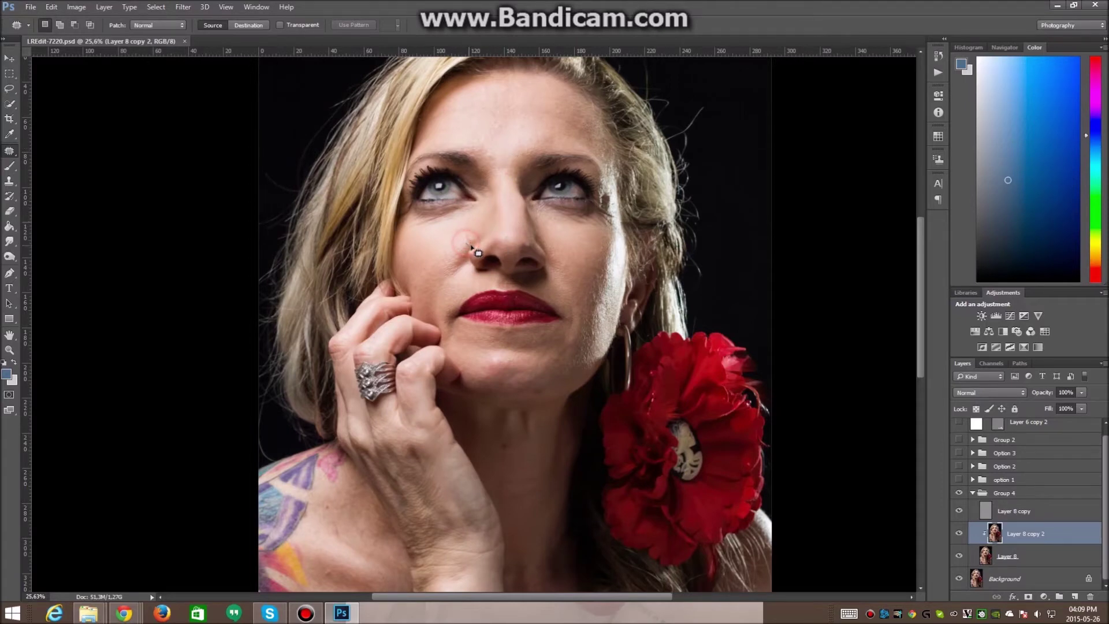
Patch the cheek beside the nose and the shiny highlight along the flower-side lower cheek with neighbouring skin on Layer 8 copy 2.
{"action": "mouse_move", "coordinate": [465, 233]}
{"action": "left_mouse_down"}
{"action": "mouse_move", "coordinate": [470, 248]}
{"action": "mouse_move", "coordinate": [463, 243]}
{"action": "mouse_move", "coordinate": [475, 238]}
{"action": "left_mouse_up"}
{"action": "key", "text": "ctrl+d"}
{"action": "left_click_drag", "start_coordinate": [595, 333], "coordinate": [595, 346]}
{"action": "left_click", "coordinate": [595, 347]}
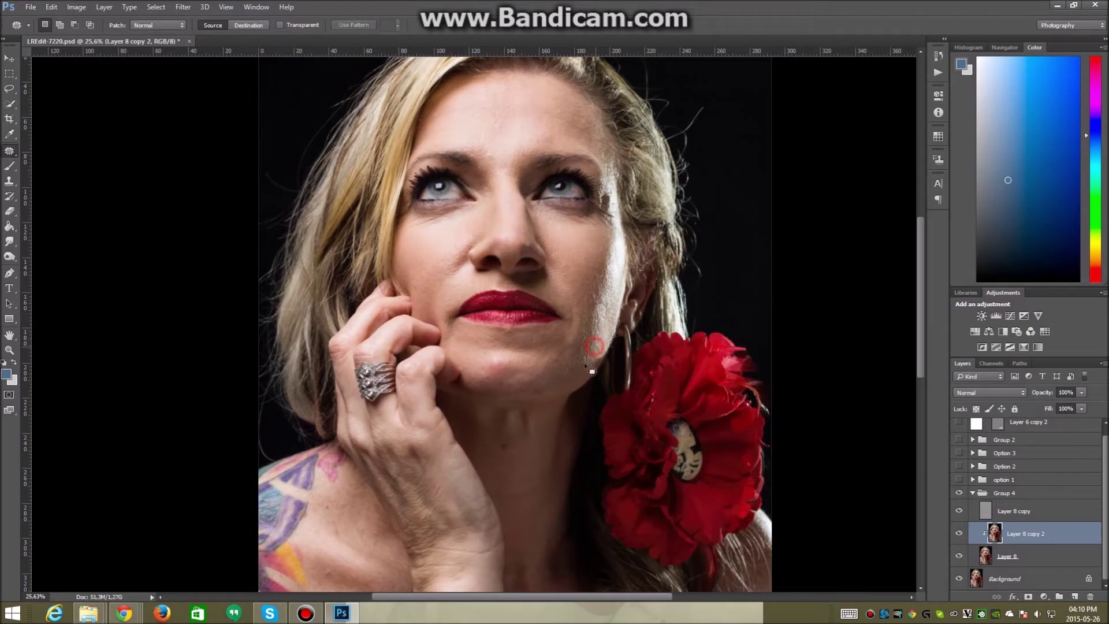
{"action": "mouse_move", "coordinate": [612, 310]}
{"action": "left_mouse_down"}
{"action": "mouse_move", "coordinate": [602, 307]}
{"action": "mouse_move", "coordinate": [604, 318]}
{"action": "left_mouse_up"}
{"action": "left_click", "coordinate": [609, 301]}
{"action": "left_click", "coordinate": [613, 286]}
{"action": "mouse_move", "coordinate": [608, 321]}
{"action": "left_mouse_down"}
{"action": "mouse_move", "coordinate": [599, 309]}
{"action": "mouse_move", "coordinate": [608, 296]}
{"action": "left_mouse_up"}
{"action": "left_click", "coordinate": [616, 301]}
Patch the highlight and uneven tone on the chin below the lips, undoing the last patch.
{"action": "mouse_move", "coordinate": [498, 355]}
{"action": "left_mouse_down"}
{"action": "mouse_move", "coordinate": [487, 374]}
{"action": "mouse_move", "coordinate": [516, 366]}
{"action": "mouse_move", "coordinate": [495, 379]}
{"action": "mouse_move", "coordinate": [507, 367]}
{"action": "mouse_move", "coordinate": [485, 362]}
{"action": "mouse_move", "coordinate": [531, 377]}
{"action": "left_mouse_up"}
{"action": "left_click", "coordinate": [519, 368]}
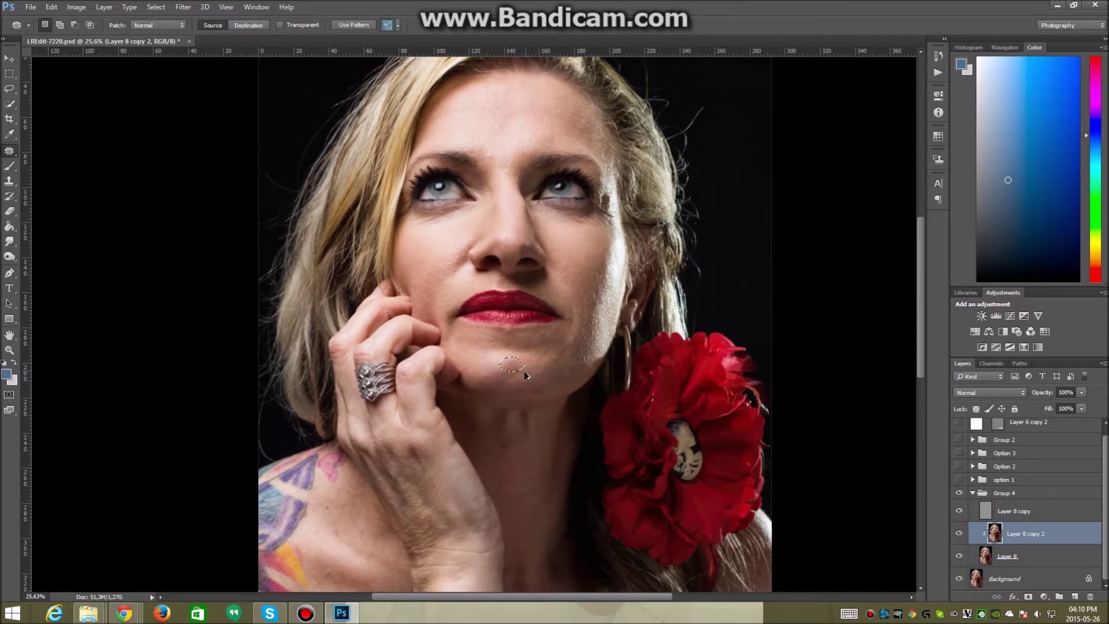
{"action": "key", "text": "ctrl+d"}
{"action": "mouse_move", "coordinate": [521, 369]}
{"action": "left_mouse_down"}
{"action": "mouse_move", "coordinate": [534, 372]}
{"action": "mouse_move", "coordinate": [522, 364]}
{"action": "left_mouse_up"}
{"action": "left_click", "coordinate": [520, 358]}
{"action": "left_click_drag", "start_coordinate": [503, 373], "coordinate": [493, 372]}
{"action": "left_click", "coordinate": [511, 366]}
{"action": "key", "text": "ctrl+z"}
Compare the chin close up with Layer 8 copy 2 hidden and shown to judge the patched tones.
{"action": "scroll", "coordinate": [528, 483], "scroll_direction": "up", "scroll_amount": 5}
{"action": "left_click", "coordinate": [504, 256]}
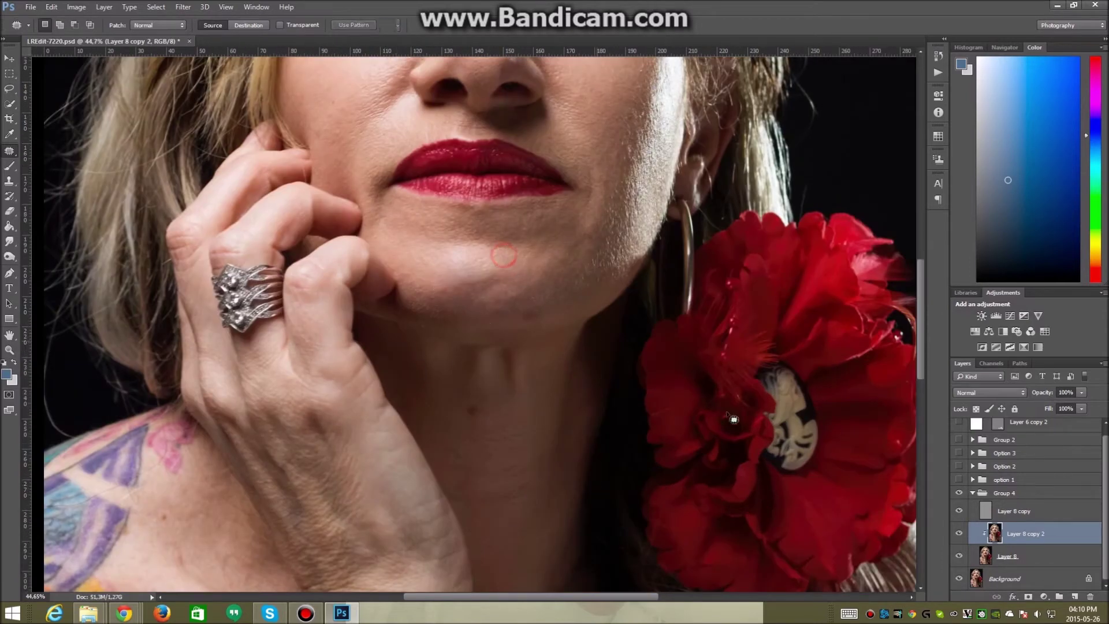
{"action": "left_click", "coordinate": [959, 535]}
{"action": "left_click", "coordinate": [959, 535]}
{"action": "left_click", "coordinate": [959, 536]}
{"action": "left_click", "coordinate": [957, 536]}
{"action": "left_click", "coordinate": [957, 538]}
{"action": "left_click", "coordinate": [958, 536]}
{"action": "left_click", "coordinate": [957, 536]}
{"action": "left_click", "coordinate": [958, 536]}
{"action": "left_click", "coordinate": [958, 536]}
{"action": "left_click", "coordinate": [958, 536]}
{"action": "left_click", "coordinate": [957, 537]}
{"action": "left_click", "coordinate": [956, 537]}
Patch the reddish and shiny areas along the lower chin with neighbouring skin tone.
{"action": "mouse_move", "coordinate": [495, 268]}
{"action": "left_mouse_down"}
{"action": "mouse_move", "coordinate": [469, 272]}
{"action": "mouse_move", "coordinate": [495, 270]}
{"action": "left_mouse_up"}
{"action": "mouse_move", "coordinate": [484, 274]}
{"action": "left_mouse_down"}
{"action": "mouse_move", "coordinate": [513, 270]}
{"action": "mouse_move", "coordinate": [481, 284]}
{"action": "mouse_move", "coordinate": [517, 274]}
{"action": "mouse_move", "coordinate": [458, 279]}
{"action": "mouse_move", "coordinate": [520, 274]}
{"action": "left_mouse_up"}
{"action": "left_click", "coordinate": [521, 271]}
{"action": "left_click", "coordinate": [510, 288]}
{"action": "left_click", "coordinate": [452, 283]}
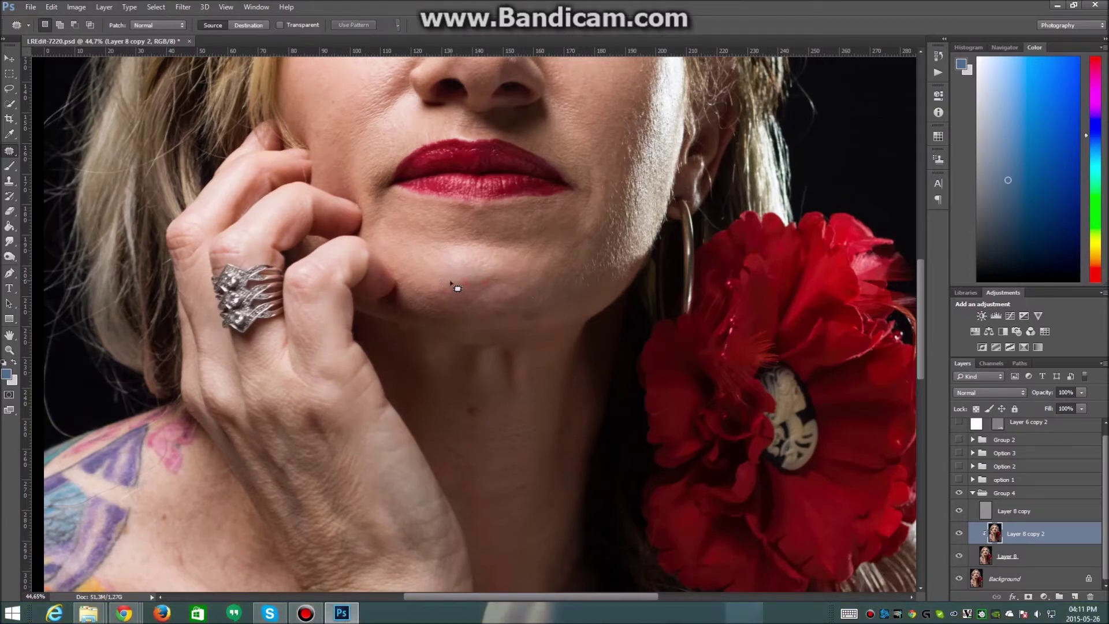
{"action": "mouse_move", "coordinate": [457, 291]}
{"action": "left_mouse_down"}
{"action": "mouse_move", "coordinate": [466, 292]}
{"action": "mouse_move", "coordinate": [451, 294]}
{"action": "left_mouse_up"}
{"action": "left_click_drag", "start_coordinate": [454, 292], "coordinate": [534, 279]}
{"action": "left_click", "coordinate": [504, 296]}
Compare the portrait at several magnifications with Layer 8 copy 2 hidden and shown to judge the overall tone retouching.
{"action": "scroll", "coordinate": [475, 350], "scroll_direction": "down", "scroll_amount": 5}
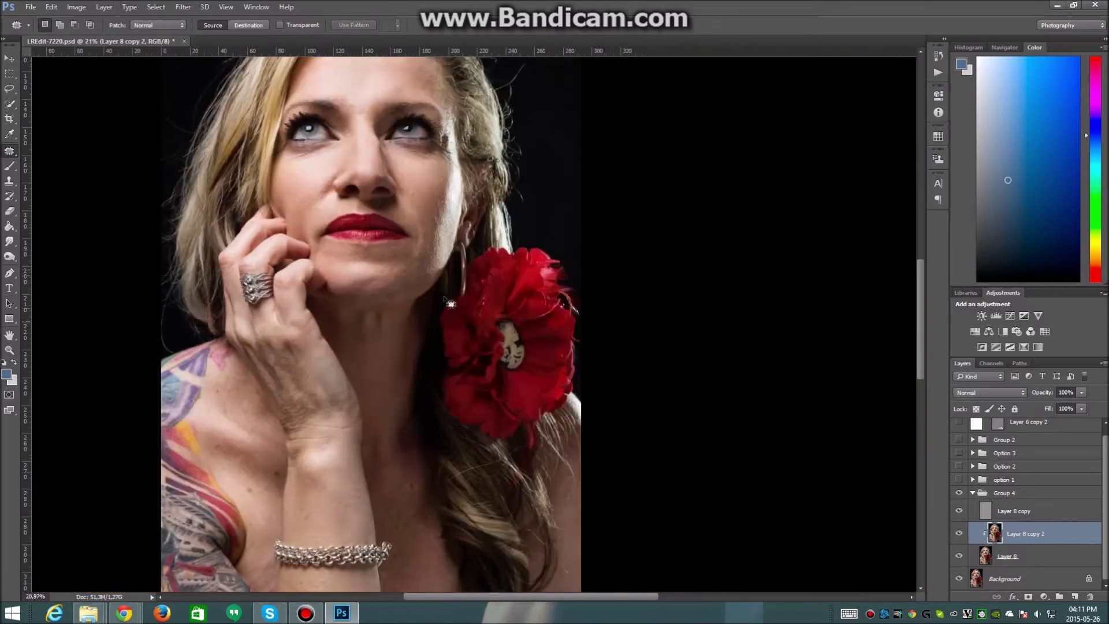
{"action": "left_click", "coordinate": [958, 533]}
{"action": "left_click", "coordinate": [958, 533]}
{"action": "left_click", "coordinate": [958, 533]}
{"action": "scroll", "coordinate": [355, 294], "scroll_direction": "up", "scroll_amount": 3}
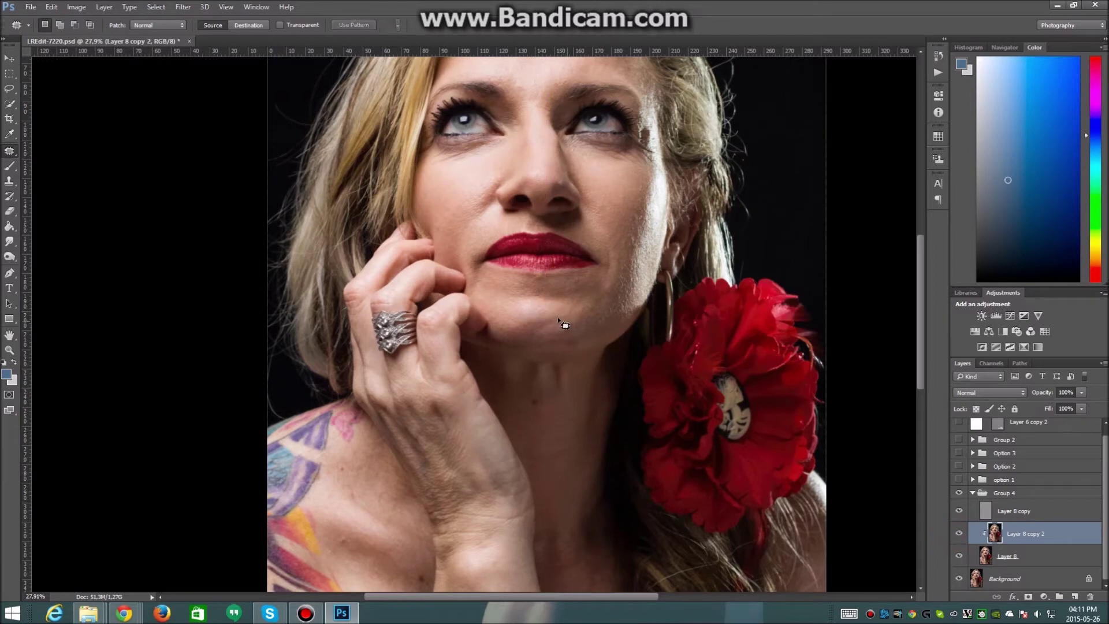
{"action": "left_click", "coordinate": [960, 532]}
{"action": "left_click", "coordinate": [960, 532]}
{"action": "left_click", "coordinate": [960, 533]}
{"action": "left_click", "coordinate": [959, 532]}
{"action": "left_click", "coordinate": [960, 533]}
{"action": "left_click", "coordinate": [960, 533]}
{"action": "scroll", "coordinate": [456, 393], "scroll_direction": "down", "scroll_amount": 4}
{"action": "scroll", "coordinate": [455, 392], "scroll_direction": "up", "scroll_amount": 1}
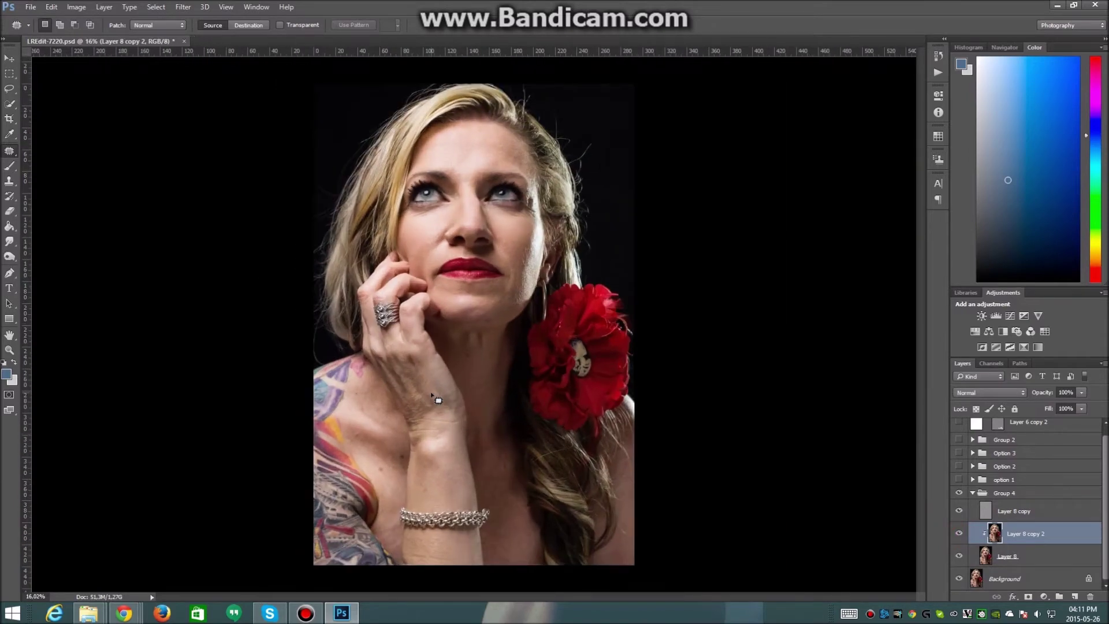
{"action": "left_click", "coordinate": [960, 534]}
{"action": "left_click", "coordinate": [960, 534]}
{"action": "left_click", "coordinate": [960, 534]}
{"action": "left_click", "coordinate": [960, 533]}
{"action": "left_click", "coordinate": [960, 533]}
{"action": "left_click", "coordinate": [960, 534]}
{"action": "left_click", "coordinate": [960, 533]}
{"action": "left_click", "coordinate": [960, 533]}
Patch the dark makeup mark beside the outer corner of the flower-side eye with nearby bright skin tone.
{"action": "scroll", "coordinate": [466, 191], "scroll_direction": "up", "scroll_amount": 5}
{"action": "mouse_move", "coordinate": [604, 200]}
{"action": "left_mouse_down"}
{"action": "mouse_move", "coordinate": [601, 218]}
{"action": "mouse_move", "coordinate": [622, 236]}
{"action": "mouse_move", "coordinate": [612, 208]}
{"action": "mouse_move", "coordinate": [603, 233]}
{"action": "mouse_move", "coordinate": [614, 237]}
{"action": "left_mouse_up"}
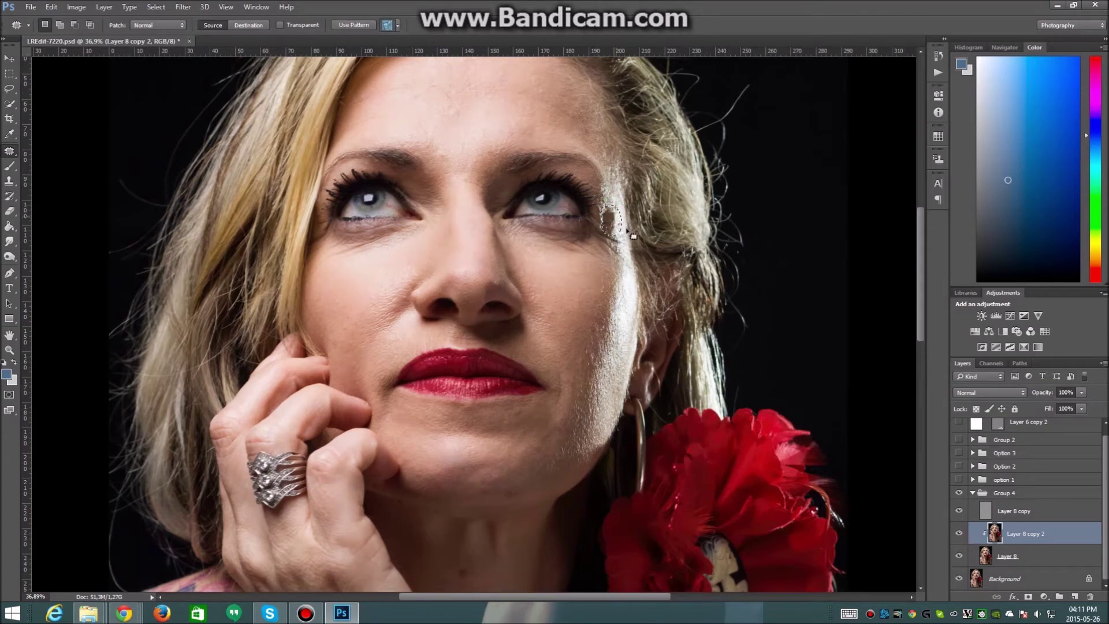
{"action": "scroll", "coordinate": [515, 205], "scroll_direction": "up", "scroll_amount": 2}
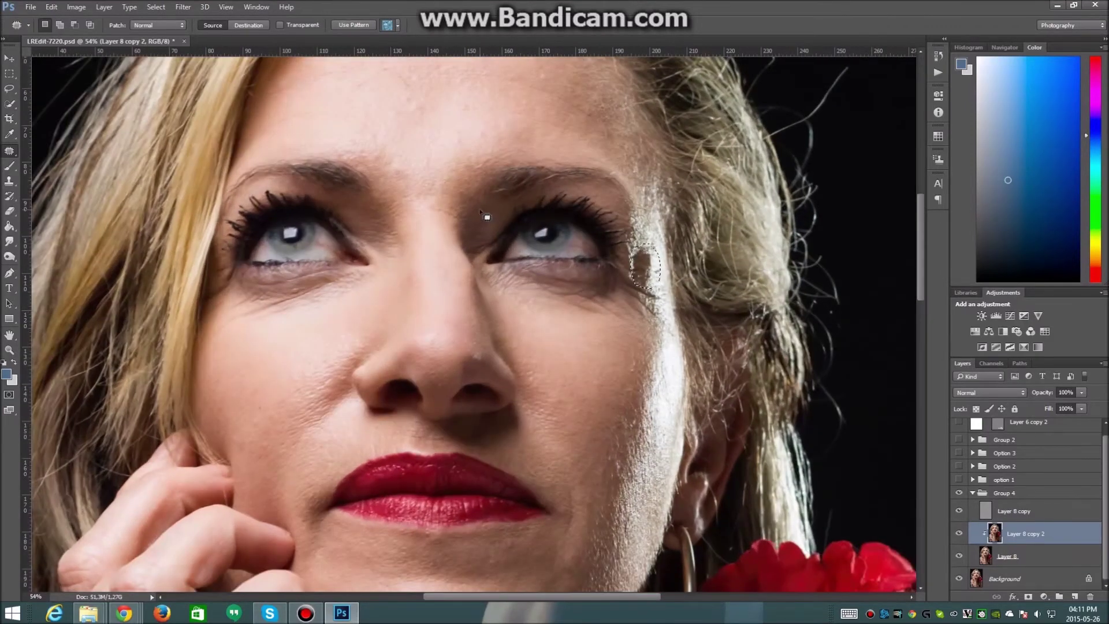
{"action": "left_click_drag", "start_coordinate": [647, 266], "coordinate": [651, 227]}
{"action": "left_click", "coordinate": [656, 307]}
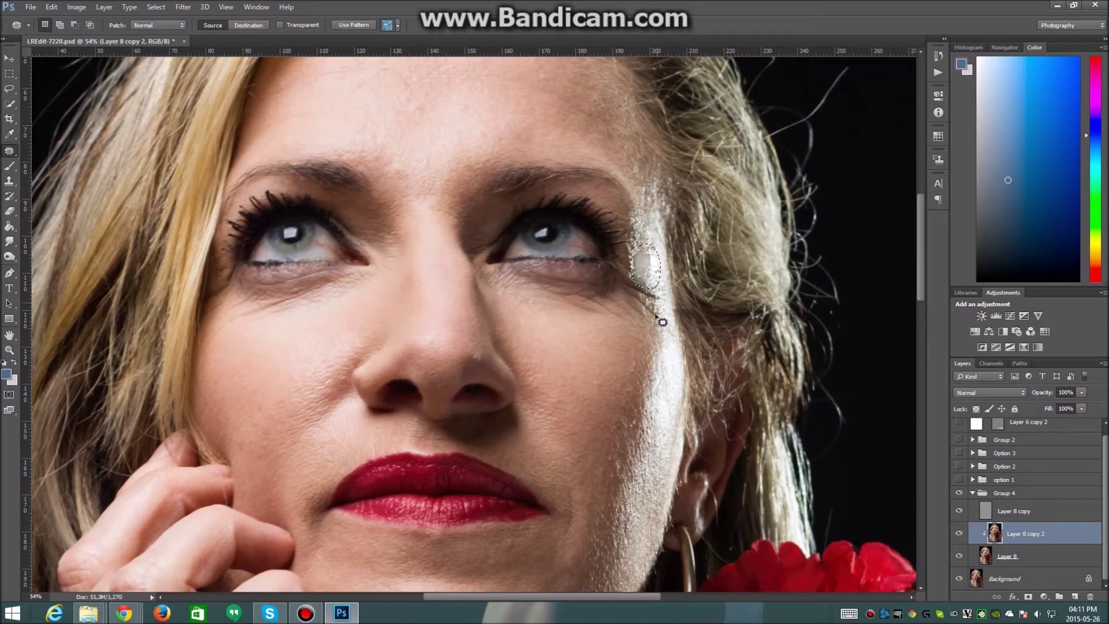
{"action": "mouse_move", "coordinate": [636, 253]}
{"action": "left_mouse_down"}
{"action": "mouse_move", "coordinate": [633, 272]}
{"action": "mouse_move", "coordinate": [647, 239]}
{"action": "mouse_move", "coordinate": [649, 287]}
{"action": "mouse_move", "coordinate": [653, 271]}
{"action": "left_mouse_up"}
{"action": "left_click", "coordinate": [647, 240]}
{"action": "left_click_drag", "start_coordinate": [651, 277], "coordinate": [663, 294]}
{"action": "left_click", "coordinate": [662, 299]}
Check the Layer 8 copy texture layer hidden and shown, and patch its texture beside the outer corner of the flower-side eye.
{"action": "left_click", "coordinate": [997, 512]}
{"action": "left_click", "coordinate": [959, 511]}
{"action": "left_click", "coordinate": [959, 512]}
{"action": "left_click", "coordinate": [959, 511]}
{"action": "left_click", "coordinate": [959, 512]}
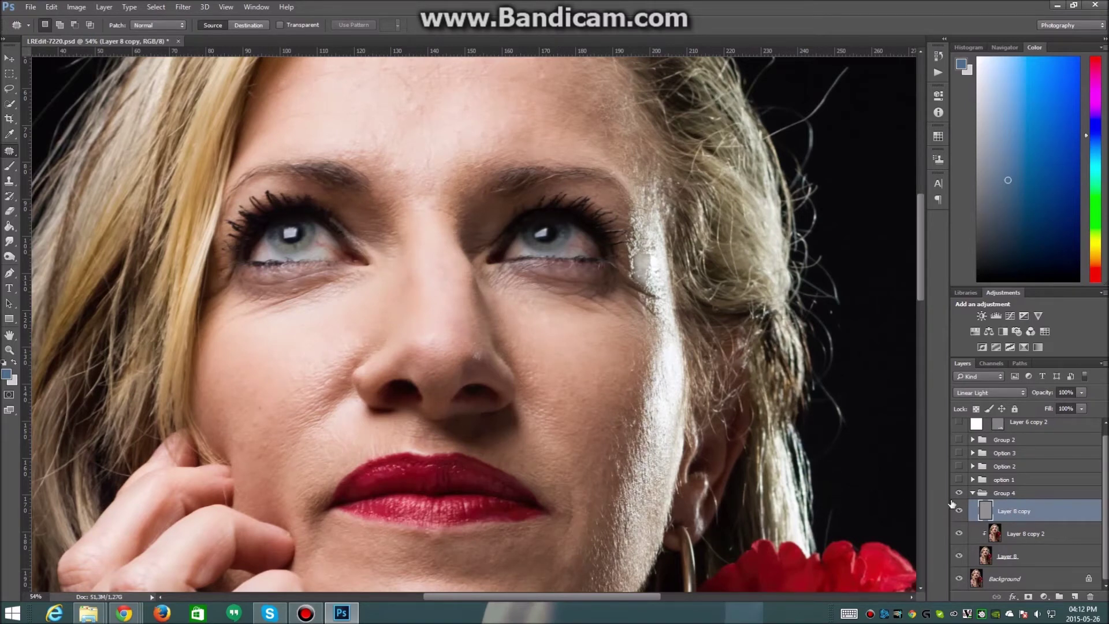
{"action": "mouse_move", "coordinate": [644, 252]}
{"action": "left_mouse_down"}
{"action": "mouse_move", "coordinate": [638, 272]}
{"action": "mouse_move", "coordinate": [651, 234]}
{"action": "mouse_move", "coordinate": [640, 282]}
{"action": "mouse_move", "coordinate": [649, 248]}
{"action": "mouse_move", "coordinate": [656, 268]}
{"action": "mouse_move", "coordinate": [662, 250]}
{"action": "left_mouse_up"}
{"action": "left_click", "coordinate": [651, 227]}
{"action": "left_click", "coordinate": [662, 250]}
{"action": "left_click_drag", "start_coordinate": [653, 243], "coordinate": [654, 243]}
{"action": "mouse_move", "coordinate": [653, 250]}
{"action": "left_mouse_down"}
{"action": "mouse_move", "coordinate": [653, 269]}
{"action": "mouse_move", "coordinate": [637, 265]}
{"action": "mouse_move", "coordinate": [648, 276]}
{"action": "left_mouse_up"}
{"action": "left_click", "coordinate": [653, 267]}
{"action": "left_click", "coordinate": [649, 278]}
Compare the whole portrait with Group 4 hidden and shown to judge the complete frequency separation retouch.
{"action": "key", "text": "ctrl+0"}
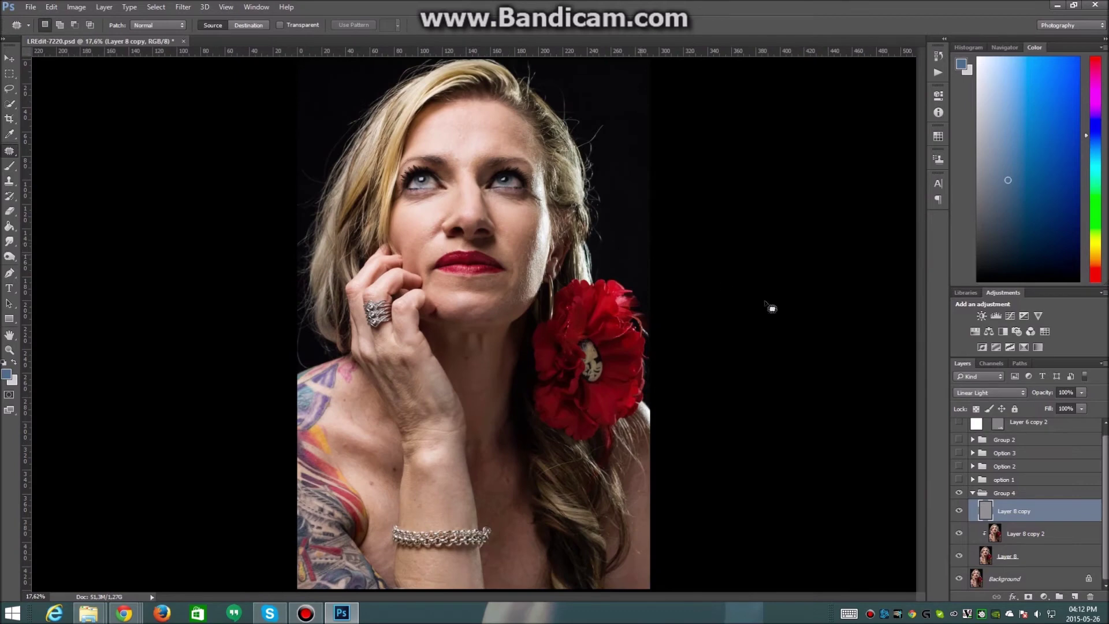
{"action": "left_click", "coordinate": [958, 493]}
{"action": "left_click", "coordinate": [956, 495]}
{"action": "left_click", "coordinate": [956, 494]}
{"action": "left_click", "coordinate": [955, 494]}
{"action": "left_click", "coordinate": [955, 495]}
{"action": "left_click", "coordinate": [954, 495]}
{"action": "left_click", "coordinate": [953, 494]}
{"action": "left_click", "coordinate": [953, 495]}
{"action": "left_click", "coordinate": [952, 495]}
{"action": "left_click", "coordinate": [951, 495]}
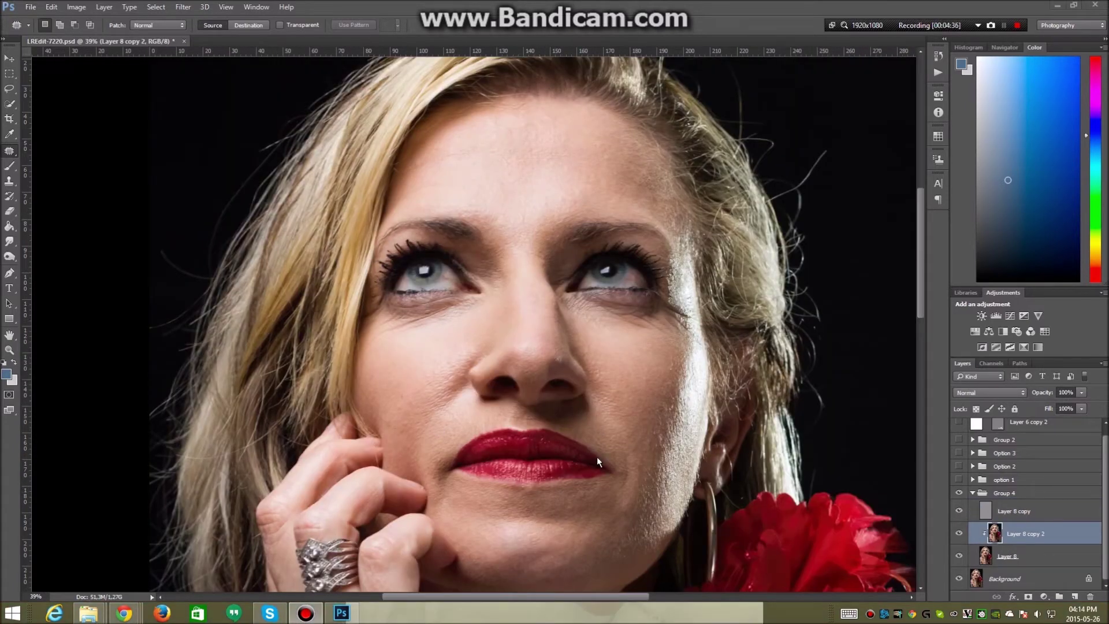
Compare the enlarged face with Layer 8 copy 2 hidden and shown to review the tone corrections.
{"action": "left_click", "coordinate": [959, 533]}
{"action": "left_click", "coordinate": [959, 535]}
{"action": "left_click", "coordinate": [958, 535]}
{"action": "left_click", "coordinate": [959, 535]}
{"action": "left_click", "coordinate": [959, 535]}
{"action": "left_click", "coordinate": [958, 534]}
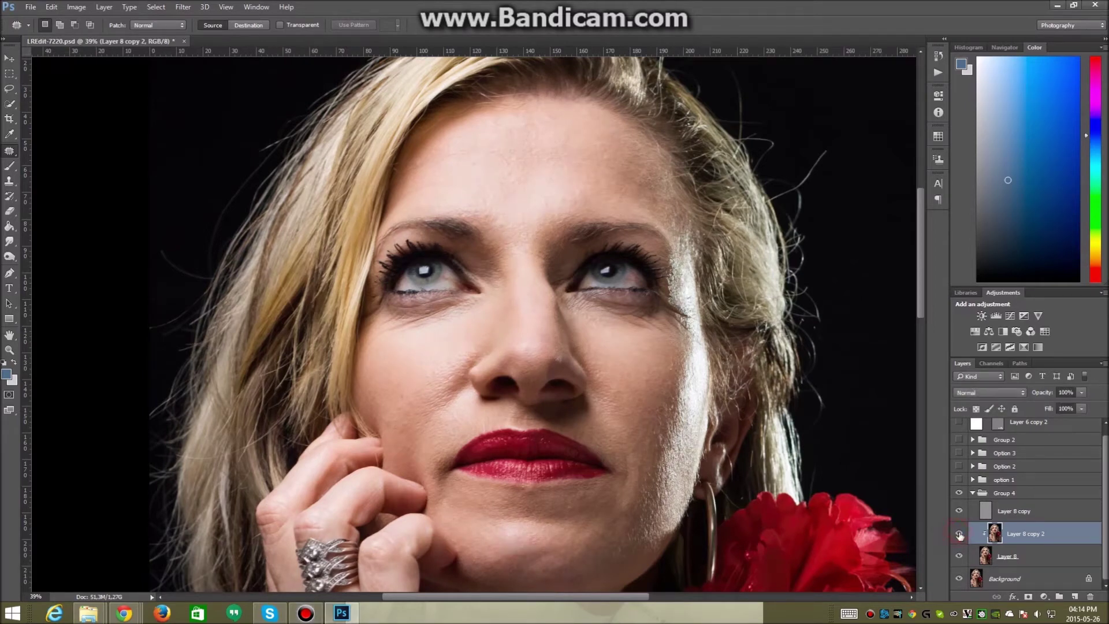
{"action": "left_click", "coordinate": [958, 534]}
{"action": "left_click", "coordinate": [959, 535]}
{"action": "left_click", "coordinate": [959, 534]}
{"action": "left_click", "coordinate": [959, 534]}
Select Layer 8 copy and hide and show it to examine the texture it adds to the blurred tones.
{"action": "left_click", "coordinate": [1012, 511]}
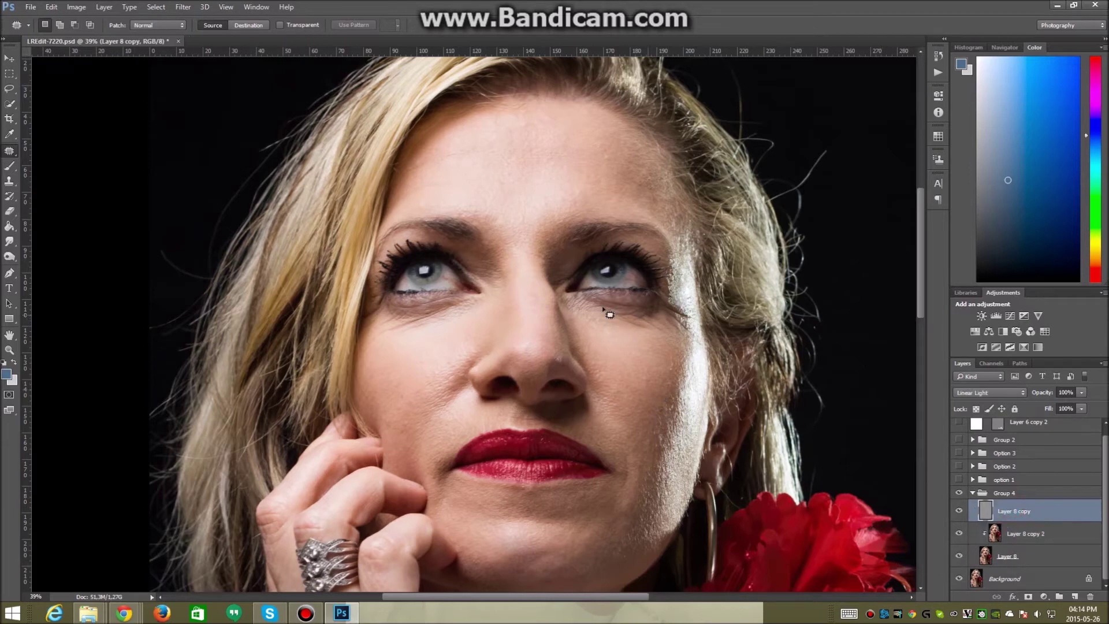
{"action": "left_click", "coordinate": [960, 512]}
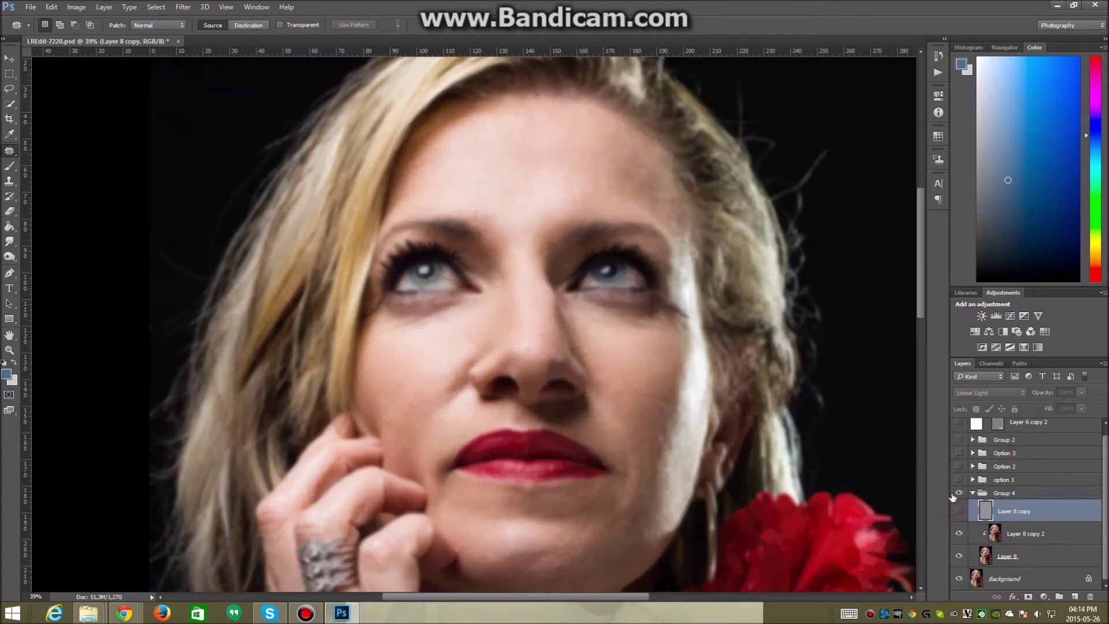
{"action": "left_click", "coordinate": [960, 512]}
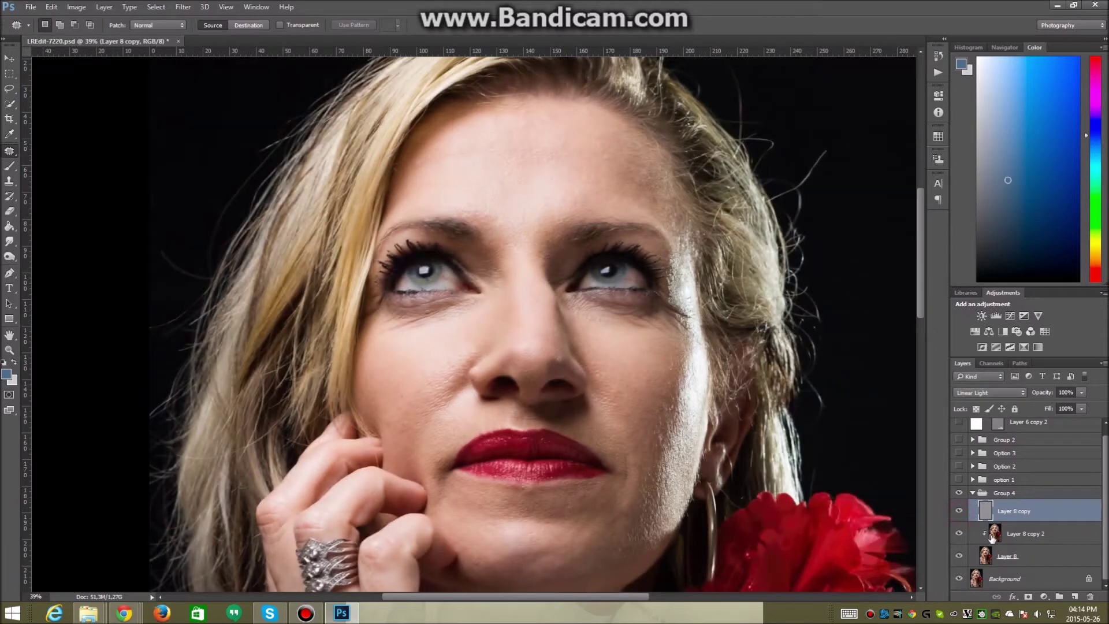
Select Layer 8 copy 2 and patch the dark line below the flower-side eye's outer corner with cheek skin.
{"action": "left_click", "coordinate": [994, 536]}
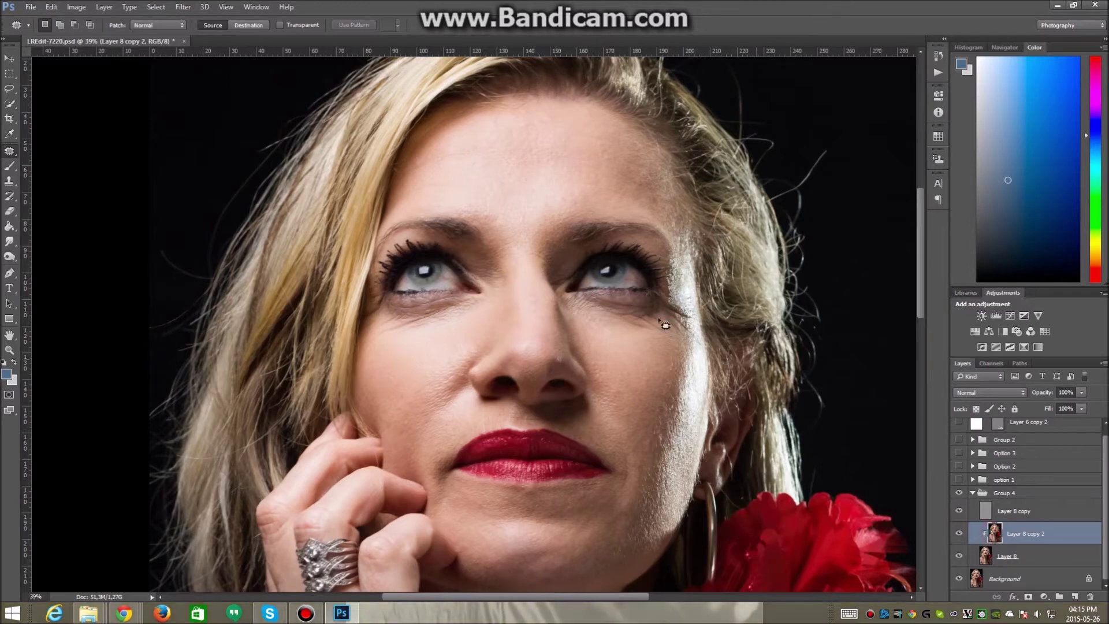
{"action": "mouse_move", "coordinate": [645, 317]}
{"action": "left_mouse_down"}
{"action": "mouse_move", "coordinate": [614, 317]}
{"action": "mouse_move", "coordinate": [664, 331]}
{"action": "mouse_move", "coordinate": [651, 327]}
{"action": "mouse_move", "coordinate": [642, 340]}
{"action": "mouse_move", "coordinate": [668, 317]}
{"action": "mouse_move", "coordinate": [656, 339]}
{"action": "mouse_move", "coordinate": [674, 349]}
{"action": "mouse_move", "coordinate": [686, 312]}
{"action": "mouse_move", "coordinate": [670, 297]}
{"action": "mouse_move", "coordinate": [692, 330]}
{"action": "mouse_move", "coordinate": [684, 310]}
{"action": "mouse_move", "coordinate": [686, 350]}
{"action": "mouse_move", "coordinate": [695, 341]}
{"action": "mouse_move", "coordinate": [674, 322]}
{"action": "mouse_move", "coordinate": [688, 347]}
{"action": "left_mouse_up"}
{"action": "left_click", "coordinate": [688, 341]}
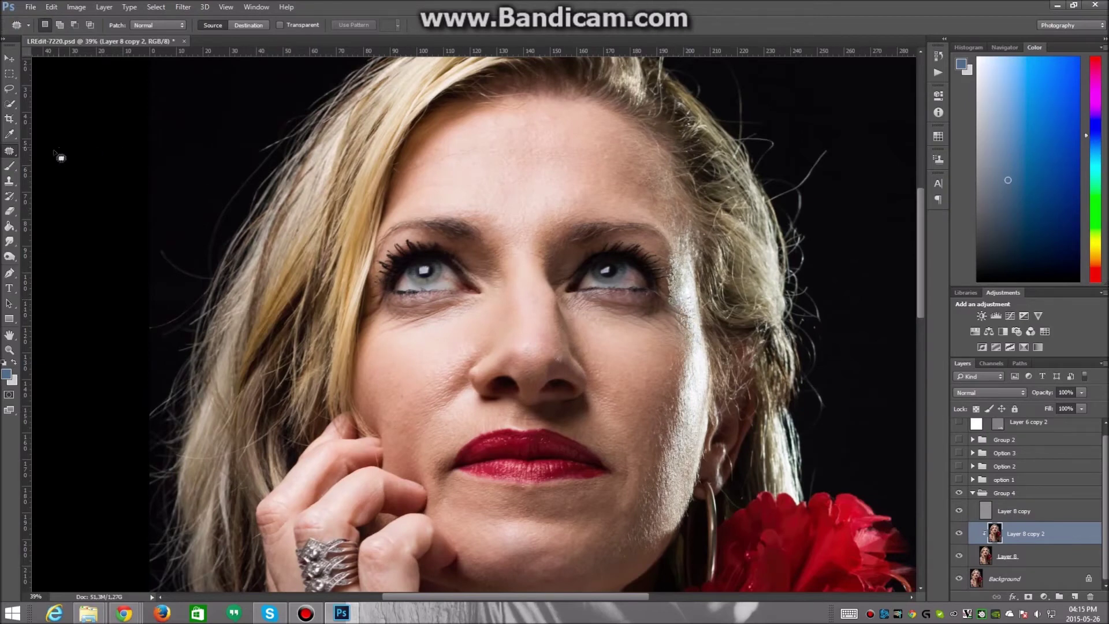
Try to smooth the skin under the hand-side eye with an enlarged Spot Healing Brush, and undo the strokes.
{"action": "right_click", "coordinate": [9, 149]}
{"action": "left_click", "coordinate": [77, 149]}
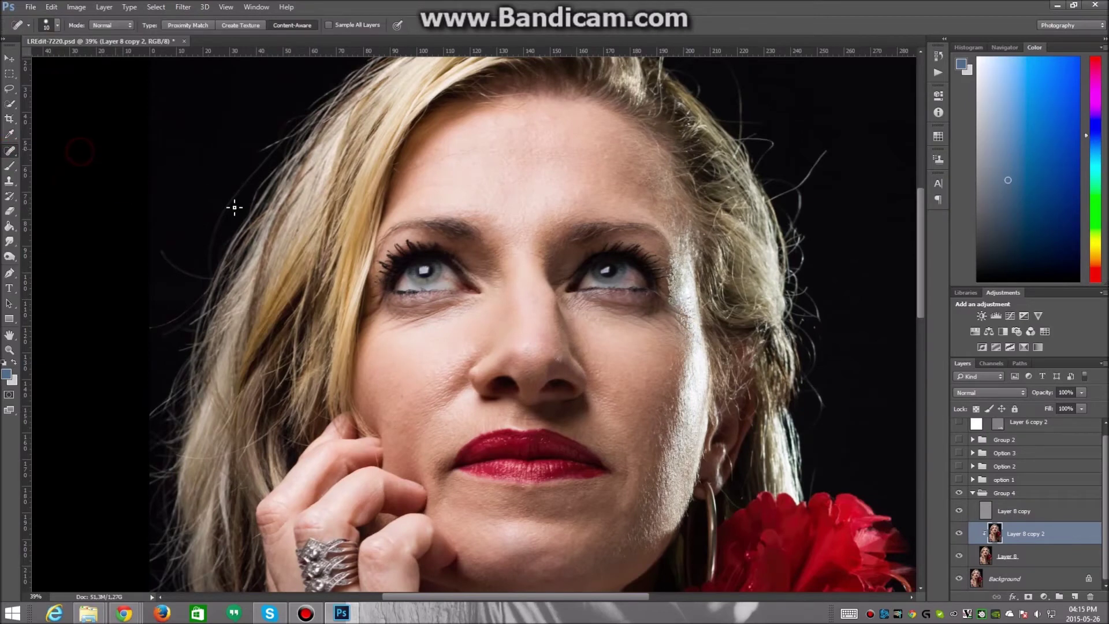
{"action": "key", "text": "bracketright"}
{"action": "key", "text": "bracketright"}
{"action": "key", "text": "bracketright"}
{"action": "key", "text": "bracketright"}
{"action": "key", "text": "bracketright"}
{"action": "key", "text": "bracketright"}
{"action": "left_click_drag", "start_coordinate": [389, 328], "coordinate": [456, 325]}
{"action": "key", "text": "bracketleft"}
{"action": "mouse_move", "coordinate": [389, 316]}
{"action": "left_mouse_down"}
{"action": "mouse_move", "coordinate": [446, 316]}
{"action": "mouse_move", "coordinate": [460, 331]}
{"action": "left_mouse_up"}
{"action": "key", "text": "ctrl+alt+z"}
{"action": "key", "text": "ctrl+alt+z"}
Try the Healing Brush on the hand-side cheek using skin sampled below the eye, and undo the stroke.
{"action": "right_click", "coordinate": [10, 150]}
{"action": "left_click", "coordinate": [58, 160]}
{"action": "left_click", "coordinate": [403, 340], "text": "alt"}
{"action": "mouse_move", "coordinate": [452, 365]}
{"action": "left_mouse_down"}
{"action": "mouse_move", "coordinate": [439, 365]}
{"action": "mouse_move", "coordinate": [465, 359]}
{"action": "left_mouse_up"}
{"action": "key", "text": "ctrl+z"}
{"action": "key", "text": "ctrl+z"}
{"action": "key", "text": "ctrl+z"}
{"action": "key", "text": "ctrl+z"}
{"action": "key", "text": "ctrl+z"}
Return to the Patch tool and patch the skin under the hand-side eye with neighbouring cheek tone.
{"action": "left_click_drag", "start_coordinate": [12, 157], "coordinate": [70, 173]}
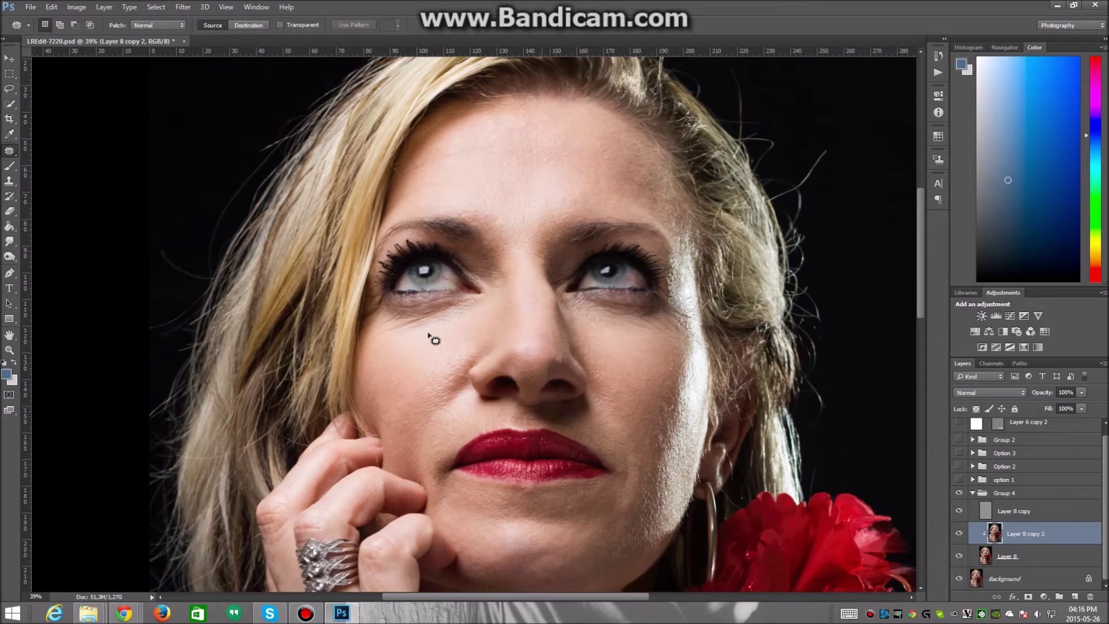
{"action": "mouse_move", "coordinate": [412, 321]}
{"action": "left_mouse_down"}
{"action": "mouse_move", "coordinate": [374, 339]}
{"action": "mouse_move", "coordinate": [404, 332]}
{"action": "left_mouse_up"}
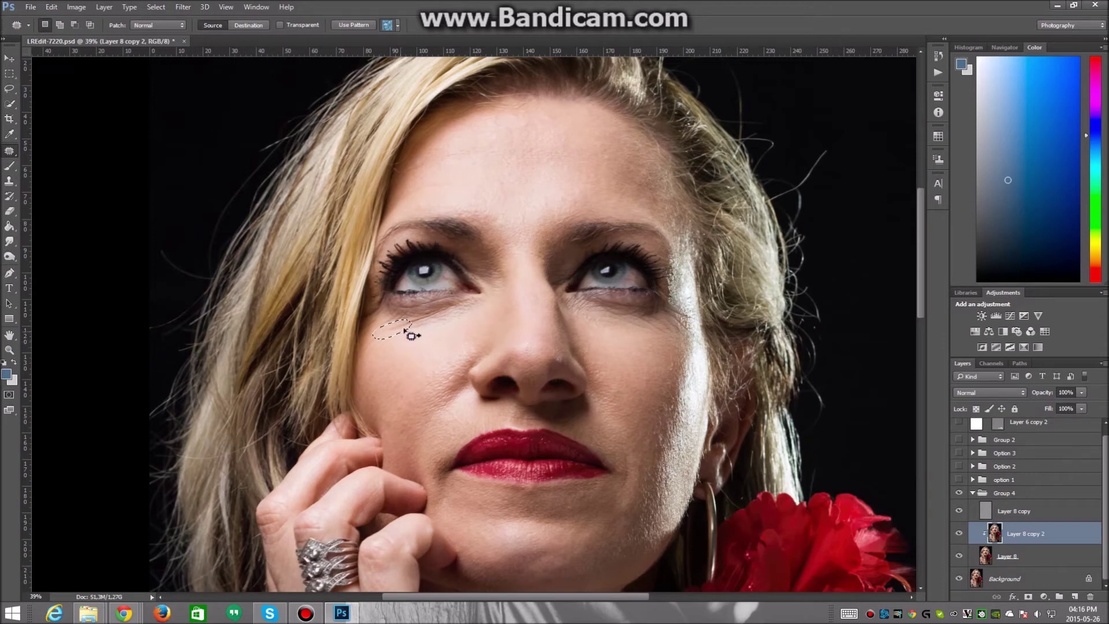
{"action": "left_click", "coordinate": [431, 331]}
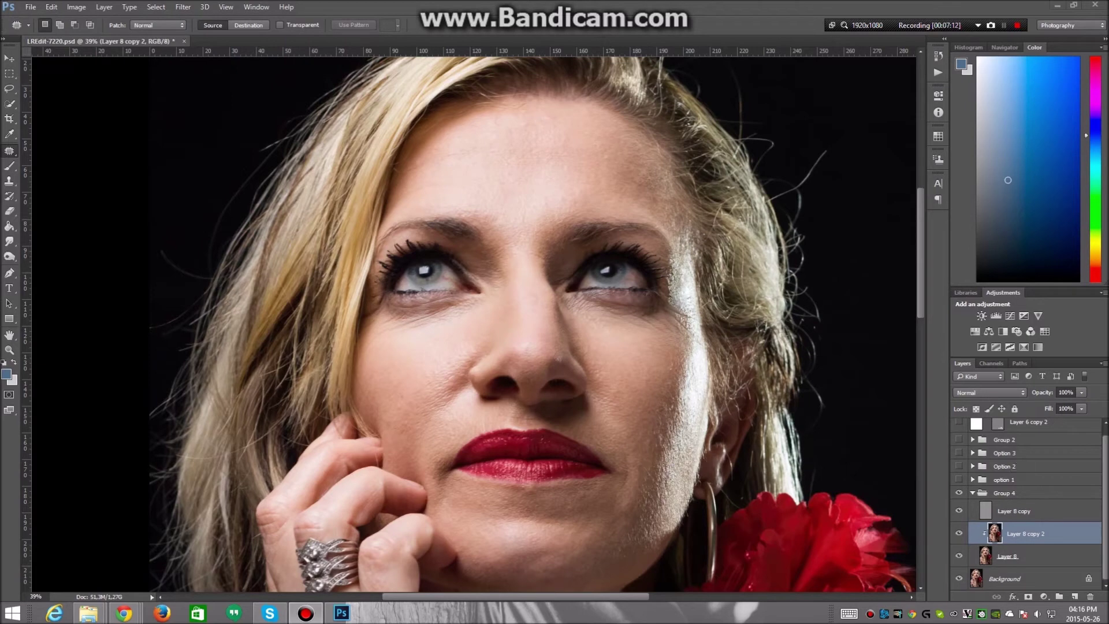
Compare the face with Layer 8 copy 2 hidden and shown at a reduced magnification to review the eye-area patches.
{"action": "scroll", "coordinate": [342, 248], "scroll_direction": "down", "scroll_amount": 2}
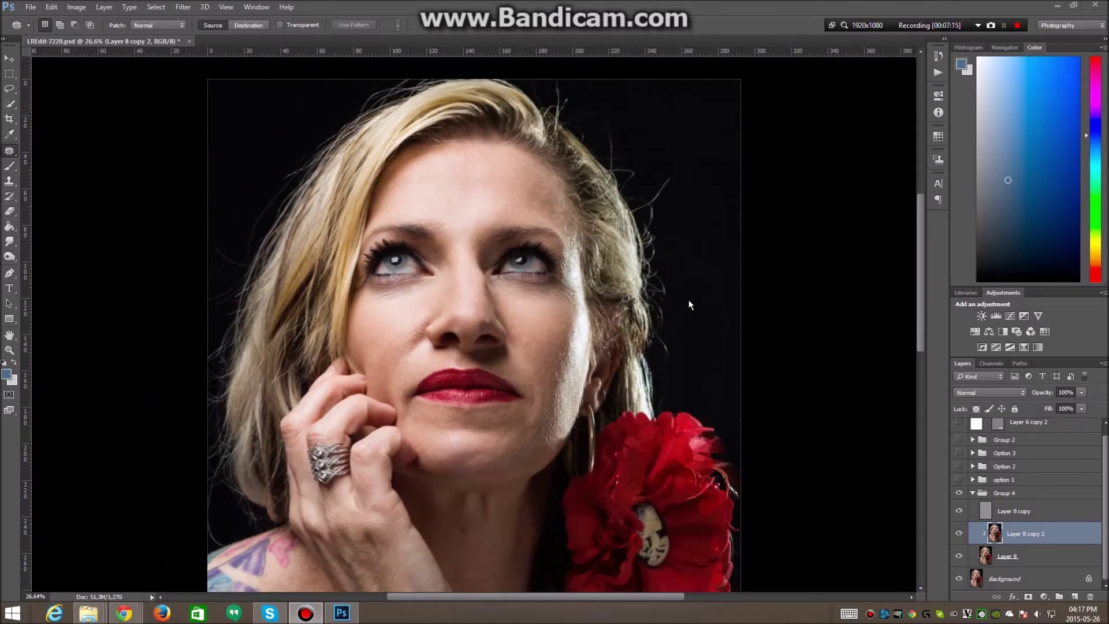
{"action": "left_click", "coordinate": [959, 536]}
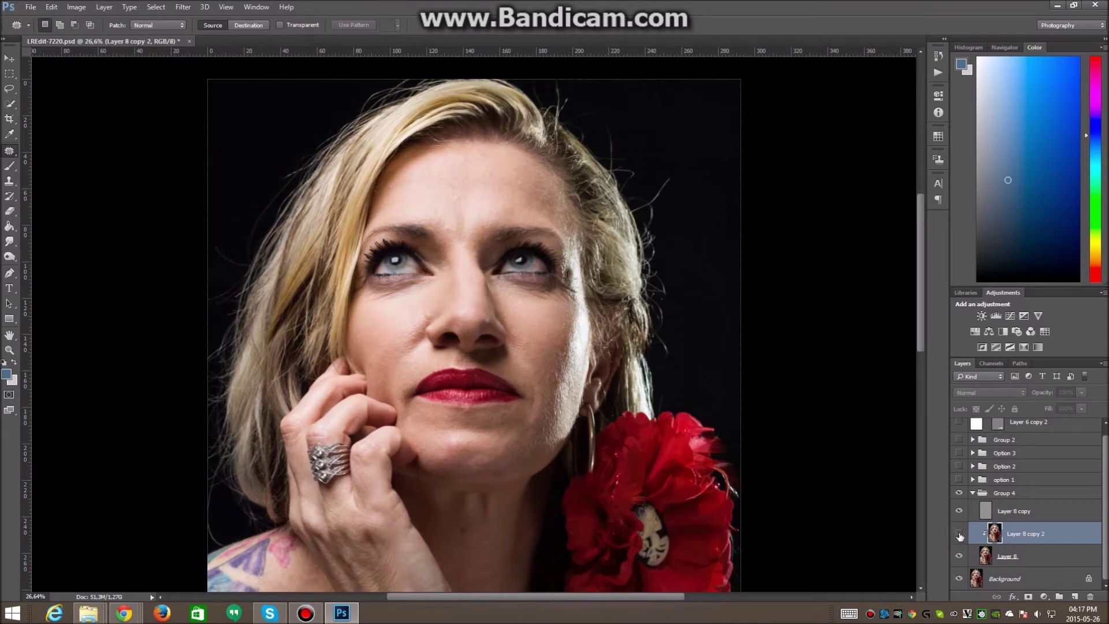
{"action": "left_click", "coordinate": [960, 534]}
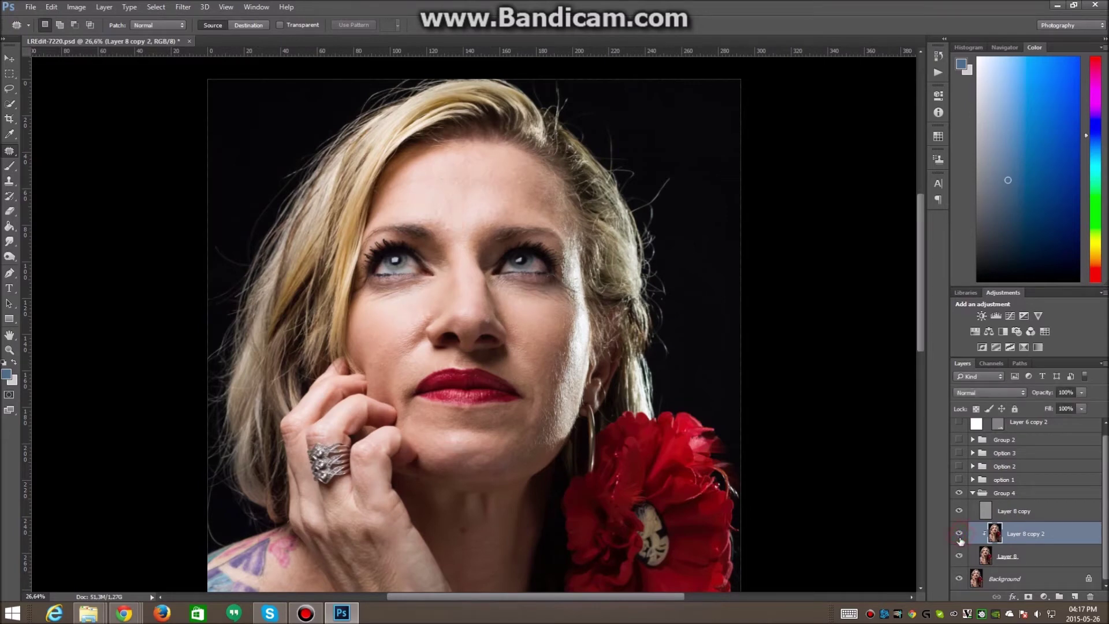
{"action": "left_click", "coordinate": [960, 535]}
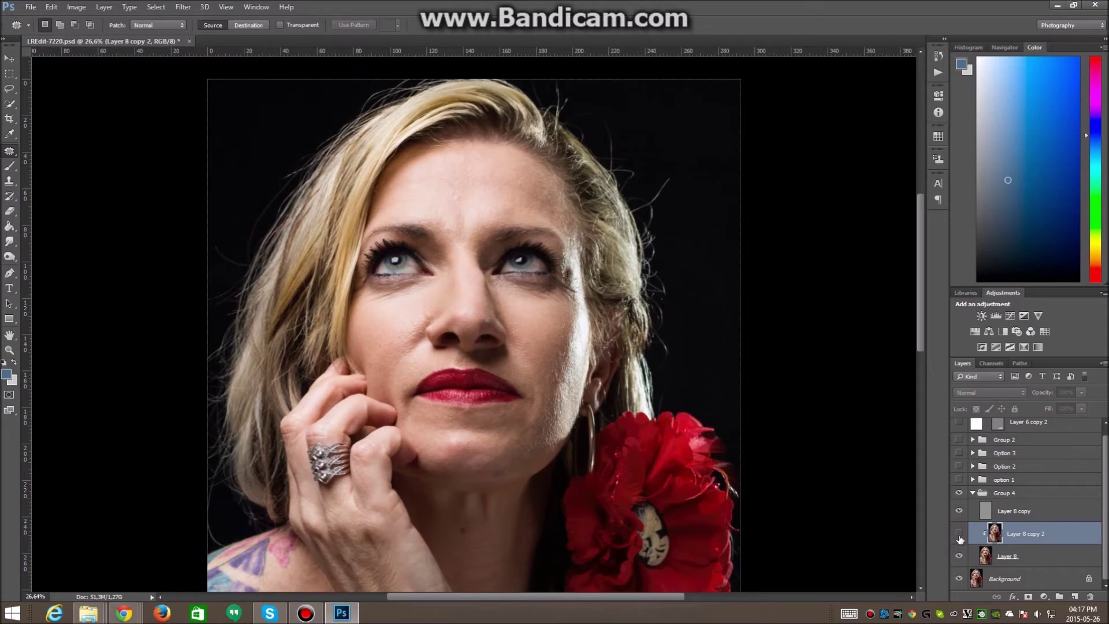
{"action": "left_click", "coordinate": [960, 535]}
{"action": "left_click", "coordinate": [960, 535]}
{"action": "left_click", "coordinate": [960, 535]}
{"action": "left_click", "coordinate": [959, 535]}
{"action": "left_click", "coordinate": [960, 535]}
{"action": "left_click", "coordinate": [960, 535]}
{"action": "left_click", "coordinate": [960, 535]}
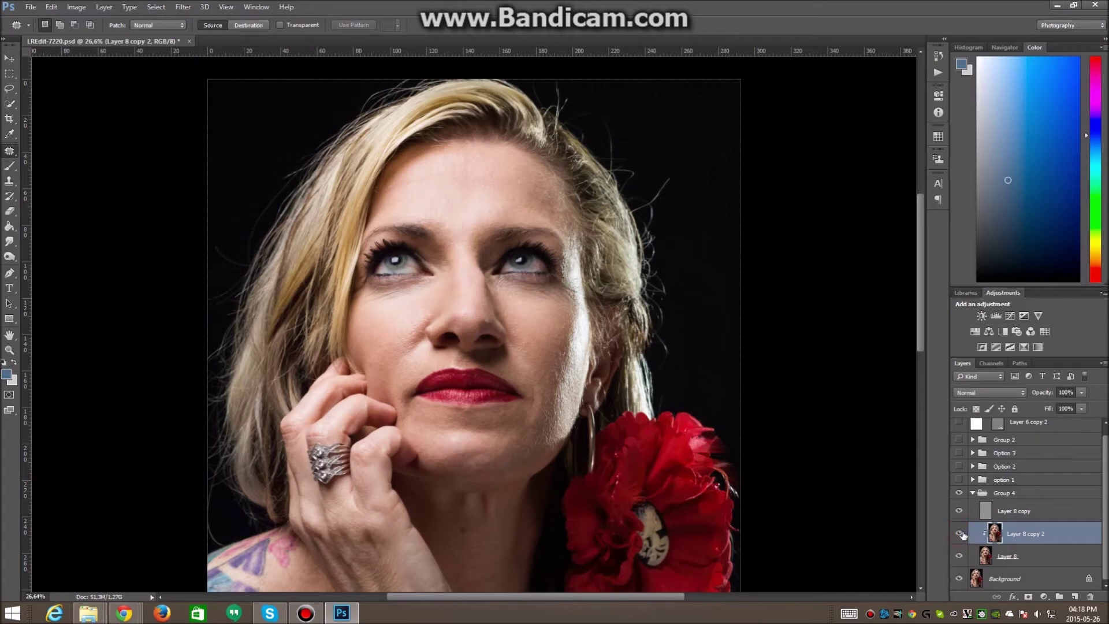
Patch the skin tone at the outer corner of the flower-side eye, and select the Layer 8 copy texture layer.
{"action": "left_click_drag", "start_coordinate": [551, 279], "coordinate": [569, 297]}
{"action": "left_click", "coordinate": [561, 290]}
{"action": "left_click", "coordinate": [570, 297]}
{"action": "left_click", "coordinate": [994, 518]}
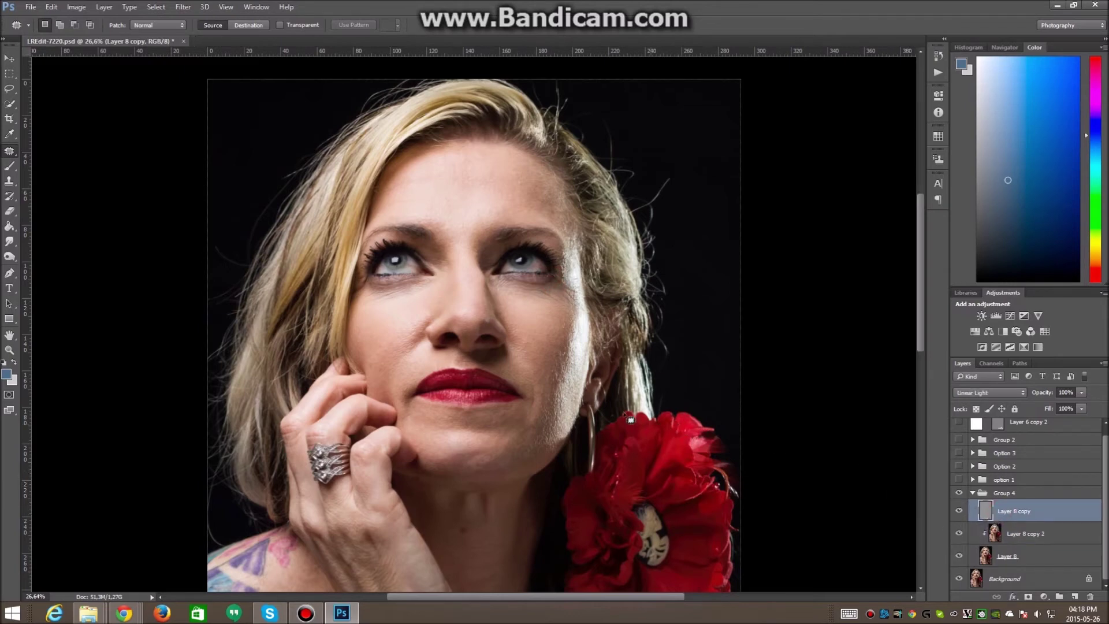
Patch the rough skin texture at the outer corner of the flower-side eye on Layer 8 copy with smoother nearby skin.
{"action": "scroll", "coordinate": [508, 305], "scroll_direction": "up", "scroll_amount": 2}
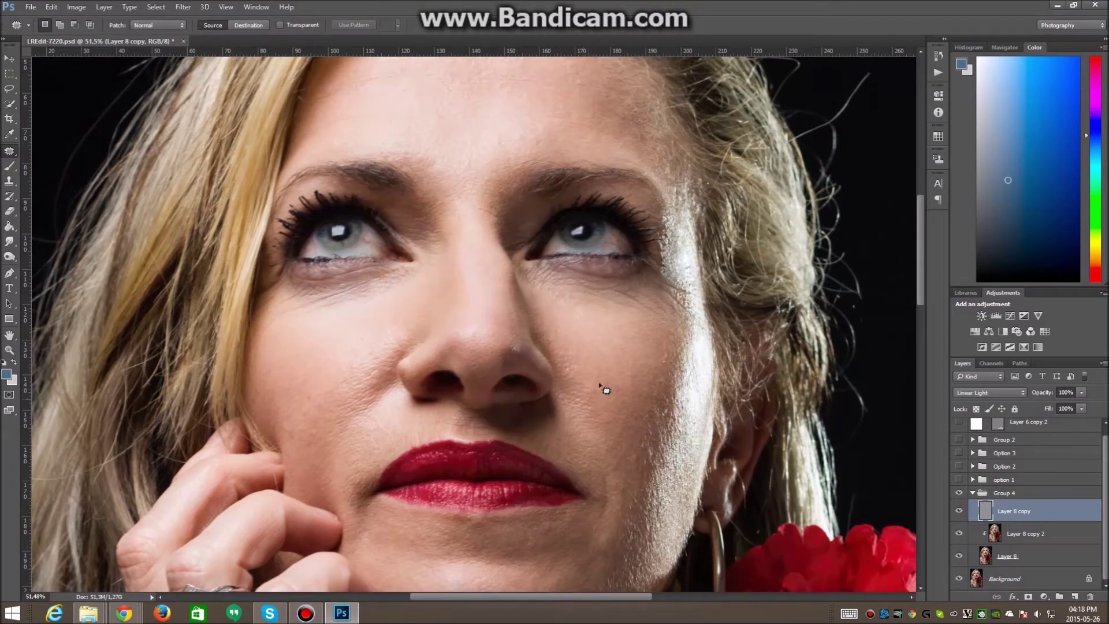
{"action": "left_click", "coordinate": [639, 296]}
{"action": "mouse_move", "coordinate": [642, 310]}
{"action": "left_mouse_down"}
{"action": "mouse_move", "coordinate": [632, 315]}
{"action": "mouse_move", "coordinate": [631, 297]}
{"action": "mouse_move", "coordinate": [649, 311]}
{"action": "mouse_move", "coordinate": [642, 327]}
{"action": "mouse_move", "coordinate": [623, 294]}
{"action": "mouse_move", "coordinate": [631, 322]}
{"action": "mouse_move", "coordinate": [641, 300]}
{"action": "mouse_move", "coordinate": [674, 315]}
{"action": "left_mouse_up"}
{"action": "left_click", "coordinate": [635, 312]}
{"action": "left_click", "coordinate": [642, 328]}
{"action": "mouse_move", "coordinate": [657, 310]}
{"action": "left_mouse_down"}
{"action": "mouse_move", "coordinate": [654, 324]}
{"action": "mouse_move", "coordinate": [674, 307]}
{"action": "mouse_move", "coordinate": [665, 331]}
{"action": "mouse_move", "coordinate": [684, 302]}
{"action": "mouse_move", "coordinate": [653, 297]}
{"action": "mouse_move", "coordinate": [680, 341]}
{"action": "left_mouse_up"}
{"action": "left_click", "coordinate": [671, 325]}
{"action": "left_click", "coordinate": [666, 331]}
{"action": "left_click", "coordinate": [643, 309]}
Patch the fine lines below the middle and outer part of the flower-side eye with neighbouring cheek texture.
{"action": "left_click", "coordinate": [596, 293]}
{"action": "left_click", "coordinate": [612, 317]}
{"action": "left_click", "coordinate": [578, 277]}
{"action": "left_click", "coordinate": [571, 294]}
{"action": "left_click", "coordinate": [602, 317]}
{"action": "mouse_move", "coordinate": [673, 276]}
{"action": "left_mouse_down"}
{"action": "mouse_move", "coordinate": [664, 275]}
{"action": "mouse_move", "coordinate": [685, 303]}
{"action": "mouse_move", "coordinate": [675, 310]}
{"action": "mouse_move", "coordinate": [674, 292]}
{"action": "left_mouse_up"}
{"action": "left_click", "coordinate": [658, 307]}
{"action": "left_click_drag", "start_coordinate": [663, 288], "coordinate": [665, 306]}
{"action": "left_click", "coordinate": [659, 266]}
Patch the texture beneath the inner corner of the flower-side eye, beside the nose, with cheek texture.
{"action": "left_click", "coordinate": [570, 287]}
{"action": "mouse_move", "coordinate": [553, 271]}
{"action": "left_mouse_down"}
{"action": "mouse_move", "coordinate": [548, 285]}
{"action": "mouse_move", "coordinate": [552, 273]}
{"action": "left_mouse_up"}
{"action": "left_click_drag", "start_coordinate": [540, 280], "coordinate": [553, 302]}
{"action": "left_click", "coordinate": [561, 315]}
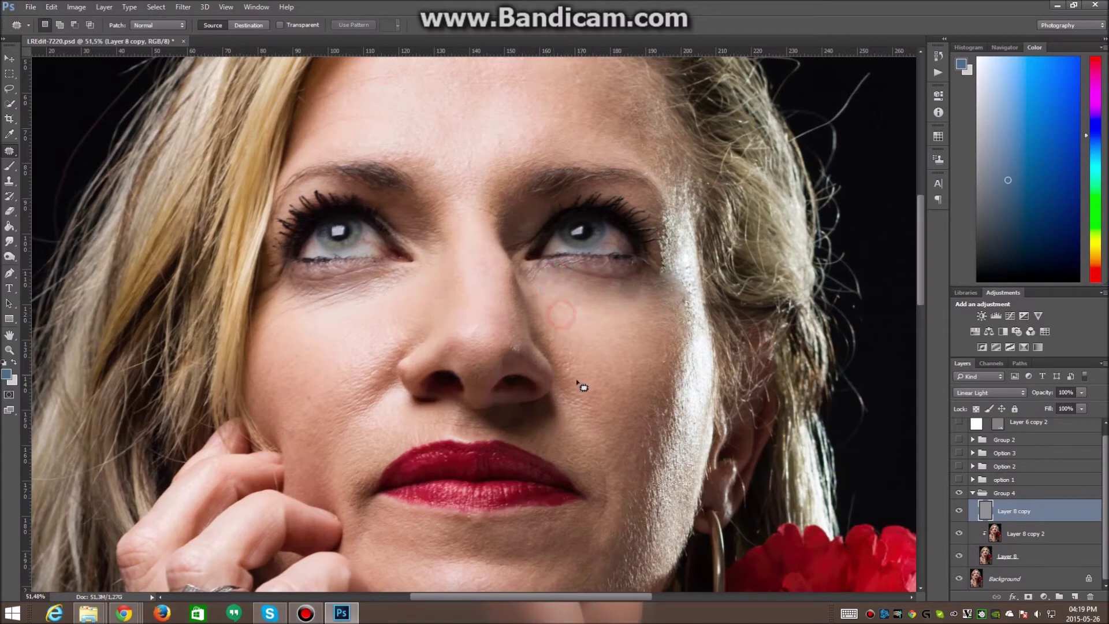
Compare the face with the Layer 8 copy texture layer hidden and shown.
{"action": "left_click", "coordinate": [959, 511]}
{"action": "left_click", "coordinate": [959, 512]}
{"action": "left_click", "coordinate": [960, 512]}
{"action": "left_click", "coordinate": [960, 512]}
{"action": "left_click", "coordinate": [960, 513]}
{"action": "left_click", "coordinate": [960, 513]}
{"action": "left_click", "coordinate": [961, 513]}
{"action": "left_click", "coordinate": [960, 514]}
{"action": "left_click", "coordinate": [961, 514]}
Step back through the history to before the texture patches and forward again to compare the skin under the flower-side eye.
{"action": "key", "text": "ctrl+alt+z"}
{"action": "key", "text": "ctrl+alt+z"}
{"action": "key", "text": "ctrl+alt+z"}
{"action": "key", "text": "ctrl+alt+z"}
{"action": "key", "text": "ctrl+alt+z"}
{"action": "key", "text": "ctrl+alt+z"}
{"action": "key", "text": "ctrl+alt+z"}
{"action": "key", "text": "ctrl+alt+z"}
{"action": "key", "text": "ctrl+alt+z"}
{"action": "key", "text": "ctrl+alt+z"}
{"action": "key", "text": "ctrl+alt+z"}
{"action": "key", "text": "ctrl+alt+z"}
{"action": "key", "text": "ctrl+alt+z"}
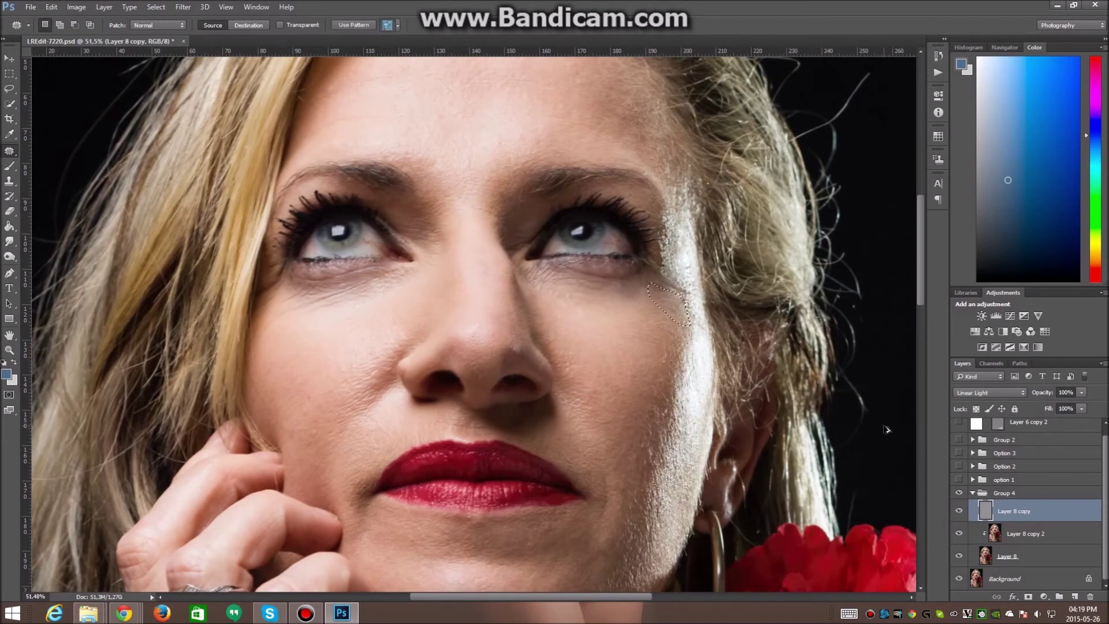
{"action": "key", "text": "ctrl+alt+z"}
{"action": "key", "text": "ctrl+alt+z"}
{"action": "key", "text": "ctrl+alt+z"}
{"action": "key", "text": "ctrl+alt+z"}
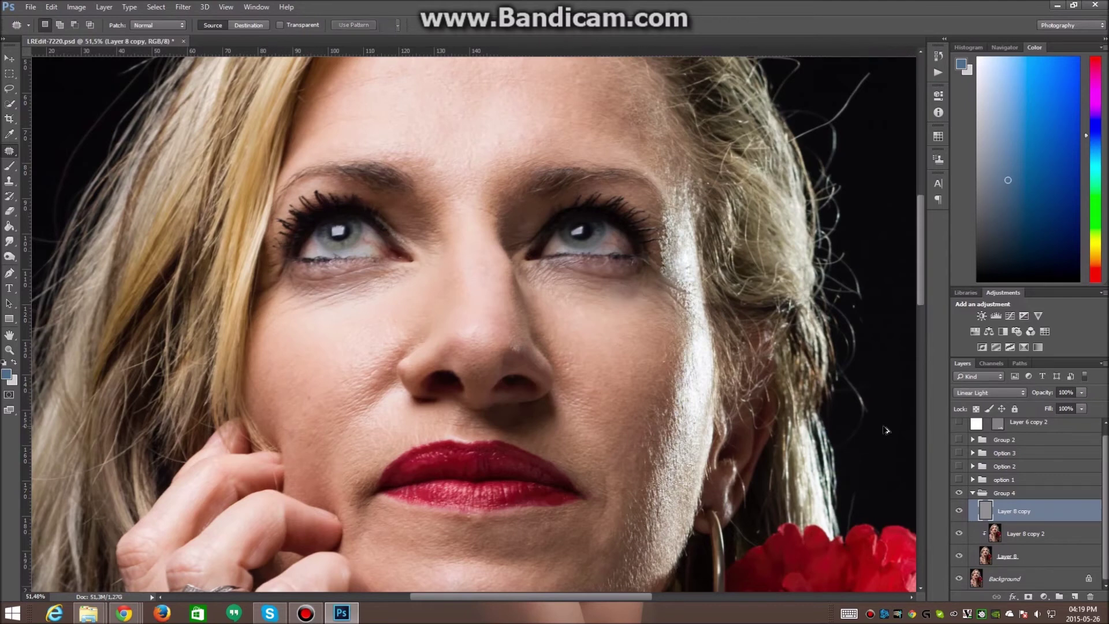
{"action": "key", "text": "ctrl+alt+z"}
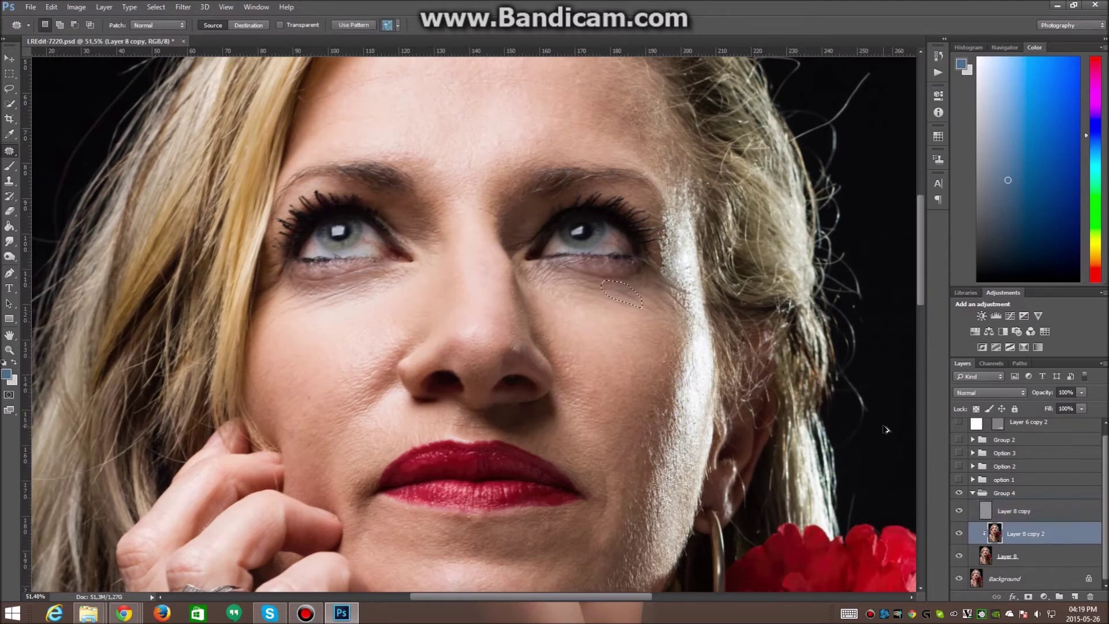
{"action": "key", "text": "ctrl+alt+z"}
{"action": "key", "text": "ctrl+alt+z"}
{"action": "key", "text": "ctrl+alt+z"}
{"action": "key", "text": "ctrl+alt+z"}
{"action": "key", "text": "ctrl+alt+z"}
{"action": "key", "text": "ctrl+alt+z"}
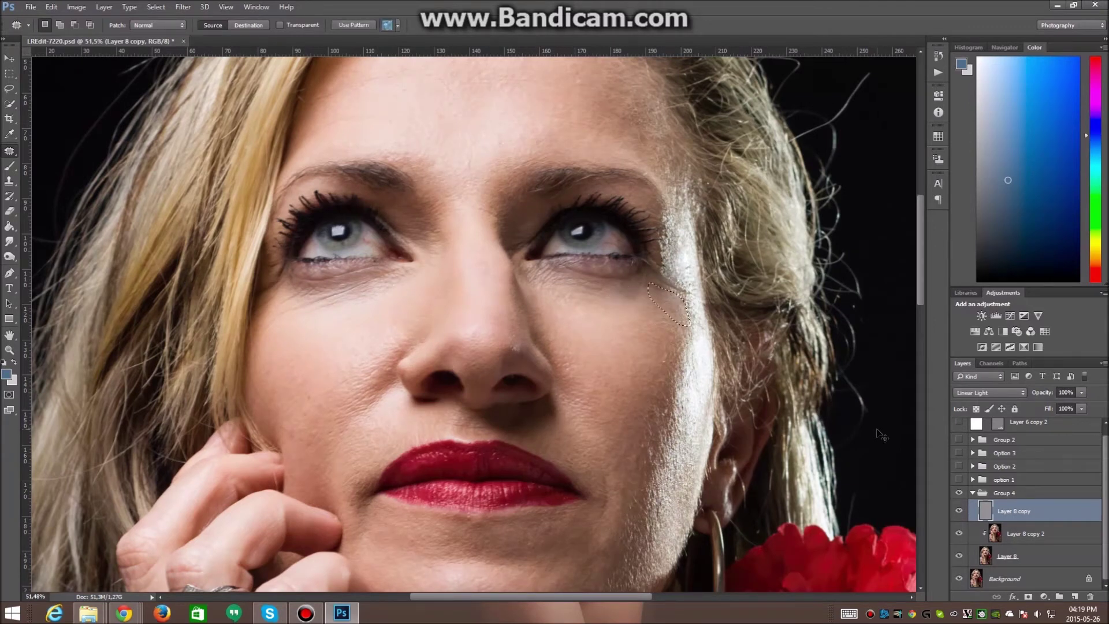
{"action": "key", "text": "ctrl+alt+z"}
{"action": "key", "text": "ctrl+alt+z"}
{"action": "key", "text": "ctrl+alt+z"}
{"action": "key", "text": "ctrl+alt+z"}
{"action": "key", "text": "ctrl+alt+z"}
{"action": "key", "text": "ctrl+alt+z"}
{"action": "key", "text": "ctrl+alt+z"}
{"action": "key", "text": "ctrl+alt+z"}
{"action": "key", "text": "ctrl+alt+z"}
{"action": "key", "text": "ctrl+alt+z"}
{"action": "key", "text": "ctrl+alt+z"}
{"action": "key", "text": "ctrl+alt+z"}
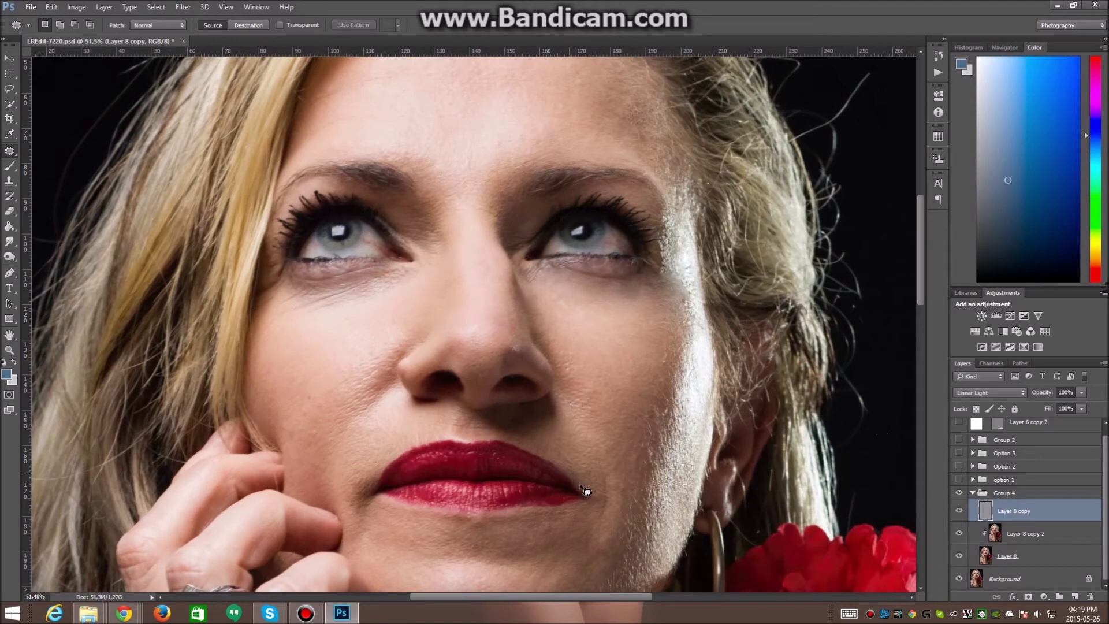
Try to patch the skin under the flower-side eye with coarse texture from the lower cheek, and undo the patch.
{"action": "mouse_move", "coordinate": [595, 283]}
{"action": "left_mouse_down"}
{"action": "mouse_move", "coordinate": [594, 311]}
{"action": "mouse_move", "coordinate": [612, 309]}
{"action": "mouse_move", "coordinate": [599, 302]}
{"action": "mouse_move", "coordinate": [643, 429]}
{"action": "mouse_move", "coordinate": [673, 461]}
{"action": "left_mouse_up"}
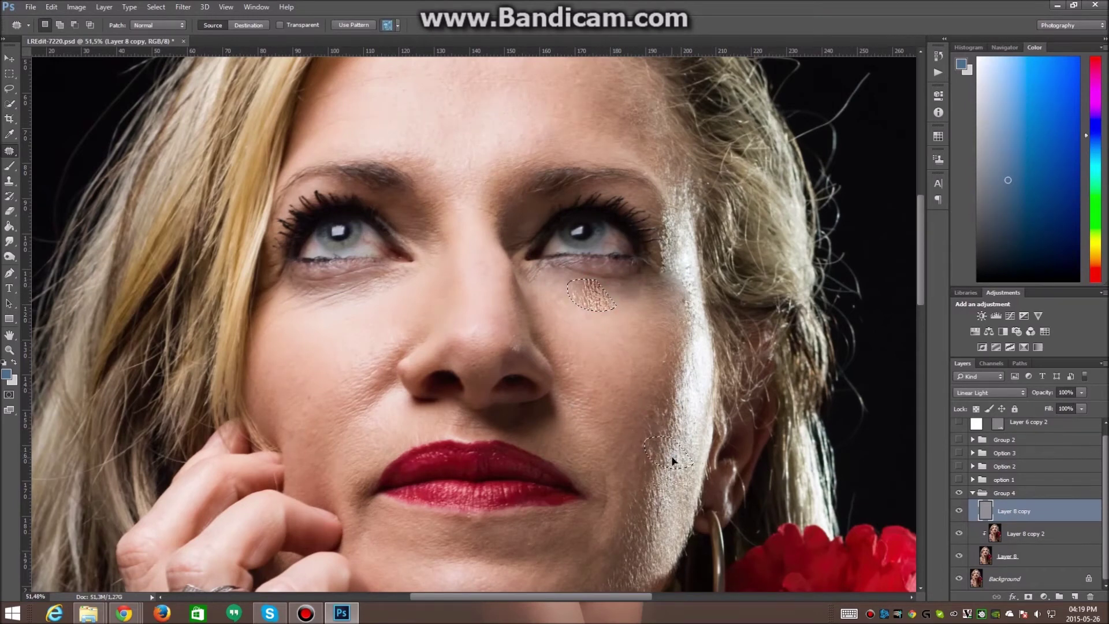
{"action": "left_click", "coordinate": [614, 317]}
{"action": "key", "text": "ctrl+alt+z"}
{"action": "key", "text": "ctrl+alt+z"}
{"action": "left_click", "coordinate": [609, 330]}
Patch the creases under the middle and inner part of the hand-side eye with smoother cheek texture.
{"action": "mouse_move", "coordinate": [344, 299]}
{"action": "left_mouse_down"}
{"action": "mouse_move", "coordinate": [309, 320]}
{"action": "mouse_move", "coordinate": [345, 306]}
{"action": "left_mouse_up"}
{"action": "left_click_drag", "start_coordinate": [327, 309], "coordinate": [342, 329]}
{"action": "left_click", "coordinate": [376, 291]}
{"action": "mouse_move", "coordinate": [381, 298]}
{"action": "left_mouse_down"}
{"action": "mouse_move", "coordinate": [371, 305]}
{"action": "mouse_move", "coordinate": [391, 317]}
{"action": "mouse_move", "coordinate": [391, 279]}
{"action": "mouse_move", "coordinate": [385, 292]}
{"action": "mouse_move", "coordinate": [403, 308]}
{"action": "left_mouse_up"}
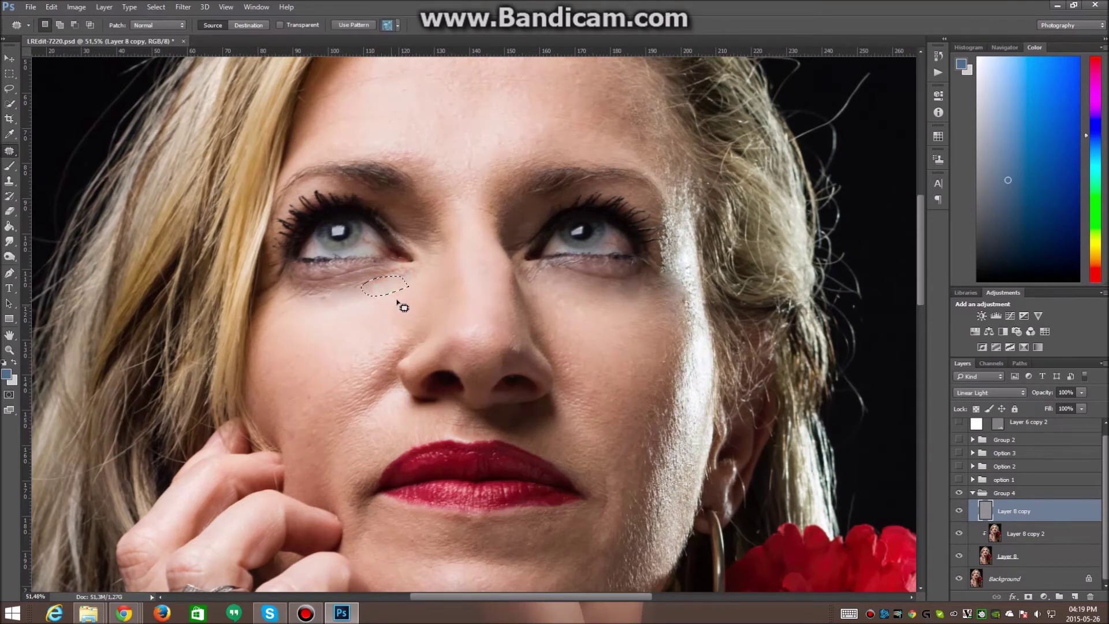
{"action": "left_click", "coordinate": [392, 312]}
Patch the remaining lines below the inner corner of the hand-side eye with texture from just beneath them.
{"action": "left_click_drag", "start_coordinate": [366, 281], "coordinate": [366, 286]}
{"action": "mouse_move", "coordinate": [355, 282]}
{"action": "left_mouse_down"}
{"action": "mouse_move", "coordinate": [315, 296]}
{"action": "mouse_move", "coordinate": [367, 284]}
{"action": "mouse_move", "coordinate": [319, 313]}
{"action": "mouse_move", "coordinate": [361, 302]}
{"action": "left_mouse_up"}
{"action": "left_click", "coordinate": [386, 302]}
{"action": "left_click", "coordinate": [374, 290]}
{"action": "mouse_move", "coordinate": [387, 270]}
{"action": "left_mouse_down"}
{"action": "mouse_move", "coordinate": [364, 299]}
{"action": "mouse_move", "coordinate": [372, 282]}
{"action": "mouse_move", "coordinate": [368, 293]}
{"action": "mouse_move", "coordinate": [394, 287]}
{"action": "mouse_move", "coordinate": [389, 283]}
{"action": "left_mouse_up"}
{"action": "left_click", "coordinate": [389, 285]}
{"action": "left_click", "coordinate": [366, 293]}
{"action": "left_click", "coordinate": [383, 292]}
Patch the texture below the outer corner and middle of the hand-side eye with neighbouring cheek skin.
{"action": "left_click_drag", "start_coordinate": [313, 287], "coordinate": [324, 291]}
{"action": "mouse_move", "coordinate": [304, 297]}
{"action": "left_mouse_down"}
{"action": "mouse_move", "coordinate": [300, 303]}
{"action": "mouse_move", "coordinate": [286, 311]}
{"action": "mouse_move", "coordinate": [294, 326]}
{"action": "mouse_move", "coordinate": [264, 323]}
{"action": "mouse_move", "coordinate": [292, 329]}
{"action": "left_mouse_up"}
{"action": "left_click", "coordinate": [292, 301]}
{"action": "left_click", "coordinate": [312, 322]}
{"action": "mouse_move", "coordinate": [354, 306]}
{"action": "left_mouse_down"}
{"action": "mouse_move", "coordinate": [342, 312]}
{"action": "mouse_move", "coordinate": [369, 320]}
{"action": "left_mouse_up"}
{"action": "left_click", "coordinate": [376, 322]}
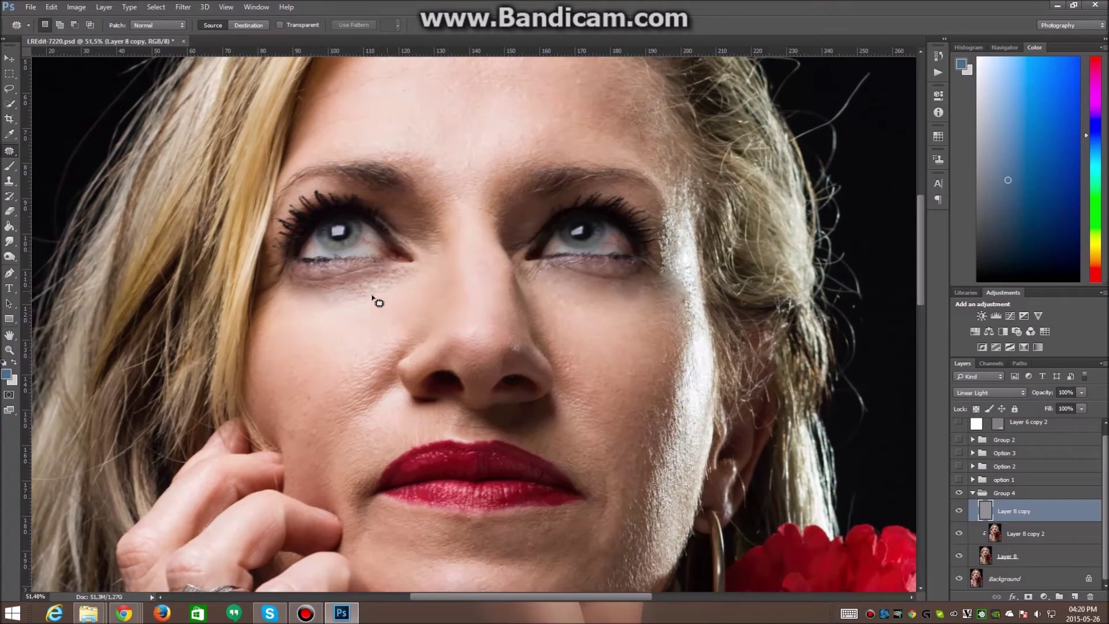
Refine the crease between the hand-side eye and the nose with further small texture patches.
{"action": "mouse_move", "coordinate": [366, 286]}
{"action": "left_mouse_down"}
{"action": "mouse_move", "coordinate": [373, 309]}
{"action": "mouse_move", "coordinate": [364, 289]}
{"action": "mouse_move", "coordinate": [396, 283]}
{"action": "mouse_move", "coordinate": [392, 302]}
{"action": "left_mouse_up"}
{"action": "left_click", "coordinate": [374, 310]}
{"action": "left_click", "coordinate": [393, 302]}
{"action": "mouse_move", "coordinate": [376, 289]}
{"action": "left_mouse_down"}
{"action": "mouse_move", "coordinate": [368, 297]}
{"action": "mouse_move", "coordinate": [375, 290]}
{"action": "left_mouse_up"}
{"action": "left_click_drag", "start_coordinate": [369, 295], "coordinate": [378, 308]}
{"action": "left_click", "coordinate": [379, 308]}
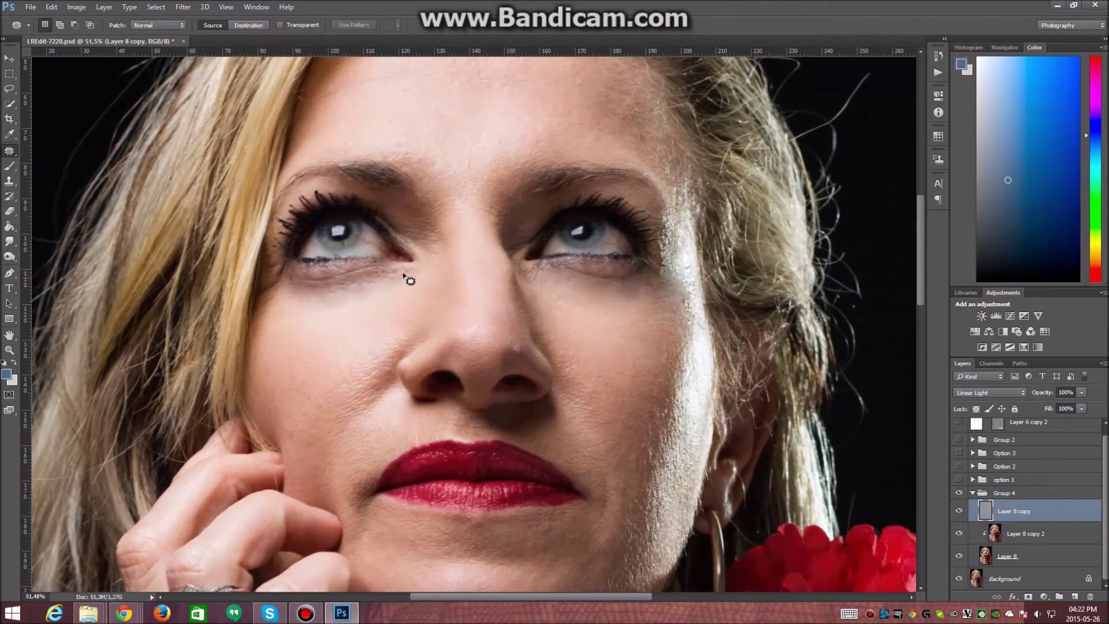
Patch the last fine lines running from the inner corner along the lower edge of the hand-side eye bag.
{"action": "mouse_move", "coordinate": [404, 276]}
{"action": "left_mouse_down"}
{"action": "mouse_move", "coordinate": [373, 275]}
{"action": "mouse_move", "coordinate": [397, 284]}
{"action": "left_mouse_up"}
{"action": "left_click", "coordinate": [372, 287]}
{"action": "mouse_move", "coordinate": [347, 289]}
{"action": "left_mouse_down"}
{"action": "mouse_move", "coordinate": [339, 299]}
{"action": "mouse_move", "coordinate": [411, 285]}
{"action": "left_mouse_up"}
{"action": "left_click", "coordinate": [375, 285]}
{"action": "mouse_move", "coordinate": [333, 303]}
{"action": "left_mouse_down"}
{"action": "mouse_move", "coordinate": [353, 308]}
{"action": "mouse_move", "coordinate": [337, 306]}
{"action": "left_mouse_up"}
{"action": "left_click", "coordinate": [358, 316]}
Review the whole portrait with Group 4 hidden and shown to compare the retouching with the original.
{"action": "scroll", "coordinate": [399, 379], "scroll_direction": "down", "scroll_amount": 3}
{"action": "scroll", "coordinate": [410, 381], "scroll_direction": "down", "scroll_amount": 2}
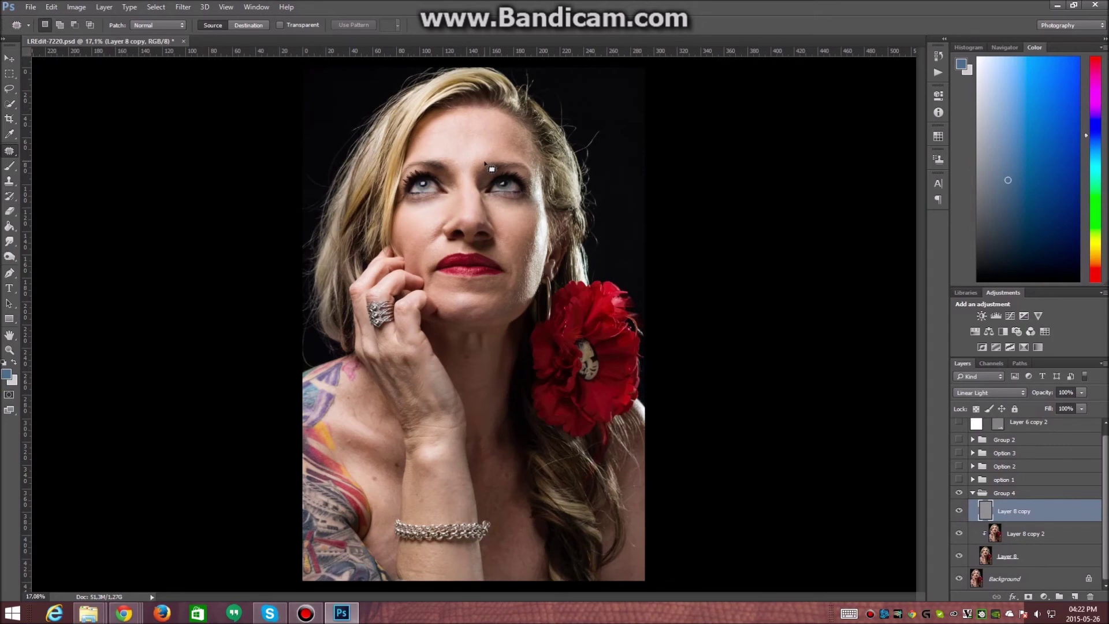
{"action": "scroll", "coordinate": [460, 116], "scroll_direction": "up", "scroll_amount": 2}
{"action": "scroll", "coordinate": [424, 234], "scroll_direction": "up", "scroll_amount": 2}
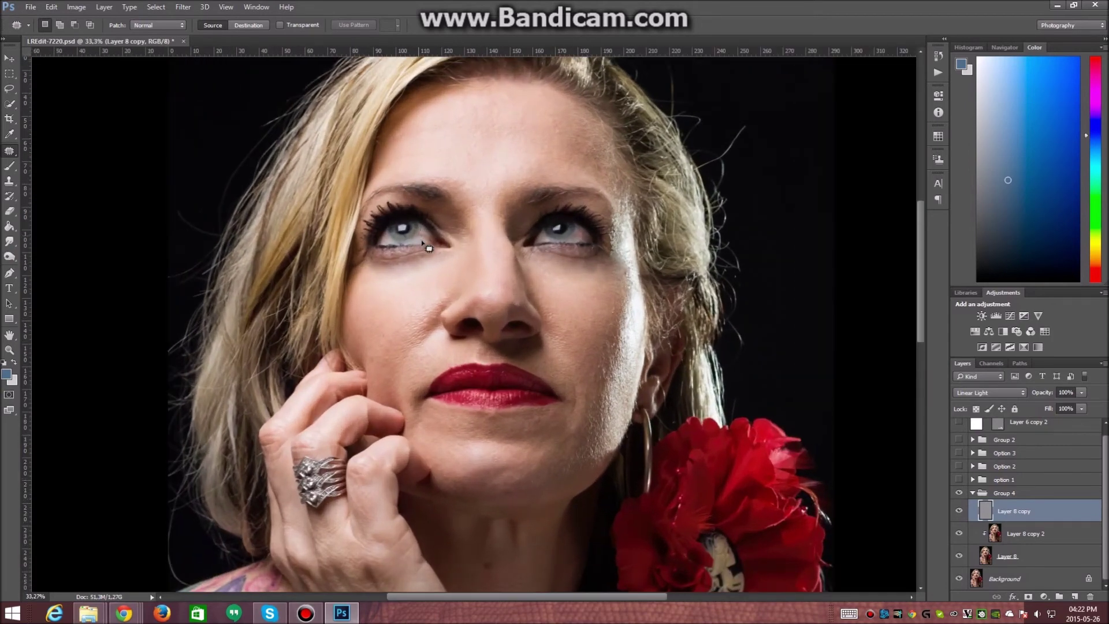
{"action": "scroll", "coordinate": [427, 247], "scroll_direction": "down", "scroll_amount": 3}
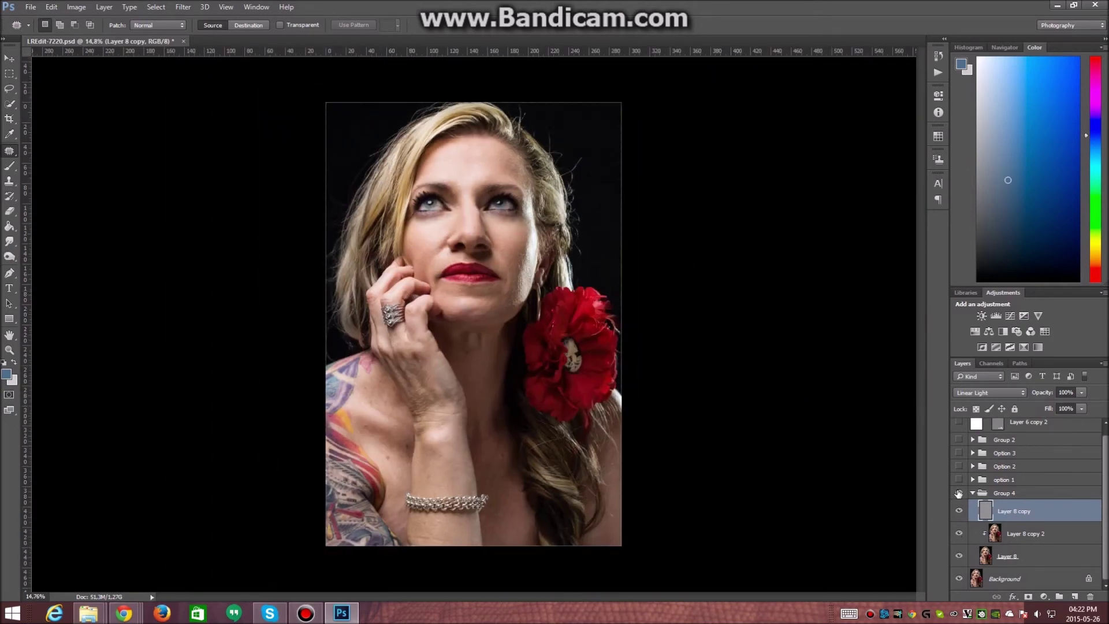
{"action": "left_click", "coordinate": [959, 492]}
{"action": "left_click", "coordinate": [958, 493]}
{"action": "left_click", "coordinate": [958, 493]}
{"action": "left_click", "coordinate": [958, 493]}
{"action": "left_click", "coordinate": [958, 492]}
{"action": "left_click", "coordinate": [958, 493]}
{"action": "left_click", "coordinate": [958, 493]}
{"action": "left_click", "coordinate": [958, 492]}
Add a new blank layer above Layer 8 copy 2 and make it a clipping mask.
{"action": "scroll", "coordinate": [464, 144], "scroll_direction": "up", "scroll_amount": 5}
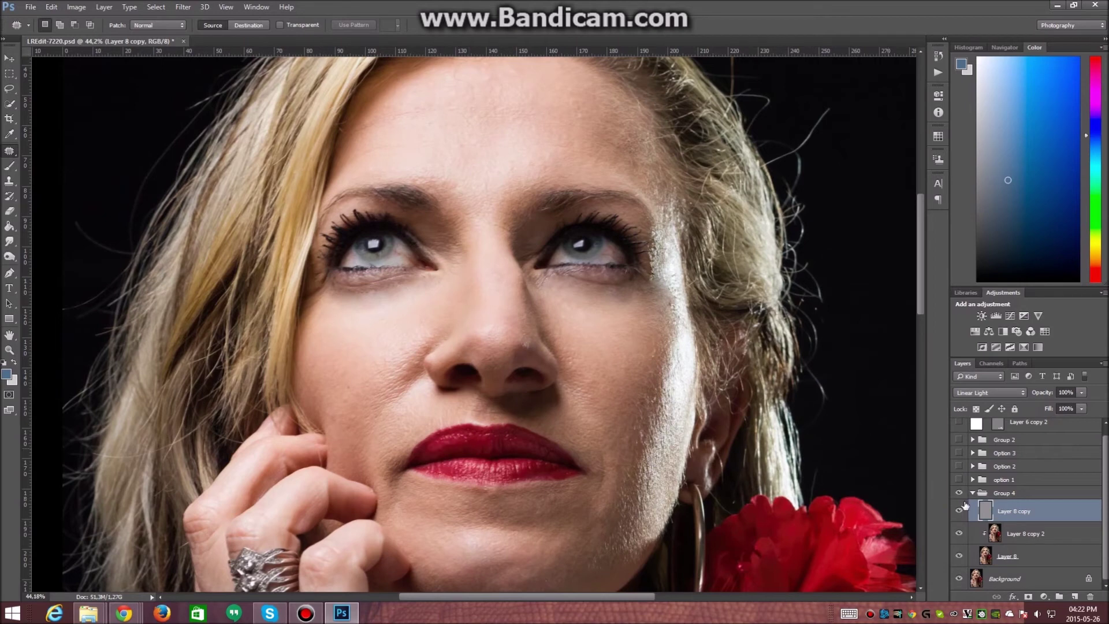
{"action": "left_click", "coordinate": [1018, 540]}
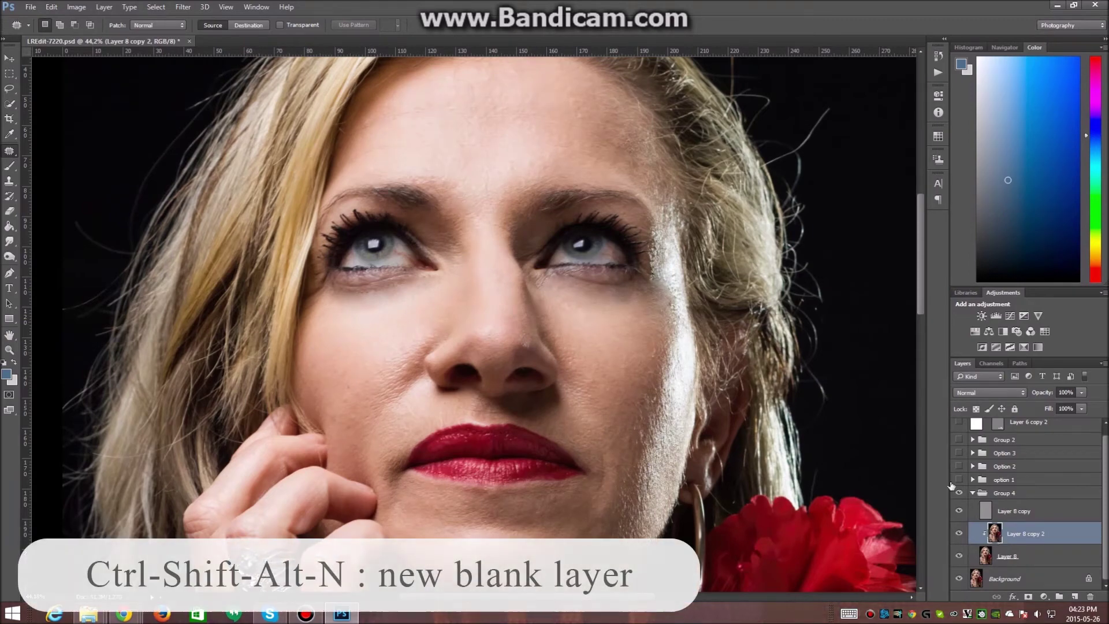
{"action": "key", "text": "ctrl+shift+alt+n"}
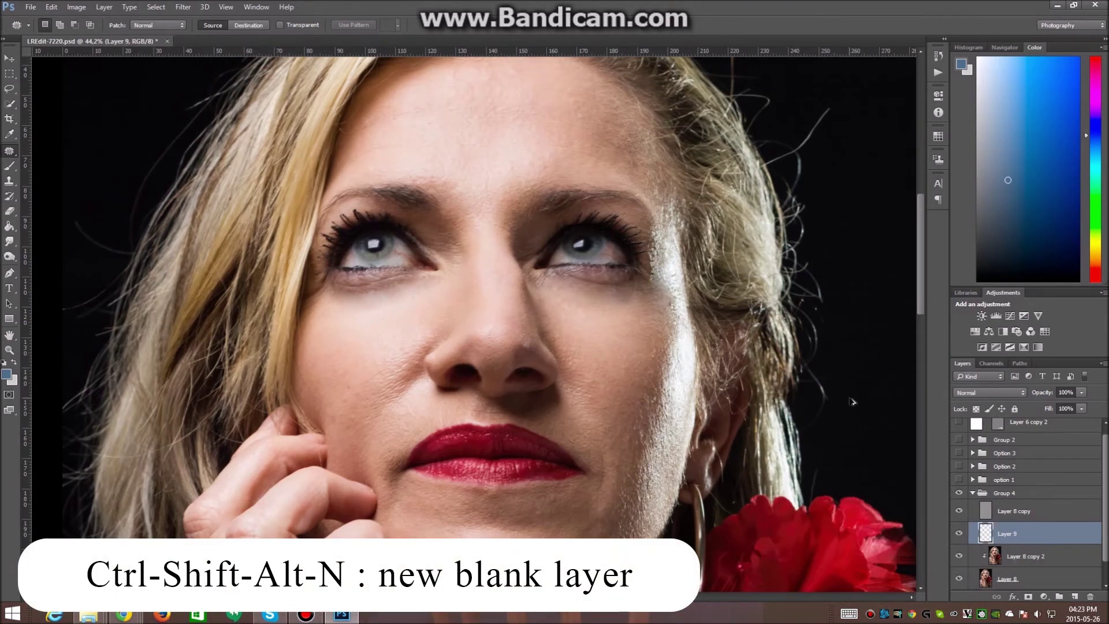
{"action": "right_click", "coordinate": [1043, 534]}
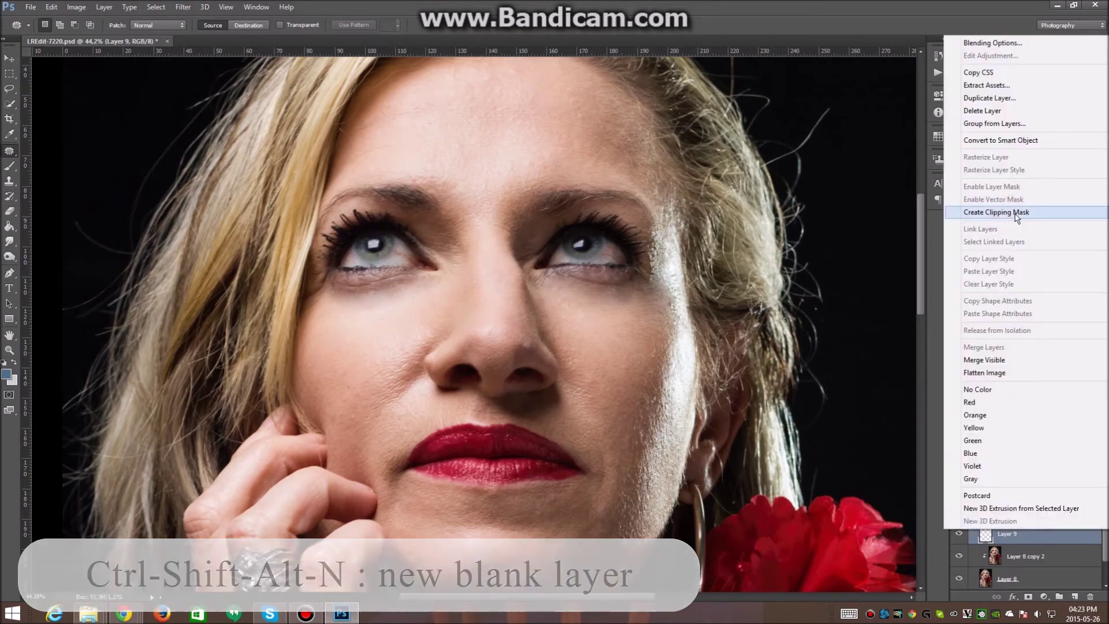
{"action": "left_click", "coordinate": [982, 217]}
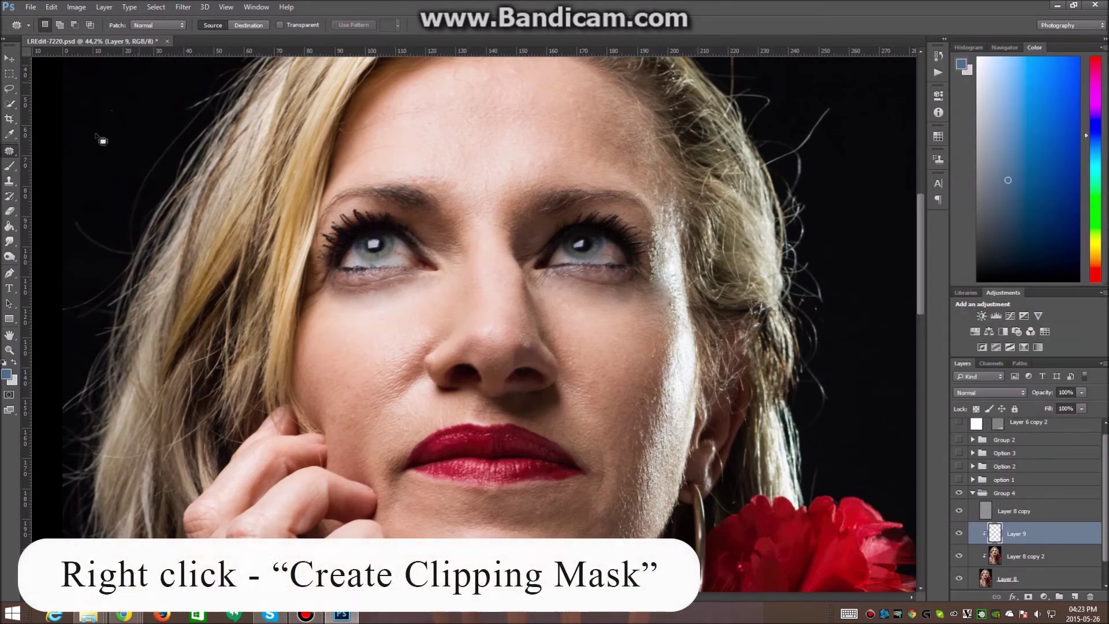
Set up the Brush tool with a size of 125 and 5% flow.
{"action": "left_click_drag", "start_coordinate": [9, 165], "coordinate": [68, 171]}
{"action": "left_click", "coordinate": [68, 166]}
{"action": "key", "text": "bracketright"}
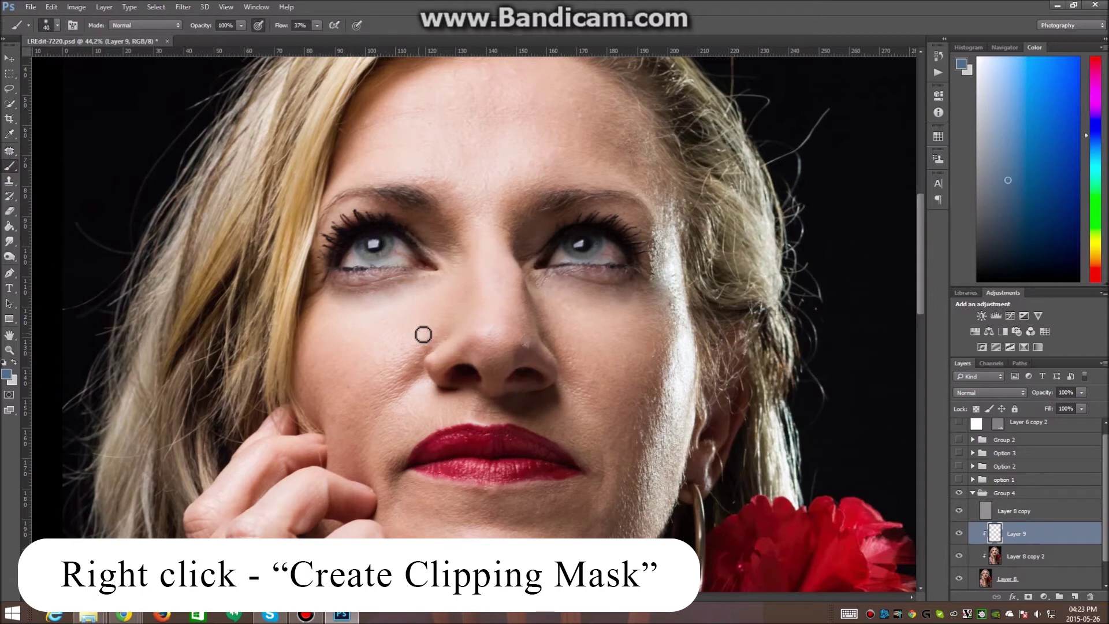
{"action": "key", "text": "bracketright"}
{"action": "left_click", "coordinate": [317, 26]}
{"action": "left_click_drag", "start_coordinate": [317, 38], "coordinate": [300, 39]}
{"action": "left_click", "coordinate": [317, 25]}
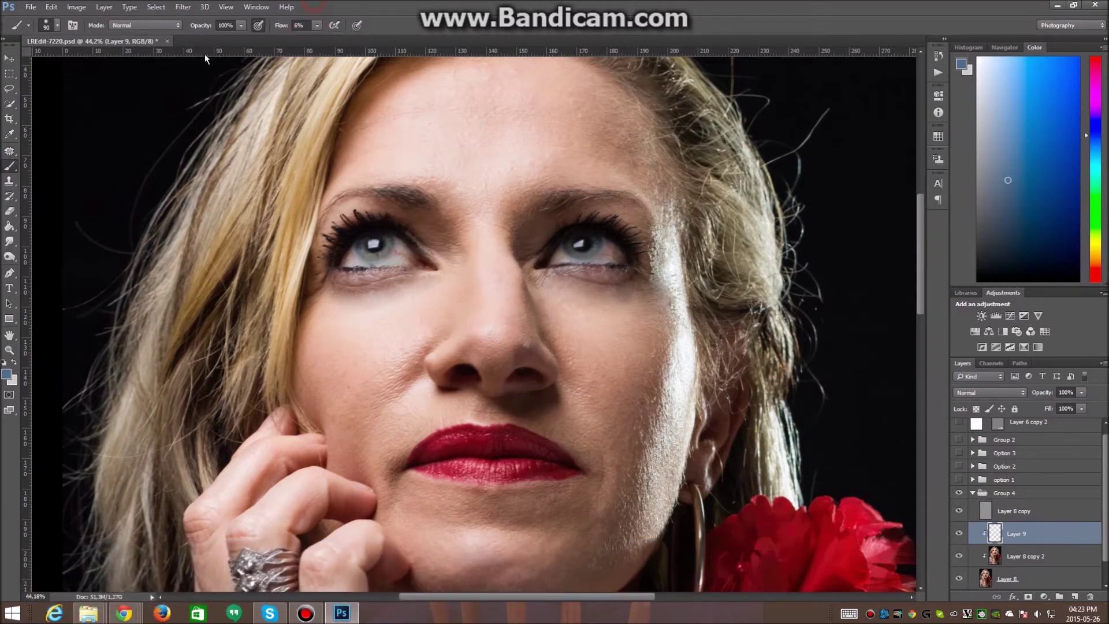
{"action": "left_click", "coordinate": [55, 25]}
{"action": "left_click", "coordinate": [317, 25]}
{"action": "left_click", "coordinate": [317, 25]}
{"action": "left_click", "coordinate": [333, 4]}
Paint sampled light skin tone over the dark areas under both eyes on Layer 9.
{"action": "mouse_move", "coordinate": [365, 306]}
{"action": "left_mouse_down"}
{"action": "mouse_move", "coordinate": [402, 300]}
{"action": "mouse_move", "coordinate": [376, 279]}
{"action": "mouse_move", "coordinate": [405, 275]}
{"action": "mouse_move", "coordinate": [331, 277]}
{"action": "mouse_move", "coordinate": [392, 276]}
{"action": "left_mouse_up"}
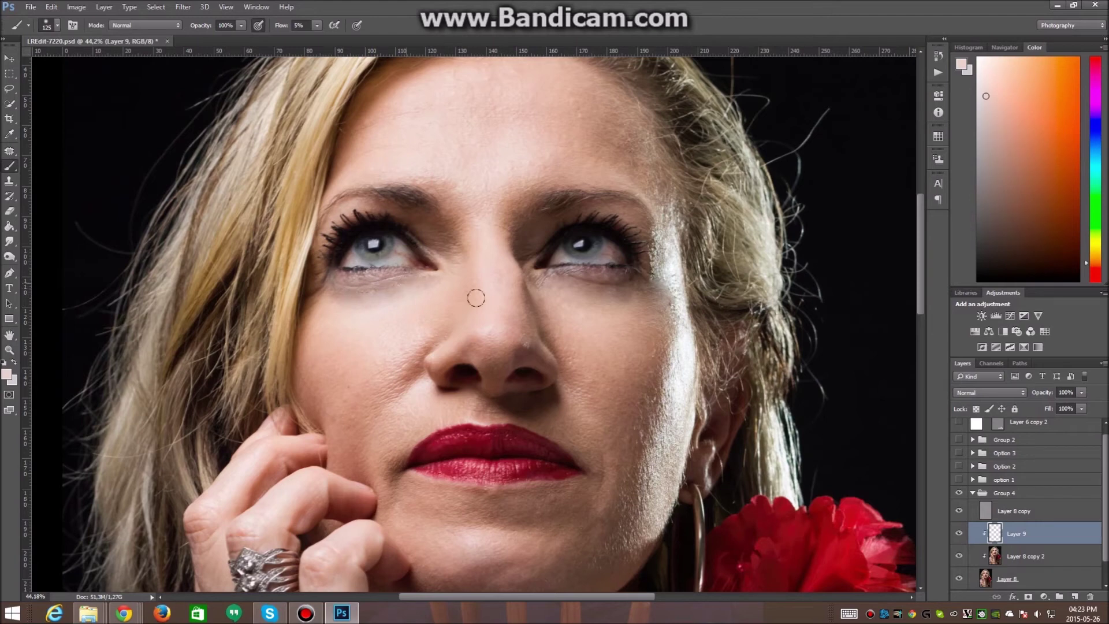
{"action": "left_click_drag", "start_coordinate": [568, 280], "coordinate": [632, 279]}
{"action": "left_click", "coordinate": [612, 314], "text": "alt"}
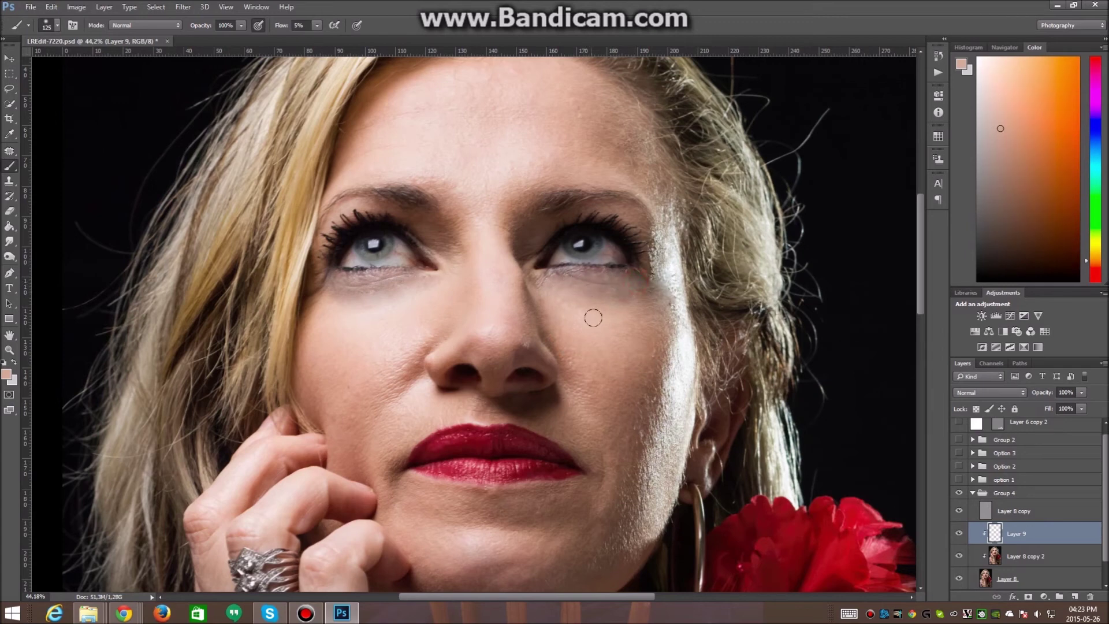
Undo the last strokes under the flower-side eye, and brush the under-eye areas with freshly sampled cheek tones.
{"action": "key", "text": "ctrl+alt+z"}
{"action": "key", "text": "ctrl+alt+z"}
{"action": "left_click", "coordinate": [614, 313], "text": "alt"}
{"action": "left_click", "coordinate": [331, 311], "text": "alt"}
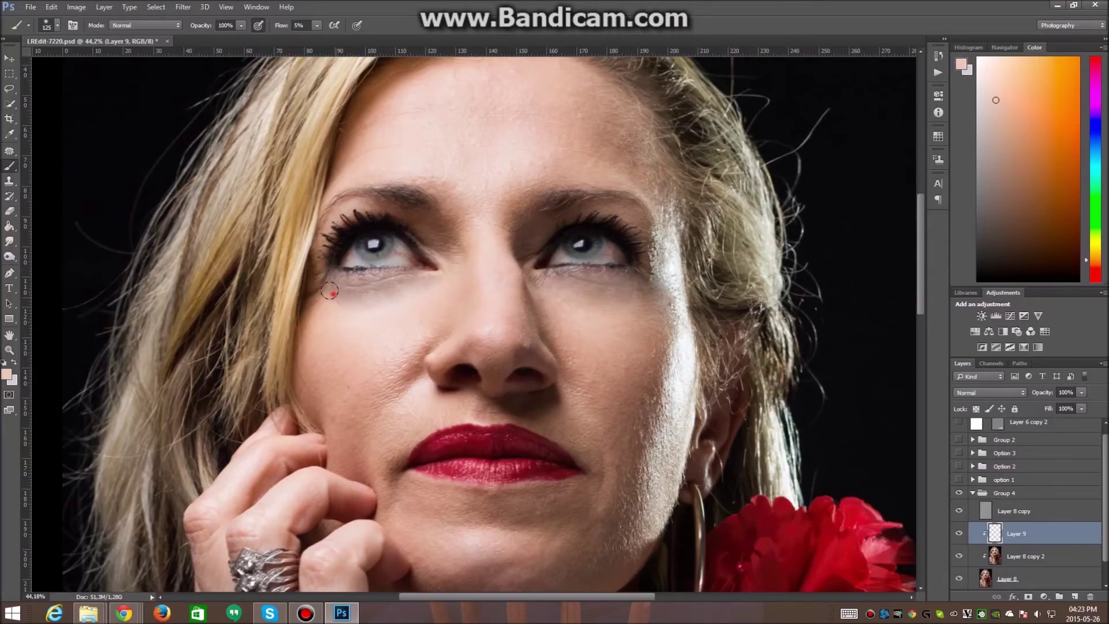
Compare the full portrait with Layer 9 hidden and shown to review the painted skin tones.
{"action": "key", "text": "ctrl+0"}
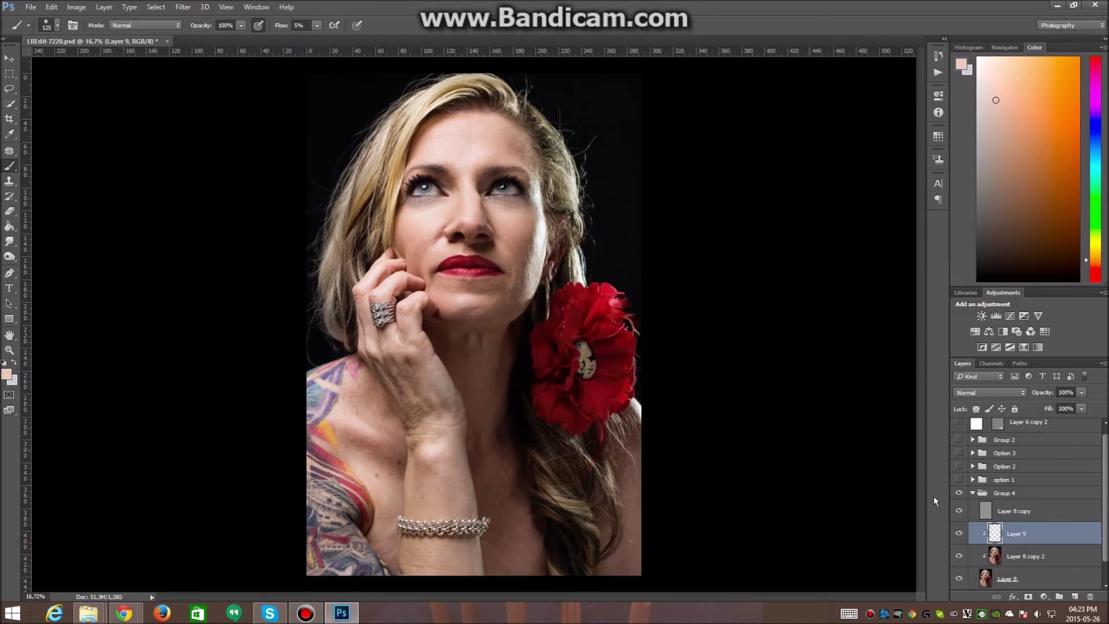
{"action": "left_click", "coordinate": [959, 535]}
{"action": "left_click", "coordinate": [959, 535]}
{"action": "left_click", "coordinate": [959, 536]}
{"action": "left_click", "coordinate": [959, 536]}
{"action": "left_click", "coordinate": [959, 536]}
{"action": "left_click", "coordinate": [959, 535]}
{"action": "left_click", "coordinate": [960, 535]}
{"action": "left_click", "coordinate": [960, 535]}
Brush sampled skin tones around the outer corner of the flower-side eye, and save the document.
{"action": "scroll", "coordinate": [437, 170], "scroll_direction": "up", "scroll_amount": 6}
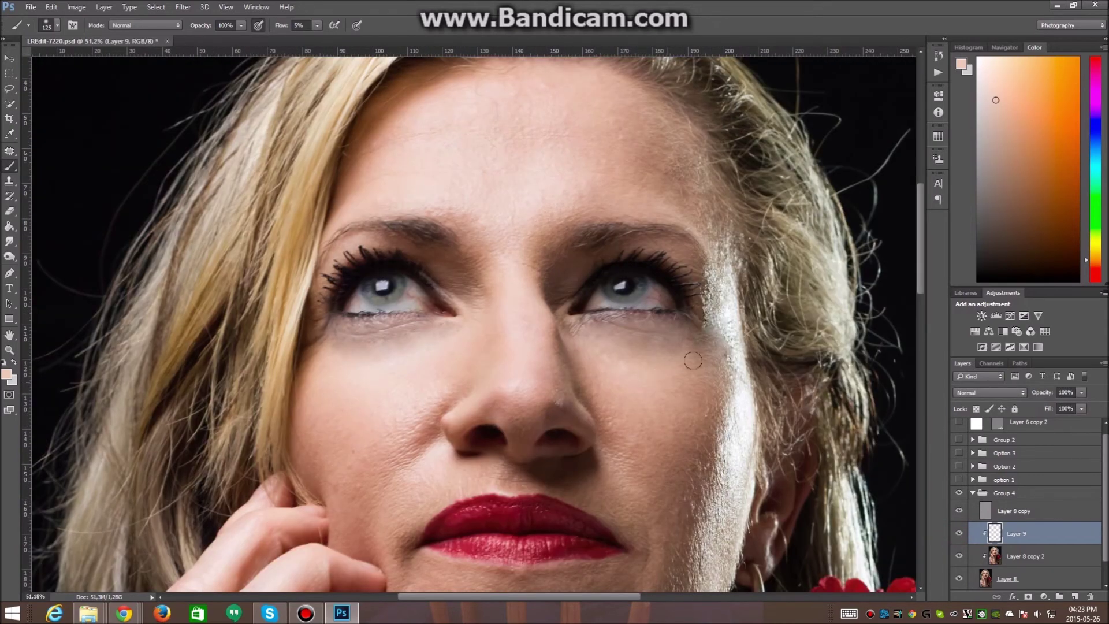
{"action": "left_click", "coordinate": [676, 326], "text": "alt"}
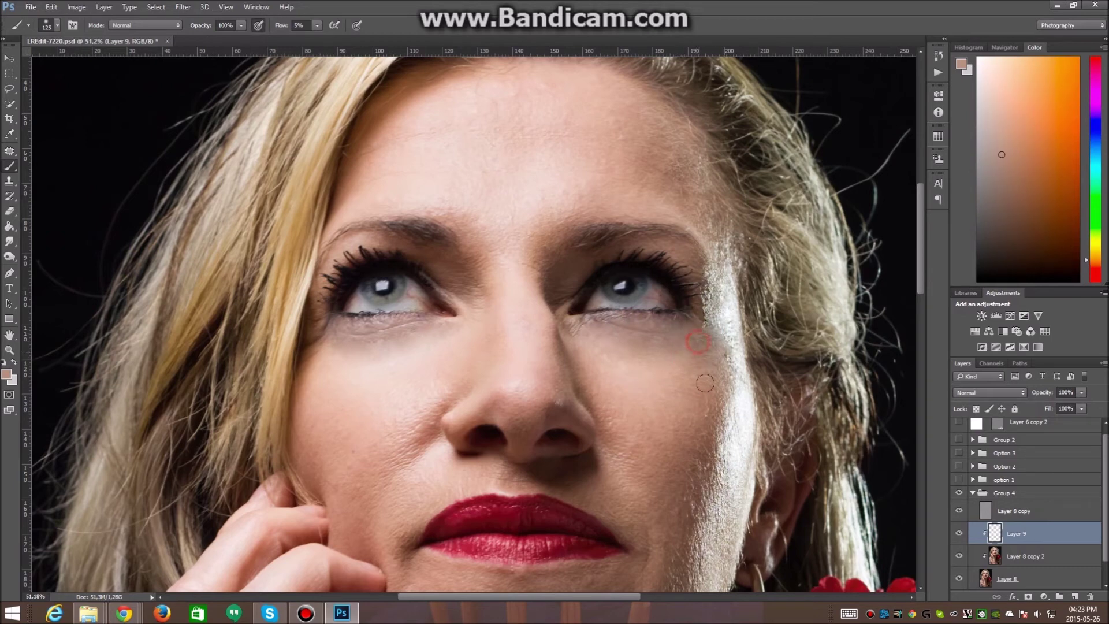
{"action": "left_click", "coordinate": [695, 264], "text": "alt"}
{"action": "key", "text": "ctrl+s"}
Compare the portrait before and after all frequency separation edits by hiding and showing Group 4.
{"action": "scroll", "coordinate": [733, 361], "scroll_direction": "down", "scroll_amount": 6}
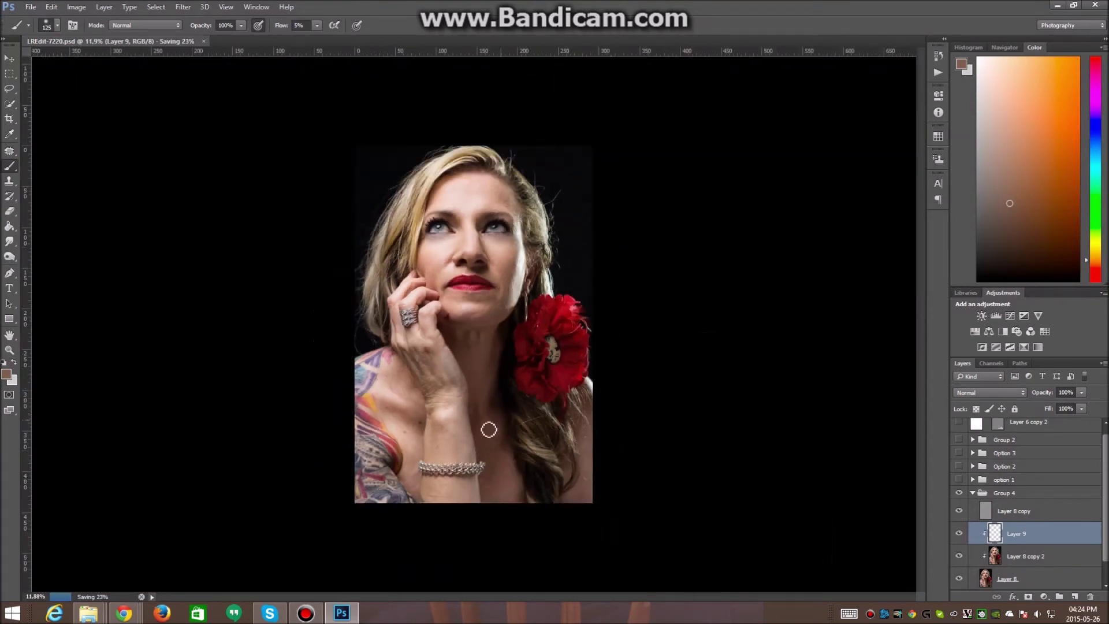
{"action": "left_click", "coordinate": [958, 494]}
{"action": "left_click", "coordinate": [959, 493]}
{"action": "left_click", "coordinate": [959, 493]}
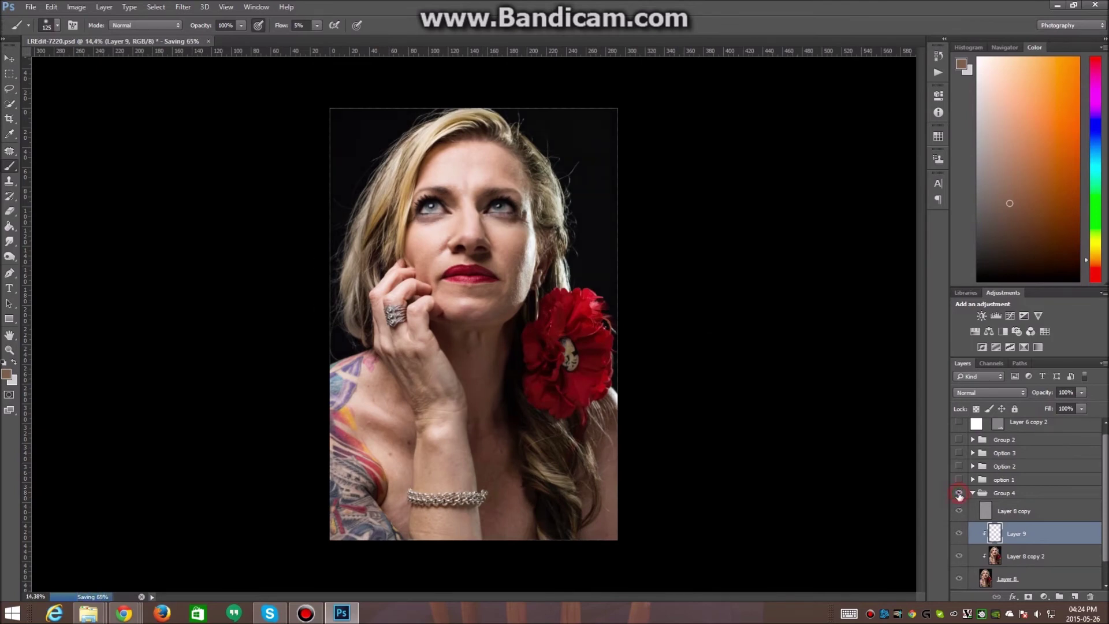
{"action": "left_click", "coordinate": [958, 493]}
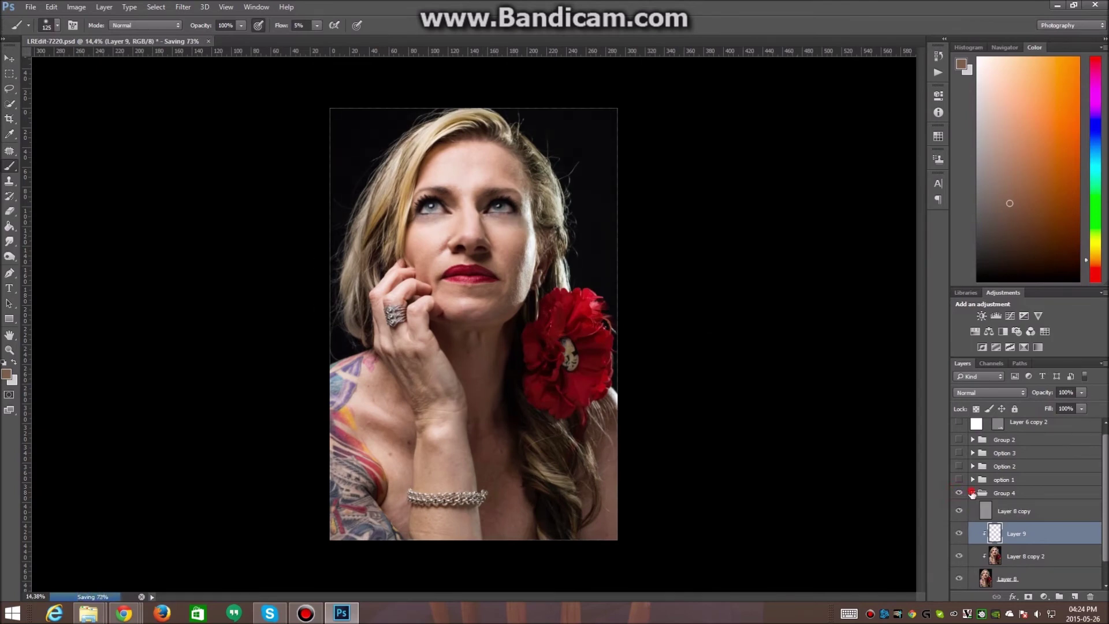
Collapse Group 4, and briefly show the option 1 group to compare it with the current retouch.
{"action": "left_click", "coordinate": [973, 493]}
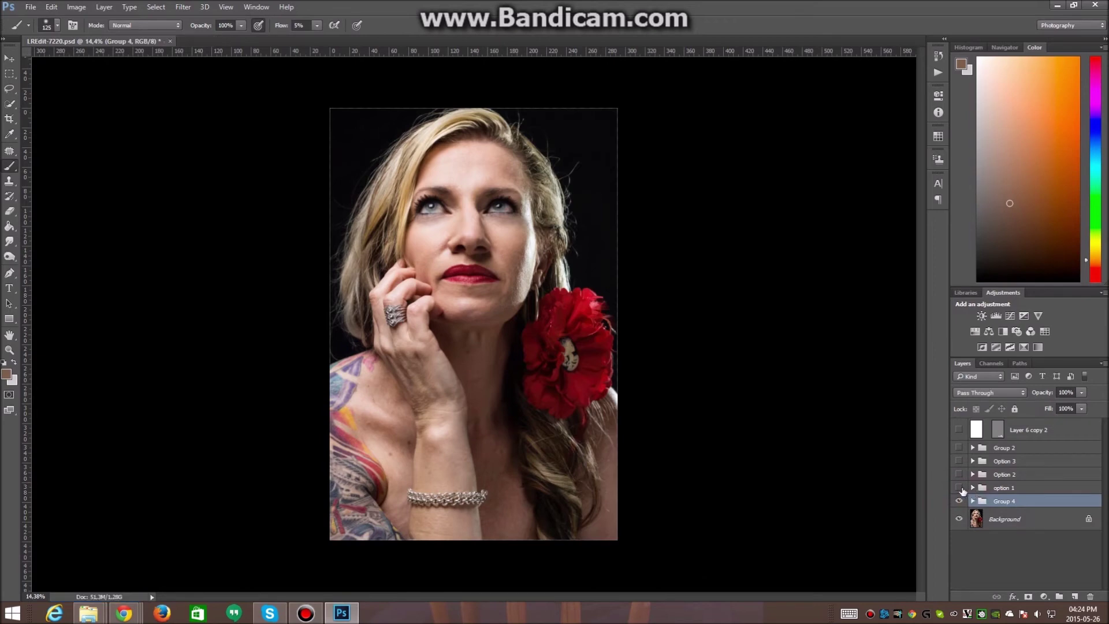
{"action": "left_click", "coordinate": [959, 488]}
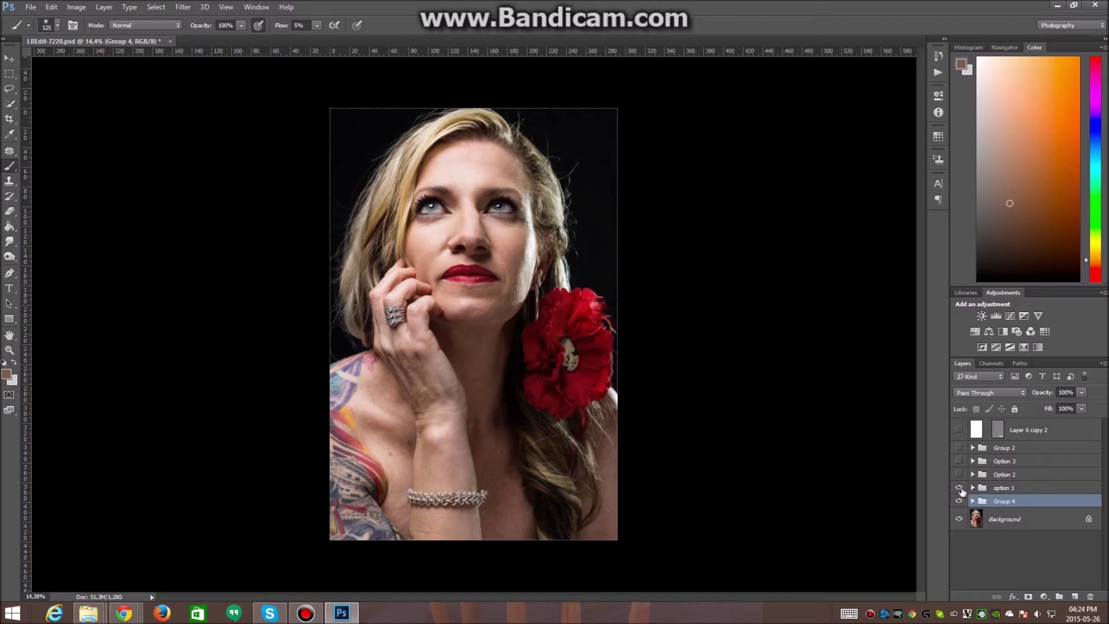
{"action": "left_click", "coordinate": [960, 489]}
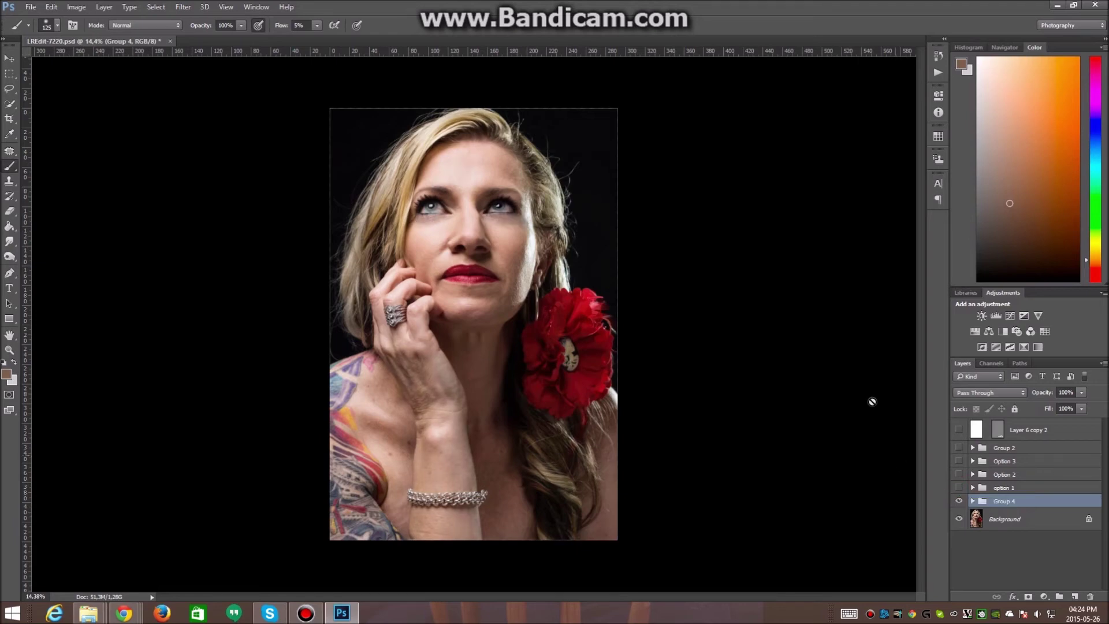
Expand Group 4 to list its layers, and examine the retouched portrait both as a whole and close up on the face.
{"action": "scroll", "coordinate": [470, 328], "scroll_direction": "down", "scroll_amount": 2}
{"action": "scroll", "coordinate": [428, 182], "scroll_direction": "up", "scroll_amount": 4}
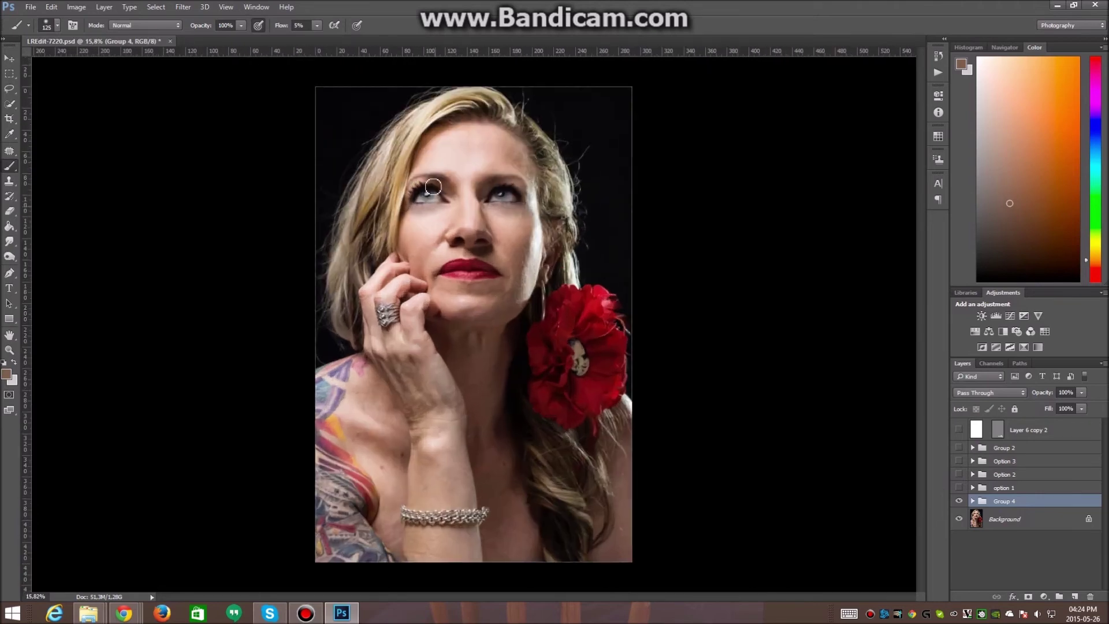
{"action": "scroll", "coordinate": [428, 183], "scroll_direction": "up", "scroll_amount": 2}
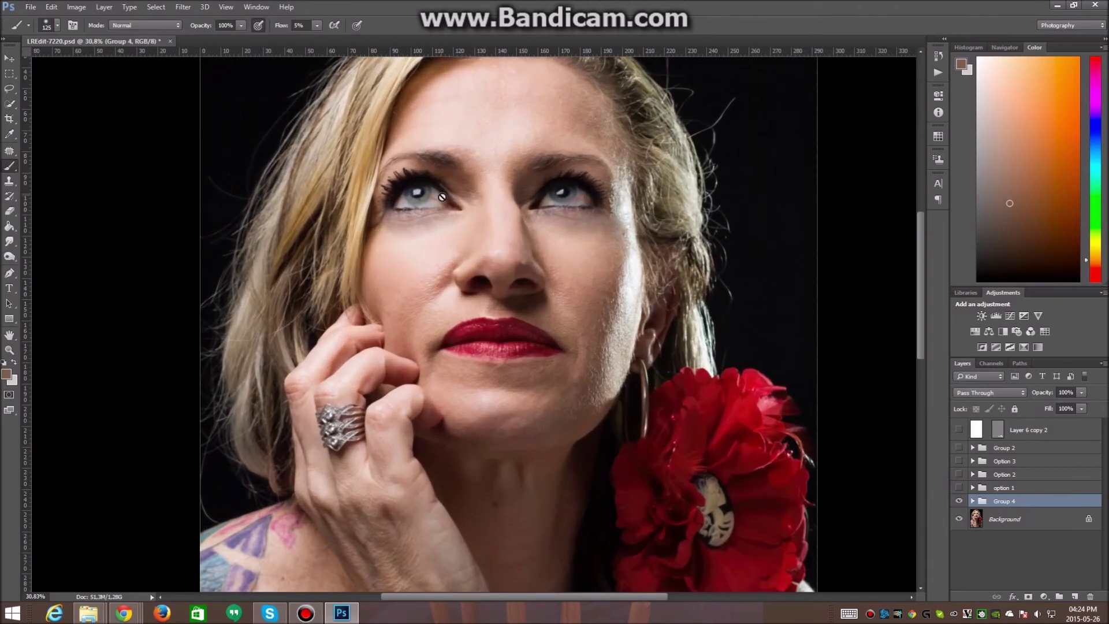
{"action": "left_click", "coordinate": [974, 501]}
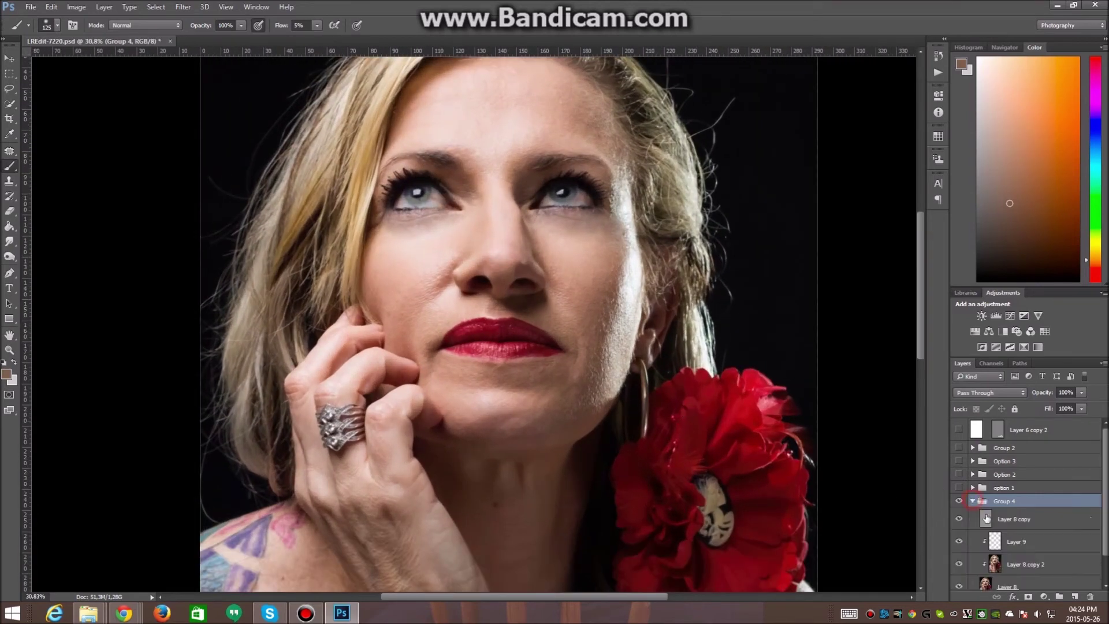
{"action": "scroll", "coordinate": [404, 260], "scroll_direction": "down", "scroll_amount": 3}
{"action": "scroll", "coordinate": [402, 253], "scroll_direction": "up", "scroll_amount": 2}
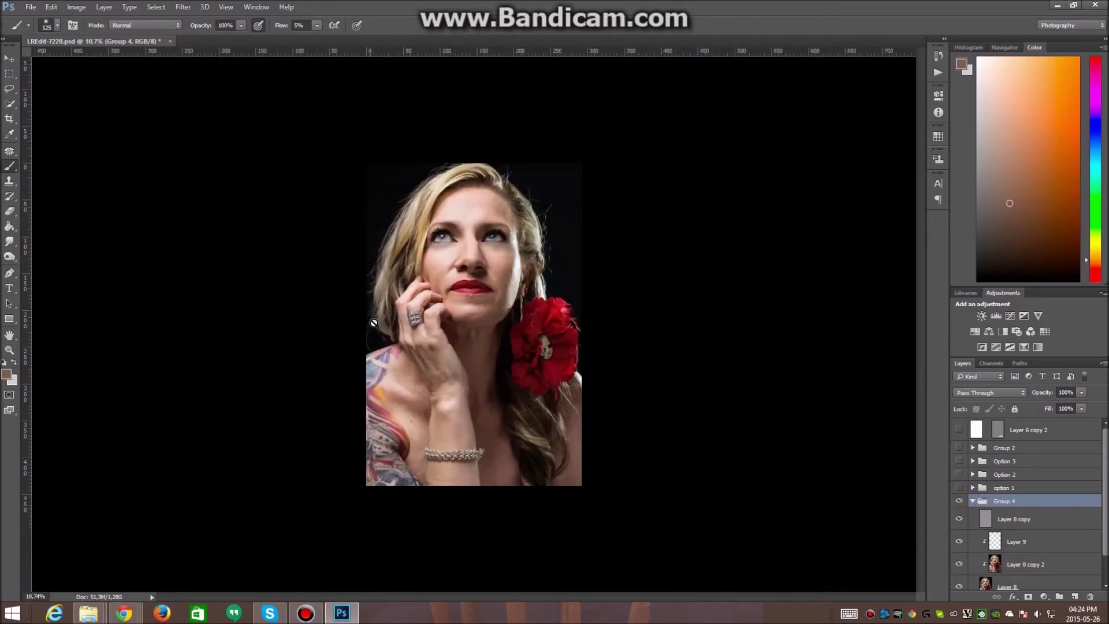
{"action": "scroll", "coordinate": [402, 253], "scroll_direction": "up", "scroll_amount": 2}
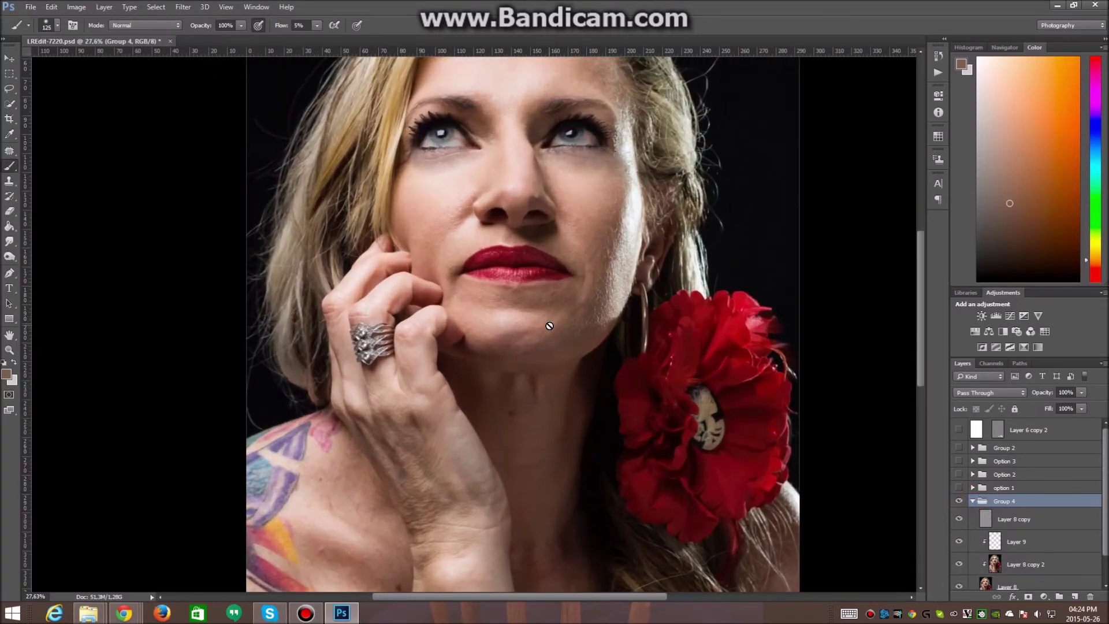
Try patching the vertical crease below the chin with the Patch tool on Layer 8 copy 2.
{"action": "left_click", "coordinate": [1026, 543]}
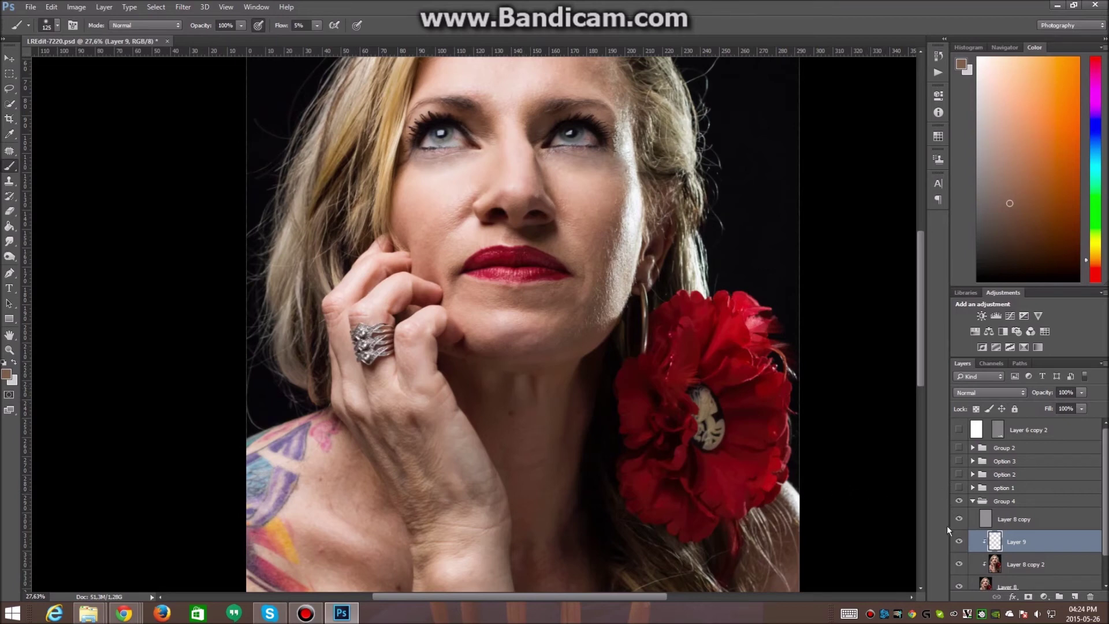
{"action": "left_click", "coordinate": [1003, 566]}
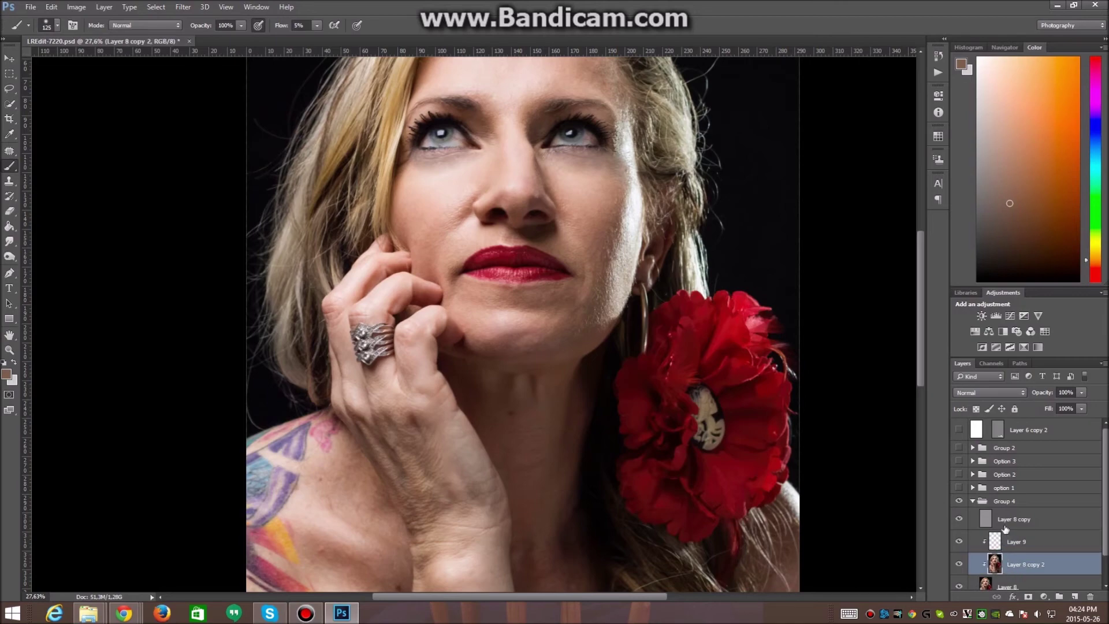
{"action": "key", "text": "j"}
{"action": "scroll", "coordinate": [580, 335], "scroll_direction": "up", "scroll_amount": 1}
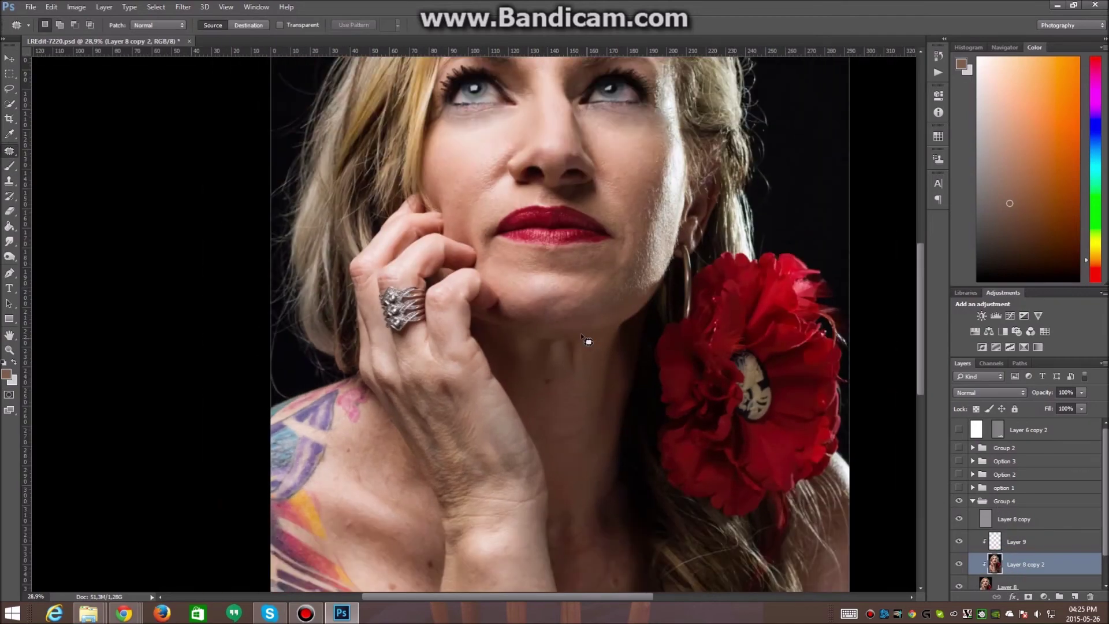
{"action": "scroll", "coordinate": [543, 322], "scroll_direction": "down", "scroll_amount": 3}
{"action": "scroll", "coordinate": [470, 315], "scroll_direction": "up", "scroll_amount": 3}
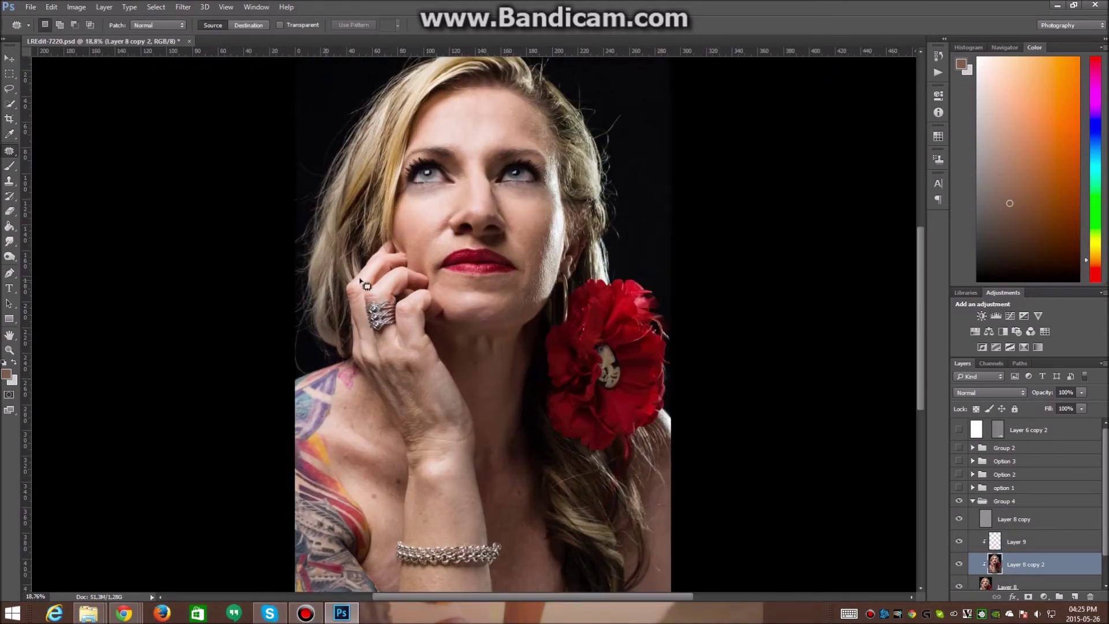
{"action": "scroll", "coordinate": [473, 261], "scroll_direction": "up", "scroll_amount": 1}
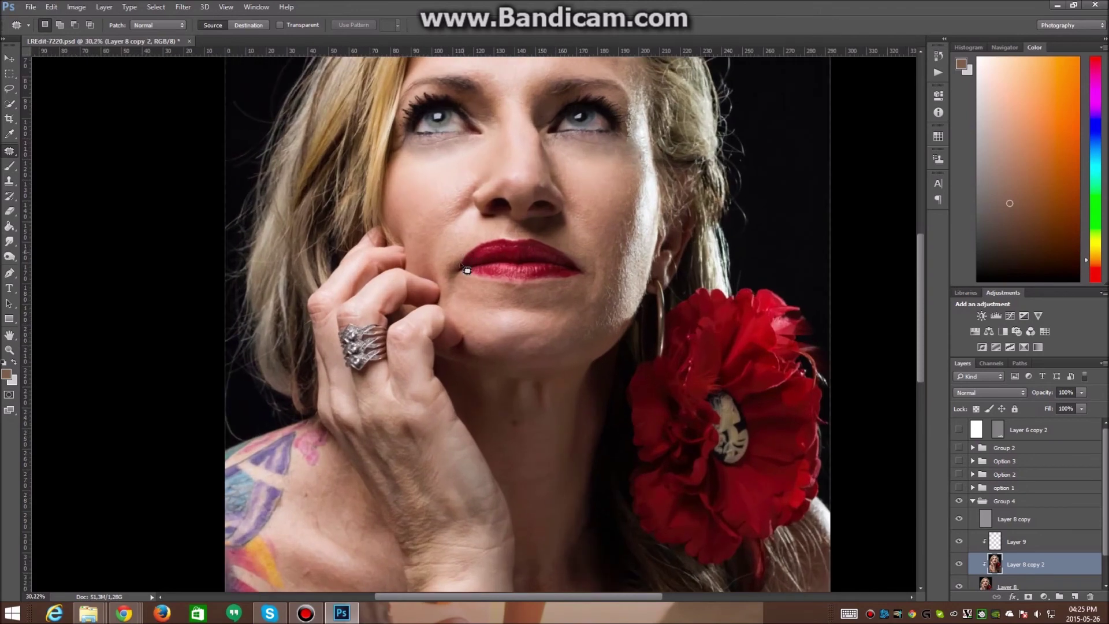
{"action": "scroll", "coordinate": [472, 346], "scroll_direction": "up", "scroll_amount": 1}
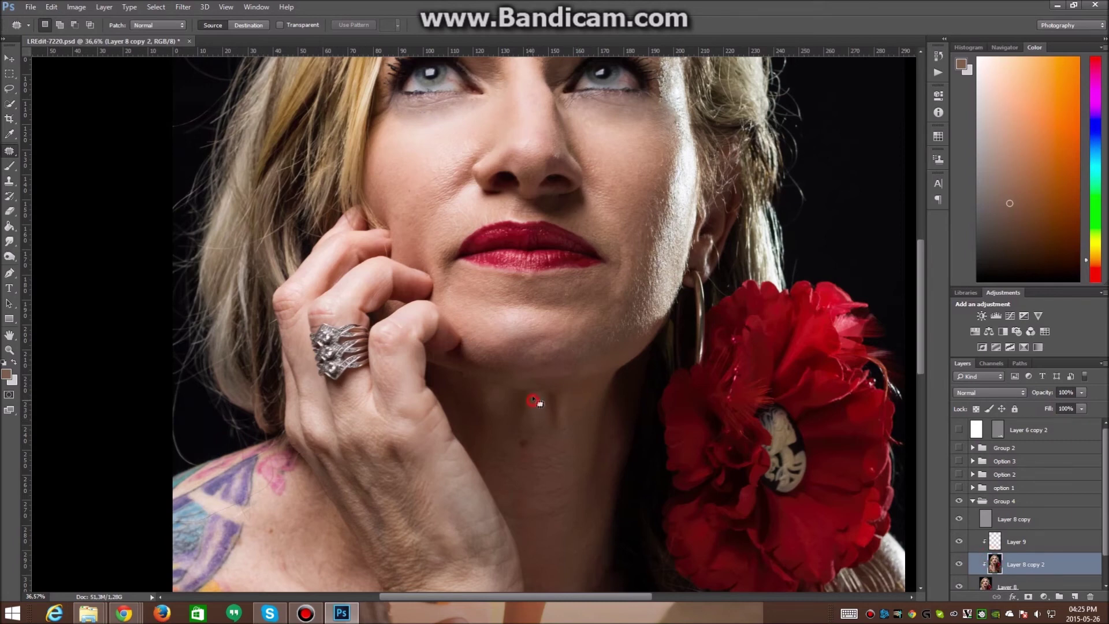
{"action": "mouse_move", "coordinate": [531, 398]}
{"action": "left_mouse_down"}
{"action": "mouse_move", "coordinate": [518, 408]}
{"action": "mouse_move", "coordinate": [523, 426]}
{"action": "mouse_move", "coordinate": [534, 422]}
{"action": "left_mouse_up"}
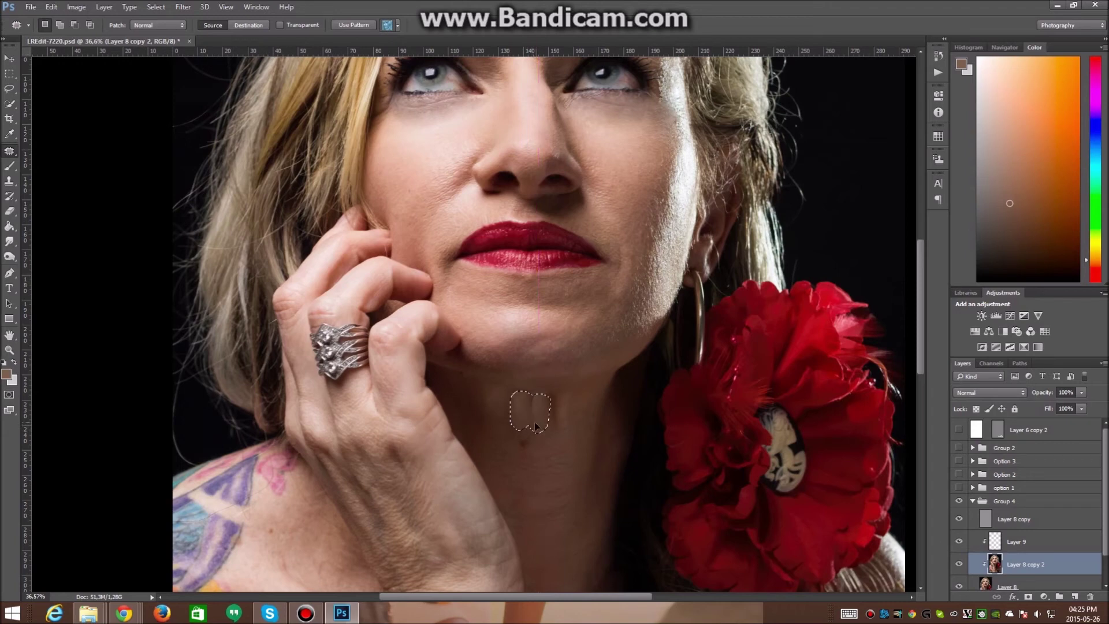
{"action": "mouse_move", "coordinate": [531, 421]}
{"action": "left_mouse_down"}
{"action": "mouse_move", "coordinate": [525, 435]}
{"action": "mouse_move", "coordinate": [523, 423]}
{"action": "left_mouse_up"}
{"action": "left_click", "coordinate": [532, 413]}
Try patching the neighbouring flower-side crease on the neck, and undo the neck patches.
{"action": "mouse_move", "coordinate": [560, 400]}
{"action": "left_mouse_down"}
{"action": "mouse_move", "coordinate": [557, 412]}
{"action": "mouse_move", "coordinate": [573, 416]}
{"action": "mouse_move", "coordinate": [552, 418]}
{"action": "left_mouse_up"}
{"action": "left_click", "coordinate": [574, 418]}
{"action": "left_click_drag", "start_coordinate": [555, 421], "coordinate": [578, 409]}
{"action": "left_click", "coordinate": [576, 412]}
{"action": "left_click", "coordinate": [580, 409]}
{"action": "left_click", "coordinate": [553, 225]}
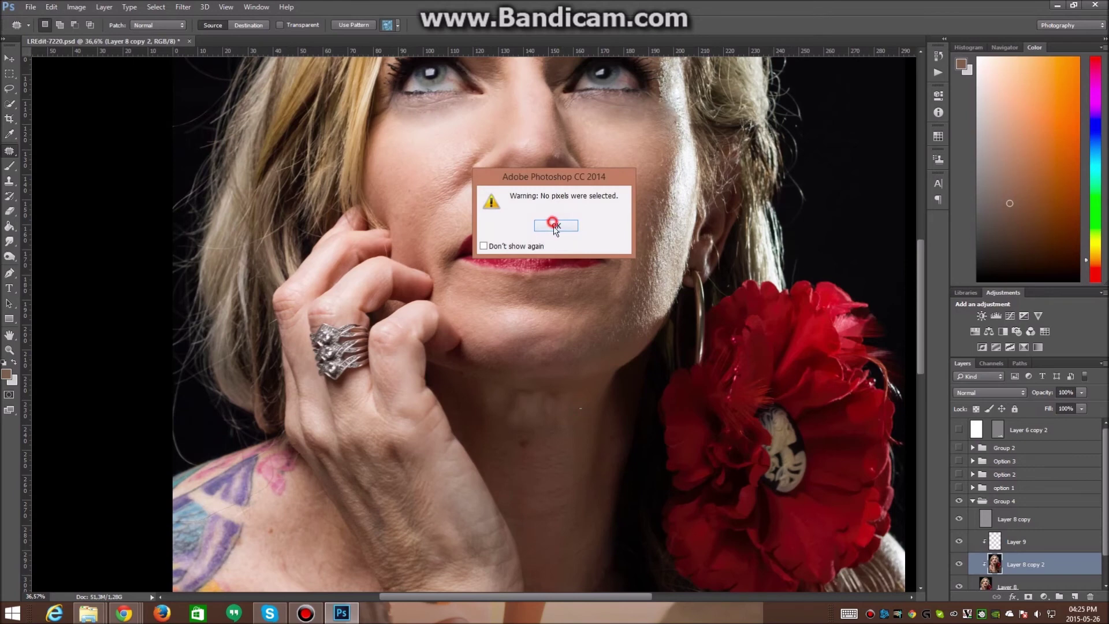
{"action": "left_click_drag", "start_coordinate": [563, 421], "coordinate": [537, 425]}
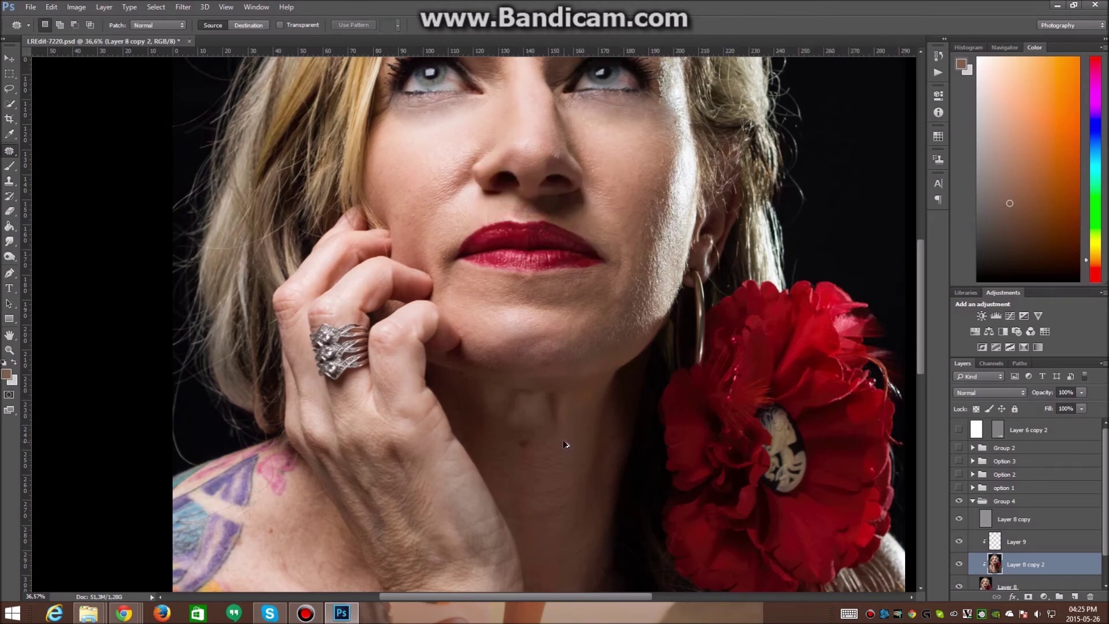
{"action": "key", "text": "ctrl+d"}
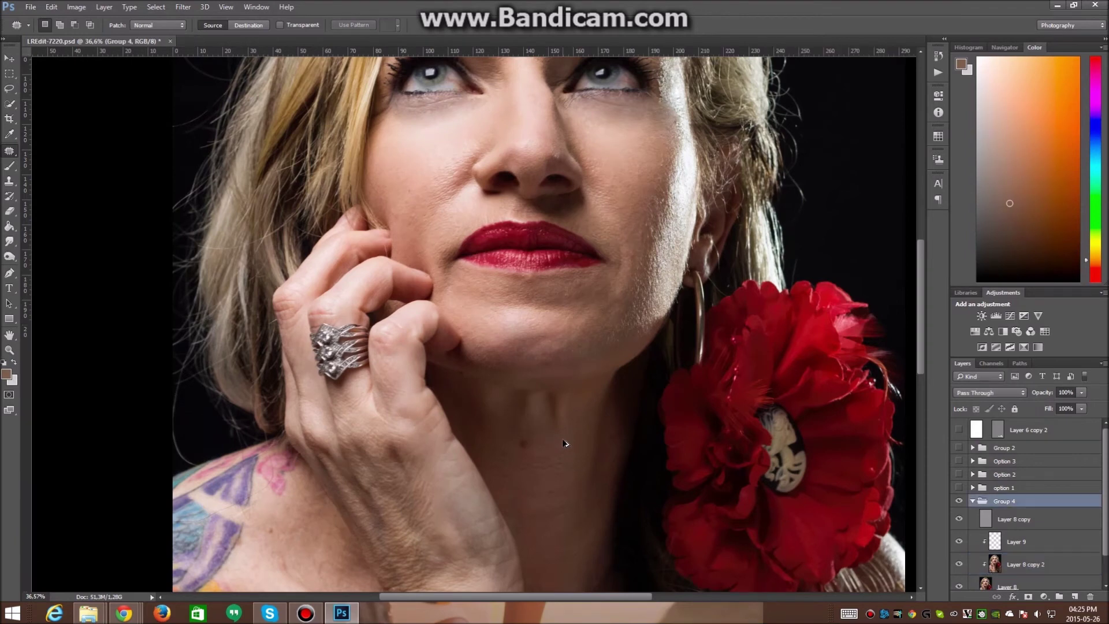
Select Layer 9 in Group 4, and hide and show it to check its painted tones.
{"action": "key", "text": "alt+]"}
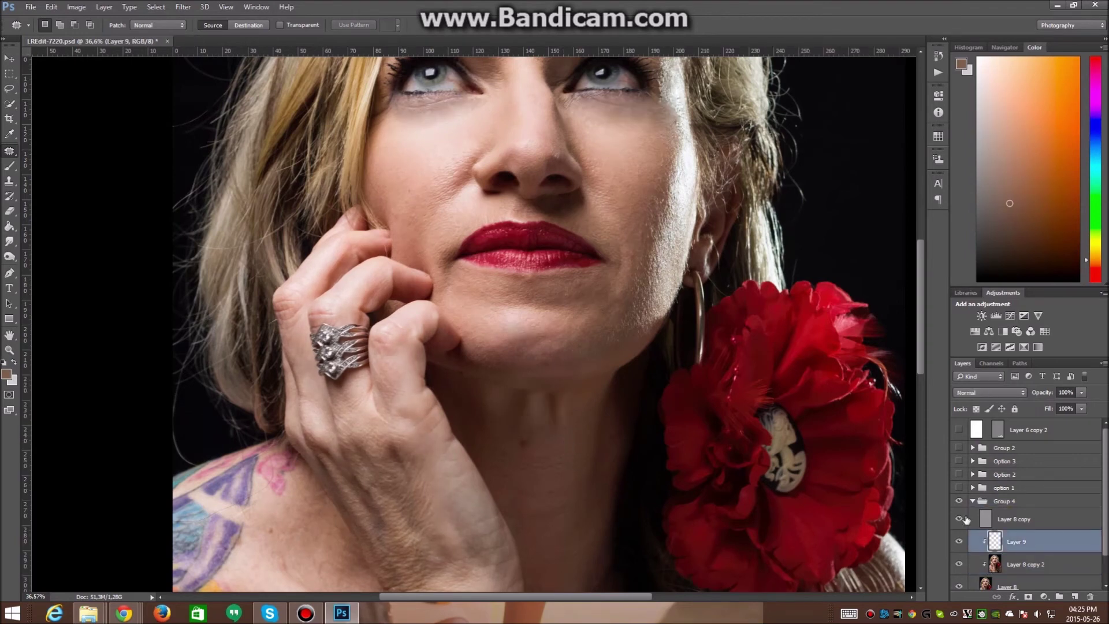
{"action": "left_click", "coordinate": [987, 539], "text": "alt"}
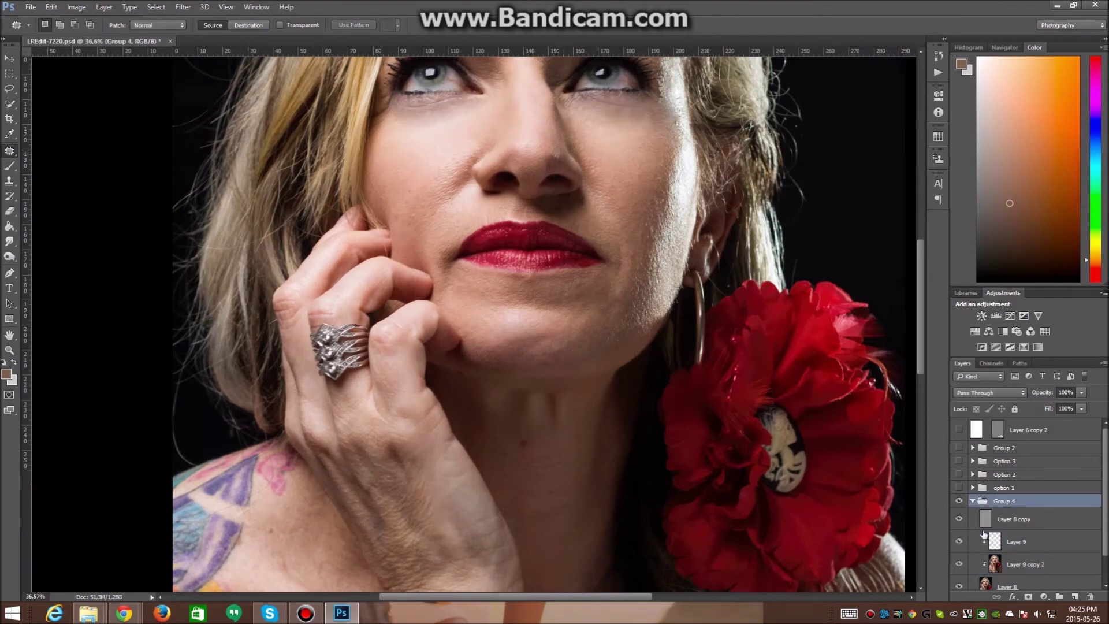
{"action": "left_click", "coordinate": [1019, 541]}
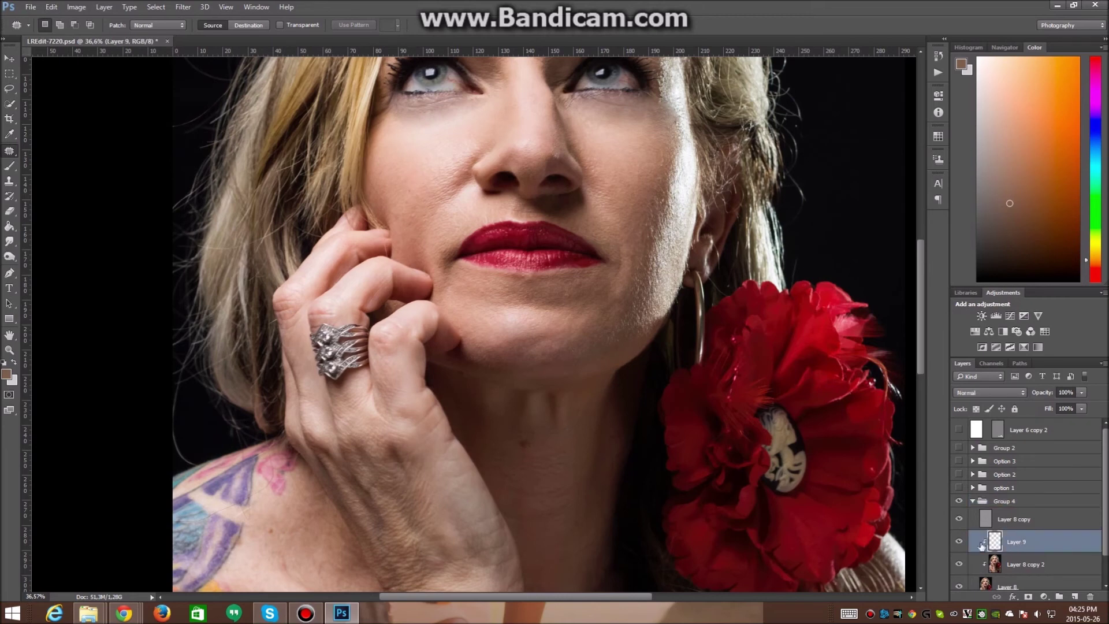
{"action": "left_click", "coordinate": [958, 541]}
{"action": "left_click", "coordinate": [959, 542]}
Choose a saturated bright blue and brush it over both lips on Layer 9.
{"action": "key", "text": "b"}
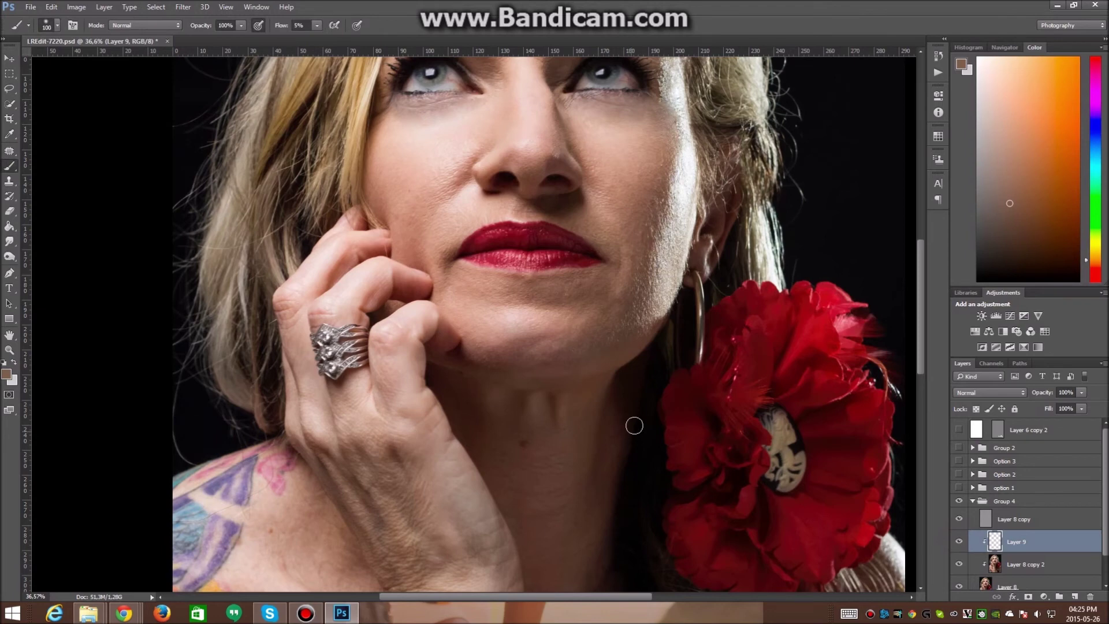
{"action": "key", "text": "alt"}
{"action": "left_click", "coordinate": [1093, 142]}
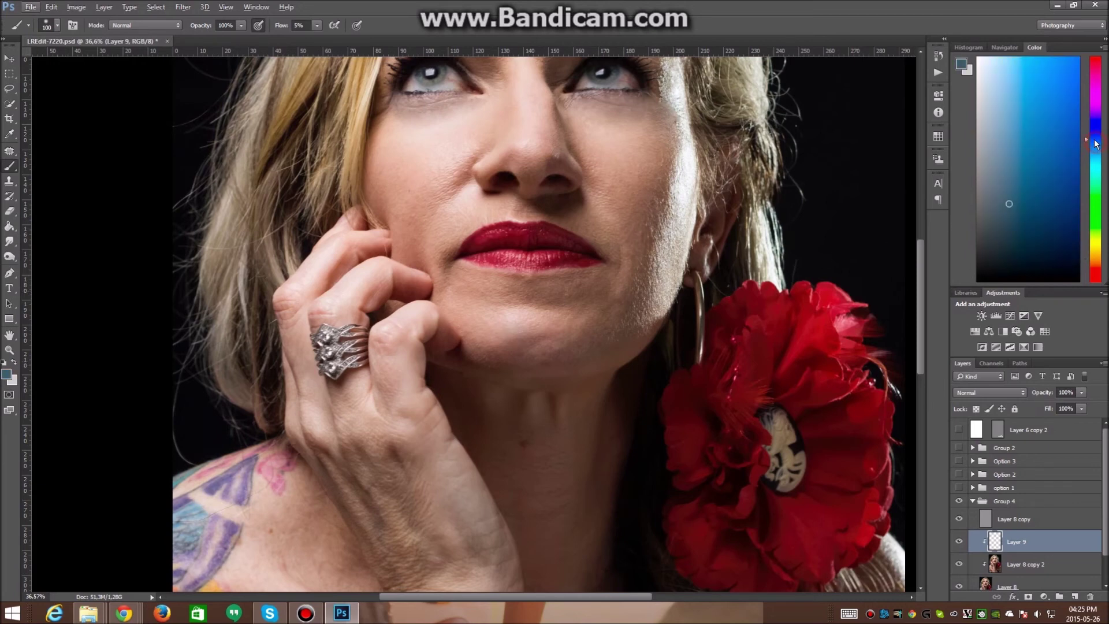
{"action": "left_click", "coordinate": [1078, 104]}
{"action": "mouse_move", "coordinate": [507, 243]}
{"action": "left_mouse_down"}
{"action": "mouse_move", "coordinate": [569, 246]}
{"action": "mouse_move", "coordinate": [525, 241]}
{"action": "mouse_move", "coordinate": [505, 252]}
{"action": "mouse_move", "coordinate": [515, 261]}
{"action": "mouse_move", "coordinate": [466, 253]}
{"action": "mouse_move", "coordinate": [500, 250]}
{"action": "mouse_move", "coordinate": [532, 266]}
{"action": "mouse_move", "coordinate": [590, 260]}
{"action": "mouse_move", "coordinate": [557, 231]}
{"action": "mouse_move", "coordinate": [494, 231]}
{"action": "mouse_move", "coordinate": [463, 251]}
{"action": "mouse_move", "coordinate": [522, 264]}
{"action": "left_mouse_up"}
Set Layer 9's blending mode to Luminosity, and hide and show the layer to compare the lips.
{"action": "left_click", "coordinate": [1001, 393]}
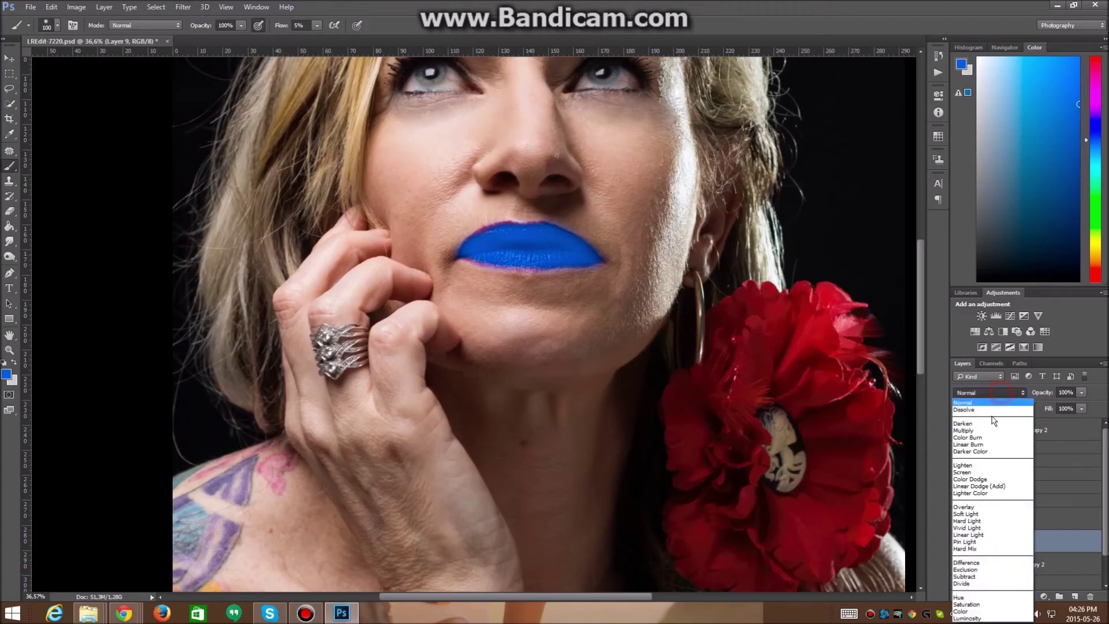
{"action": "left_click", "coordinate": [970, 617]}
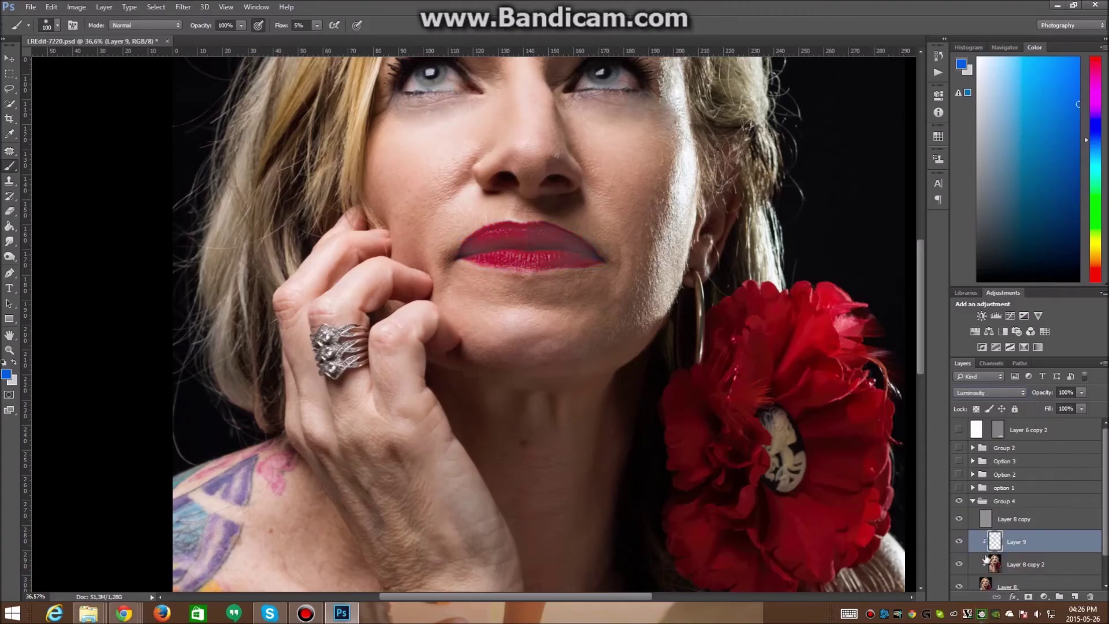
{"action": "left_click", "coordinate": [959, 542]}
{"action": "left_click", "coordinate": [959, 542]}
Run Layer 9 through successive blending modes, including Color Dodge, to compare their effect on the painted lips.
{"action": "left_click", "coordinate": [995, 394]}
{"action": "left_click", "coordinate": [976, 405]}
{"action": "key", "text": "Down"}
{"action": "key", "text": "Down"}
{"action": "key", "text": "Down"}
{"action": "key", "text": "Down"}
{"action": "key", "text": "Down"}
{"action": "key", "text": "Down"}
{"action": "key", "text": "Down"}
{"action": "key", "text": "Down"}
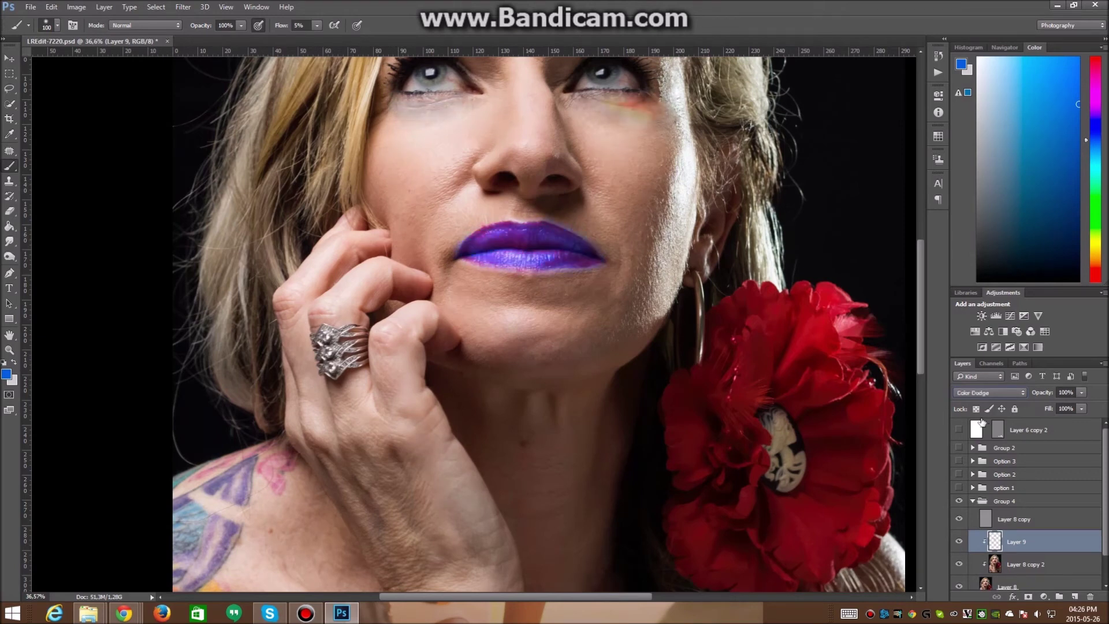
{"action": "key", "text": "Down"}
{"action": "key", "text": "Up"}
Set Layer 9's blending mode to Color, and repeatedly hide and show the layer to compare the lips.
{"action": "left_click", "coordinate": [1005, 392]}
{"action": "left_click", "coordinate": [970, 615]}
{"action": "key", "text": "Down"}
{"action": "left_click", "coordinate": [959, 543]}
{"action": "left_click", "coordinate": [960, 543]}
{"action": "left_click", "coordinate": [959, 543]}
{"action": "left_click", "coordinate": [959, 544]}
{"action": "left_click", "coordinate": [959, 543]}
{"action": "left_click", "coordinate": [959, 543]}
{"action": "left_click", "coordinate": [959, 543]}
{"action": "left_click", "coordinate": [959, 543]}
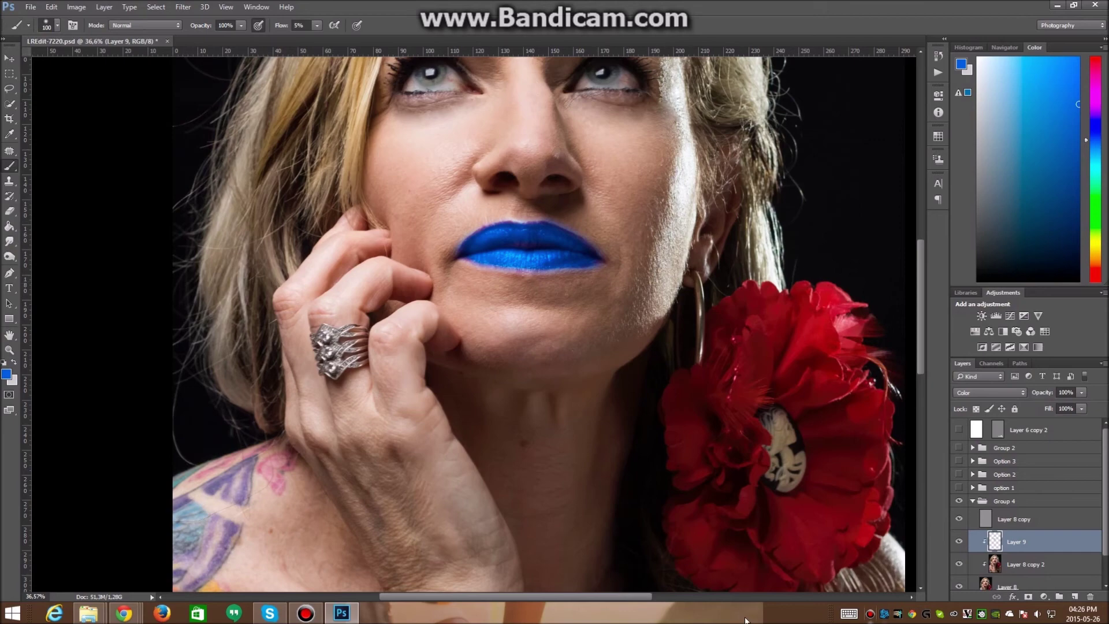
Compare the full portrait with the blue-lipped Layer 9 hidden and shown.
{"action": "scroll", "coordinate": [641, 461], "scroll_direction": "down", "scroll_amount": 5}
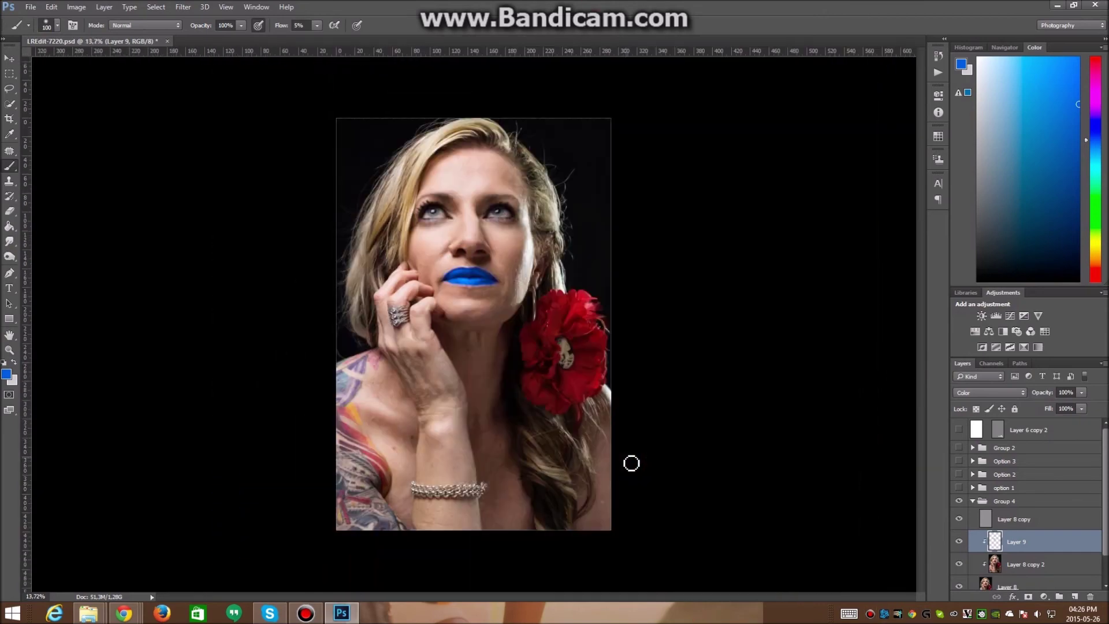
{"action": "left_click", "coordinate": [959, 543]}
{"action": "left_click", "coordinate": [958, 543]}
{"action": "left_click", "coordinate": [959, 543]}
{"action": "left_click", "coordinate": [959, 543]}
Set Layer 9's blending mode back to Normal.
{"action": "left_click", "coordinate": [989, 393]}
{"action": "left_click", "coordinate": [989, 393]}
{"action": "left_click", "coordinate": [989, 393]}
{"action": "left_click", "coordinate": [981, 388]}
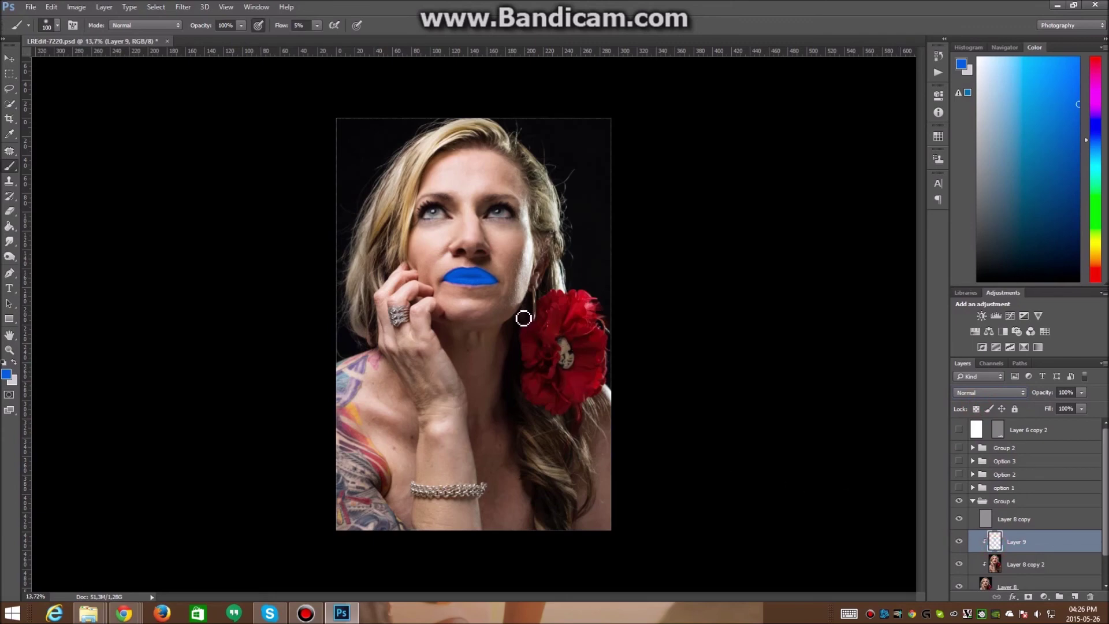
Erase the blue paint from the lips on Layer 9 using the Eraser tool enlarged to size 400.
{"action": "left_click", "coordinate": [9, 211]}
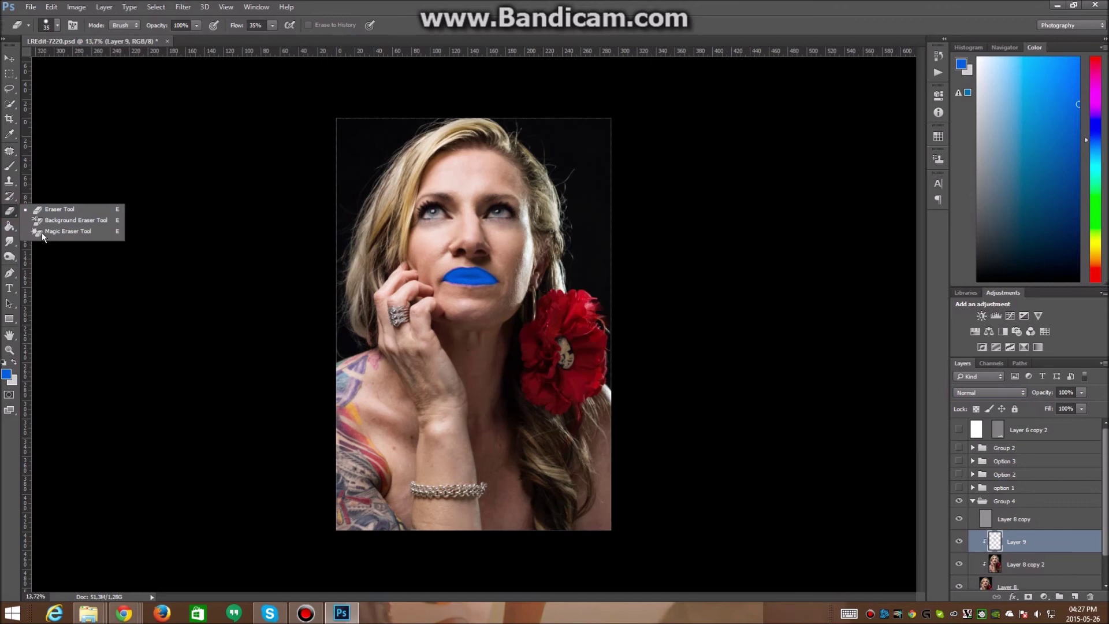
{"action": "left_click", "coordinate": [53, 209]}
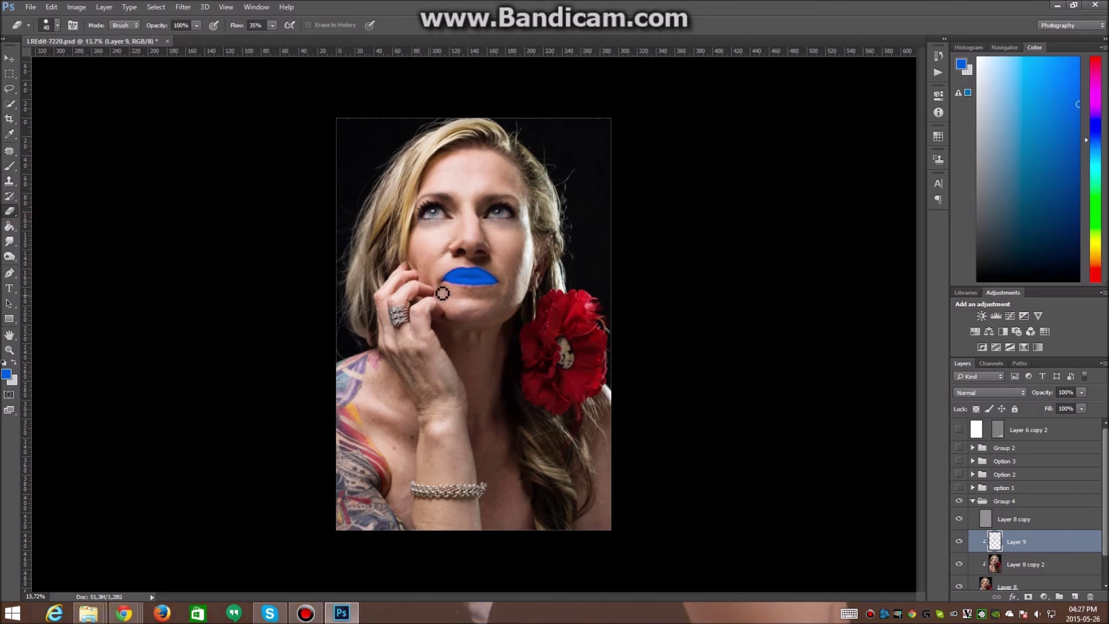
{"action": "key", "text": "]"}
{"action": "key", "text": "]"}
{"action": "key", "text": "]"}
{"action": "key", "text": "]"}
{"action": "key", "text": "]"}
{"action": "key", "text": "]"}
{"action": "key", "text": "]"}
{"action": "key", "text": "]"}
{"action": "key", "text": "]"}
{"action": "key", "text": "]"}
{"action": "left_click_drag", "start_coordinate": [498, 276], "coordinate": [435, 275]}
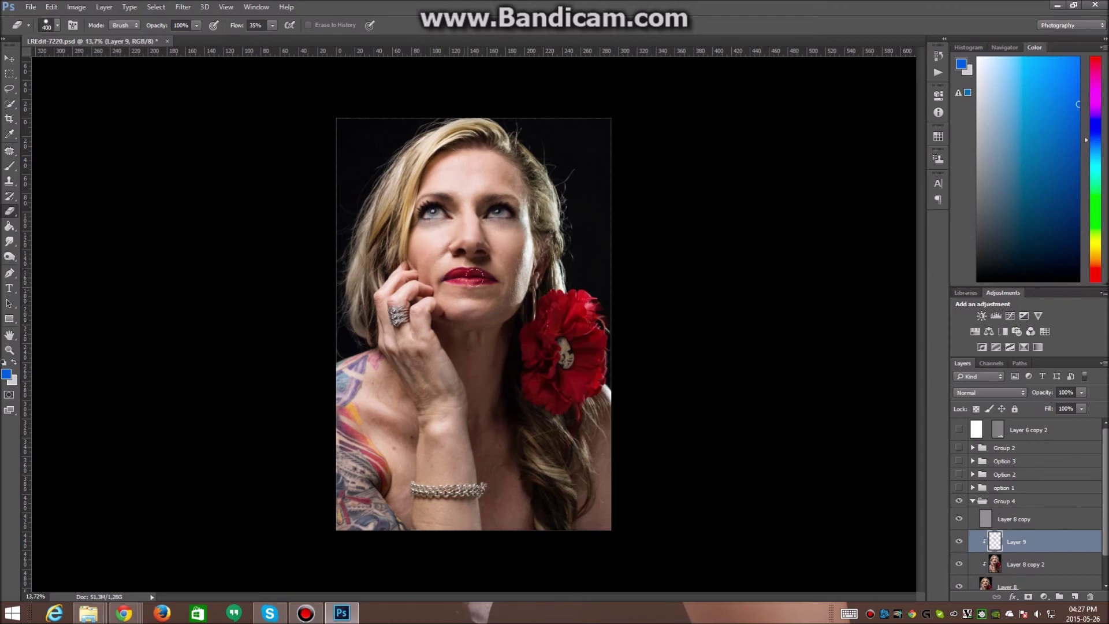
Save the document and paint sampled skin tones over the uneven patches of the upper neck on Layer 9 with the Brush at size 100.
{"action": "key", "text": "ctrl+s"}
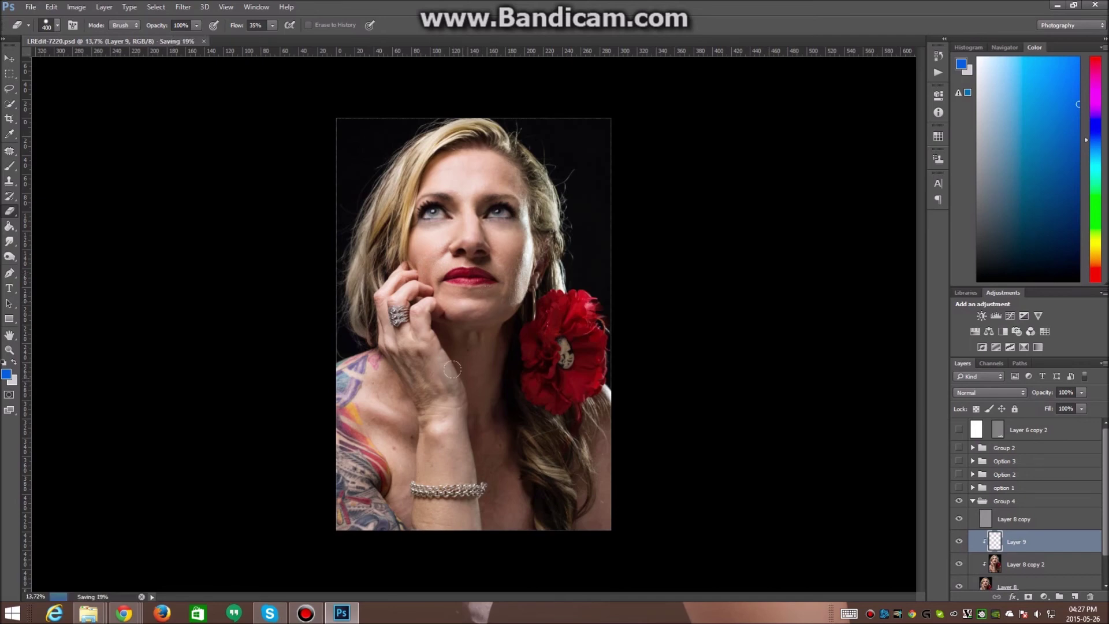
{"action": "scroll", "coordinate": [495, 304], "scroll_direction": "up", "scroll_amount": 5}
{"action": "scroll", "coordinate": [420, 246], "scroll_direction": "up", "scroll_amount": 2}
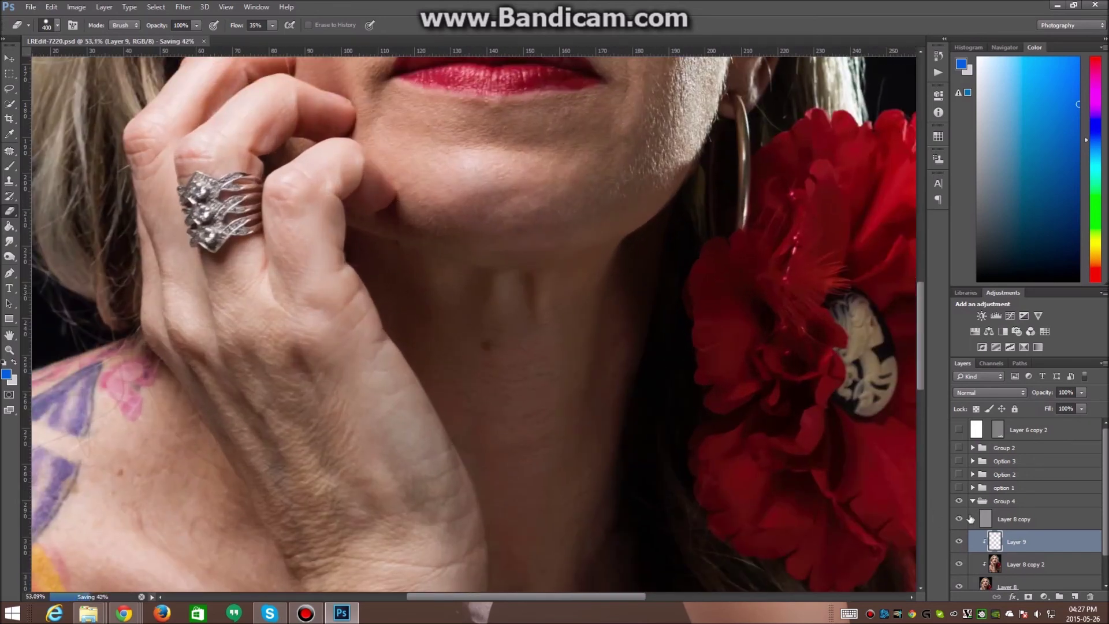
{"action": "key", "text": "b"}
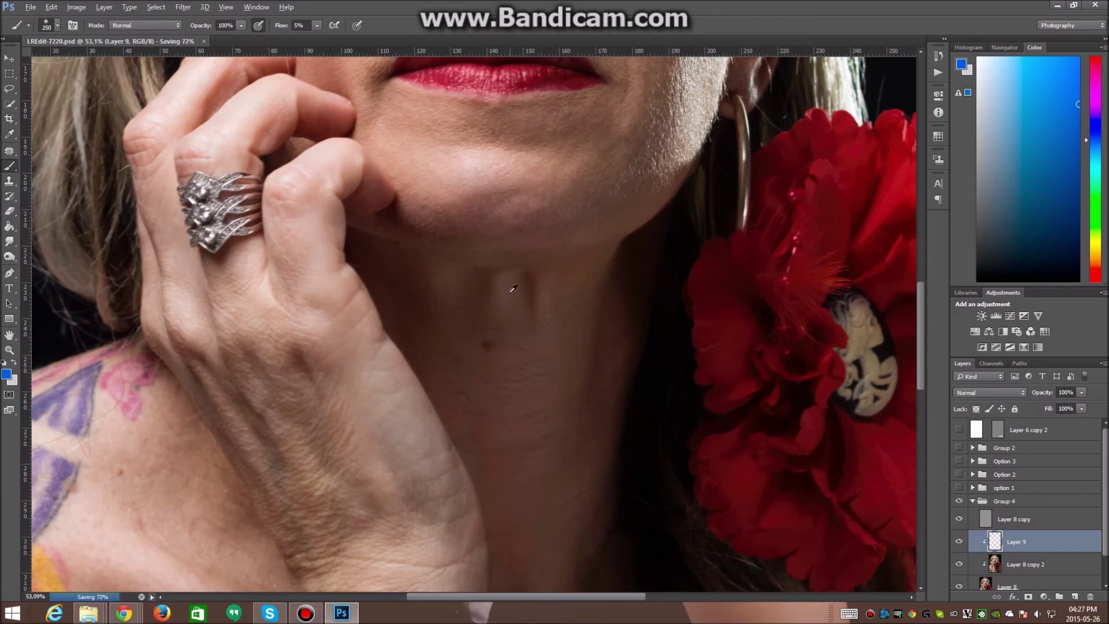
{"action": "left_click", "coordinate": [495, 285], "text": "alt"}
{"action": "left_click_drag", "start_coordinate": [494, 285], "coordinate": [502, 294]}
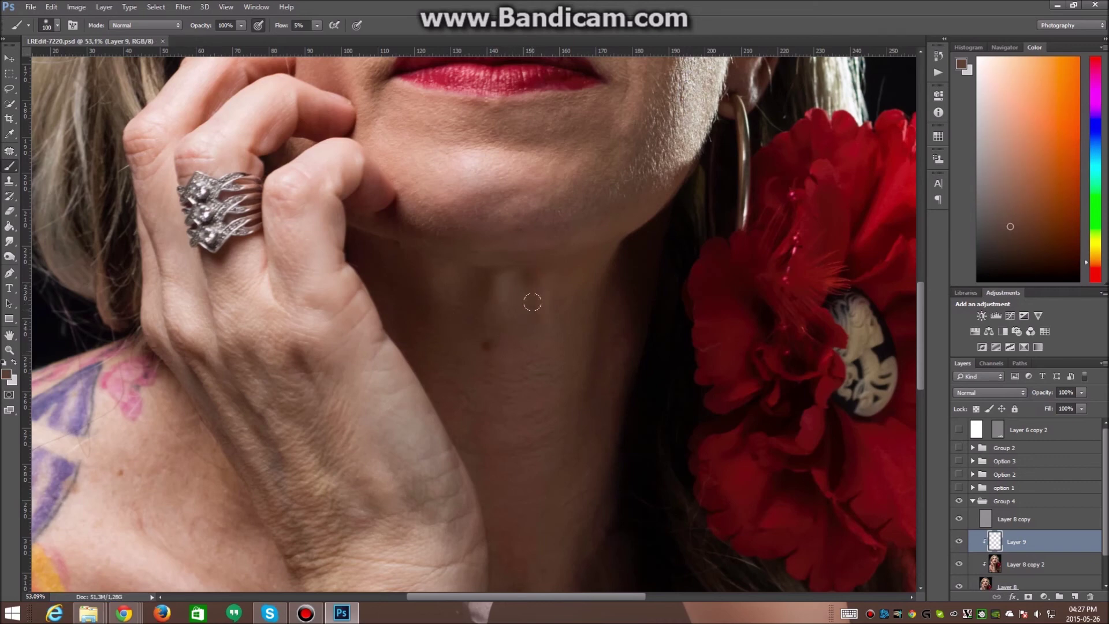
{"action": "left_click", "coordinate": [562, 285], "text": "alt"}
{"action": "left_click", "coordinate": [509, 281], "text": "alt"}
{"action": "left_click", "coordinate": [453, 281], "text": "alt"}
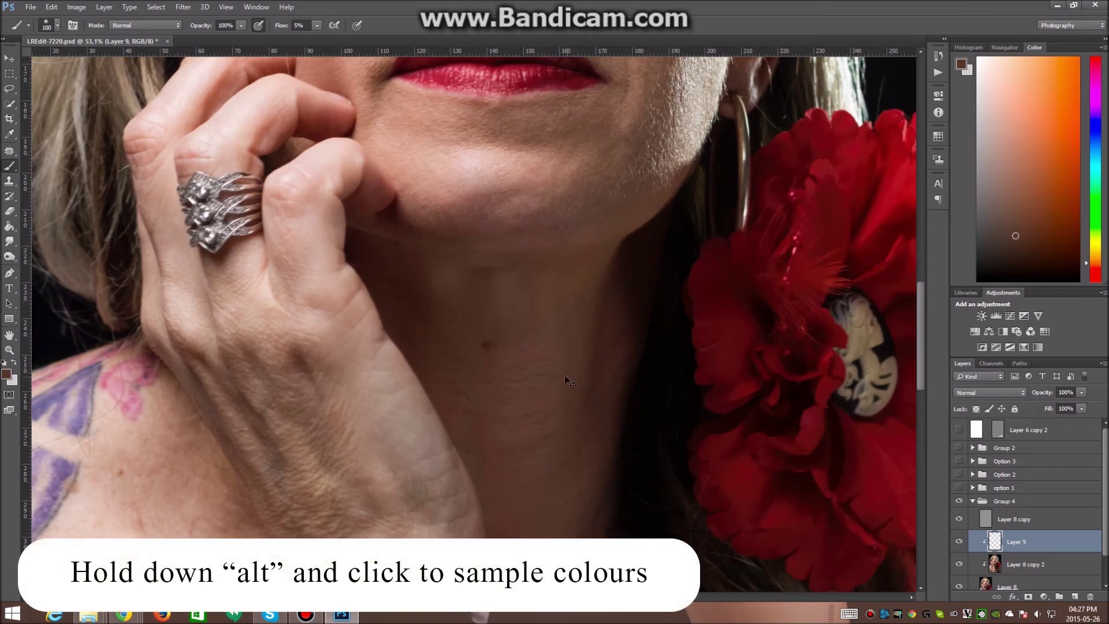
{"action": "left_click", "coordinate": [520, 319], "text": "alt"}
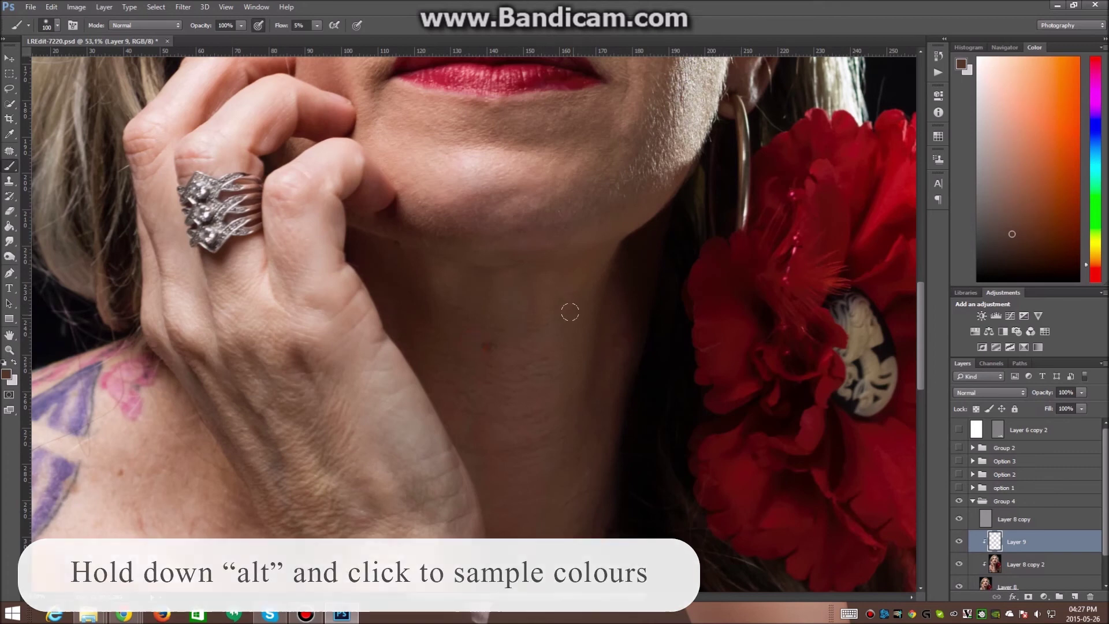
Set the Clone Stamp to size 150 and clone nearby skin over the uneven shading just below the chin on Layer 9.
{"action": "key", "text": "s"}
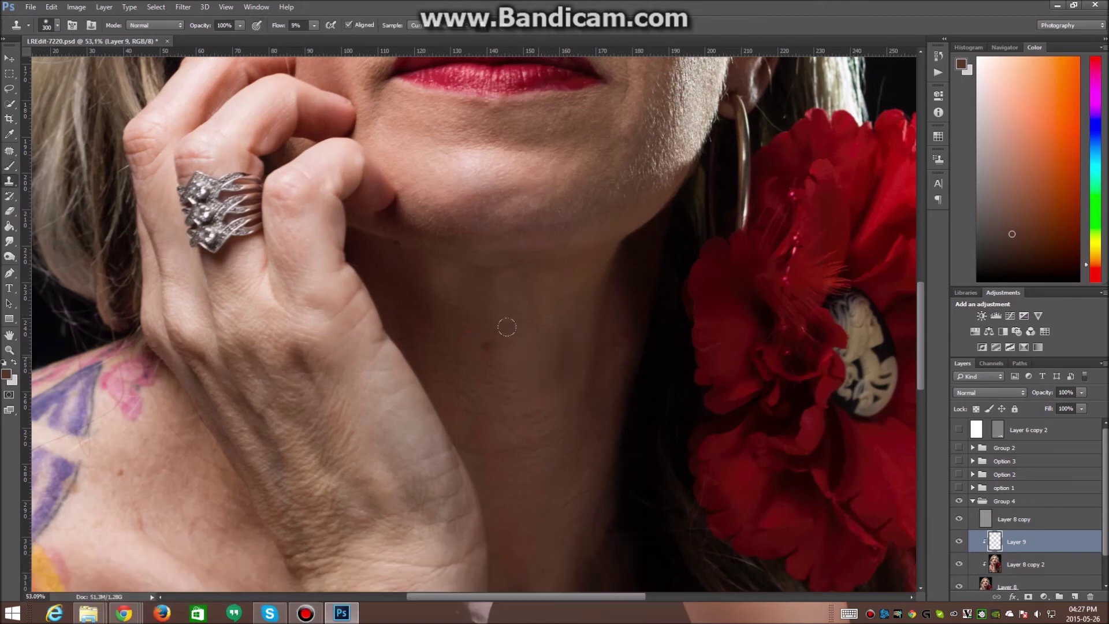
{"action": "key", "text": "bracketleft"}
{"action": "key", "text": "bracketleft"}
{"action": "key", "text": "bracketleft"}
{"action": "key", "text": "bracketleft"}
{"action": "right_click", "coordinate": [11, 184]}
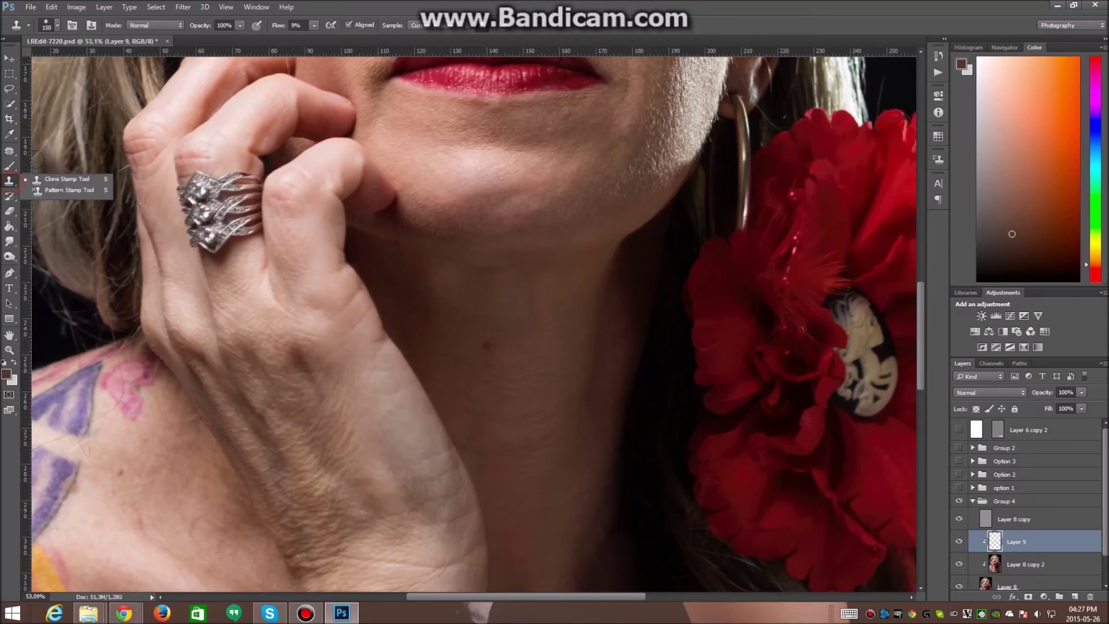
{"action": "left_click", "coordinate": [556, 276]}
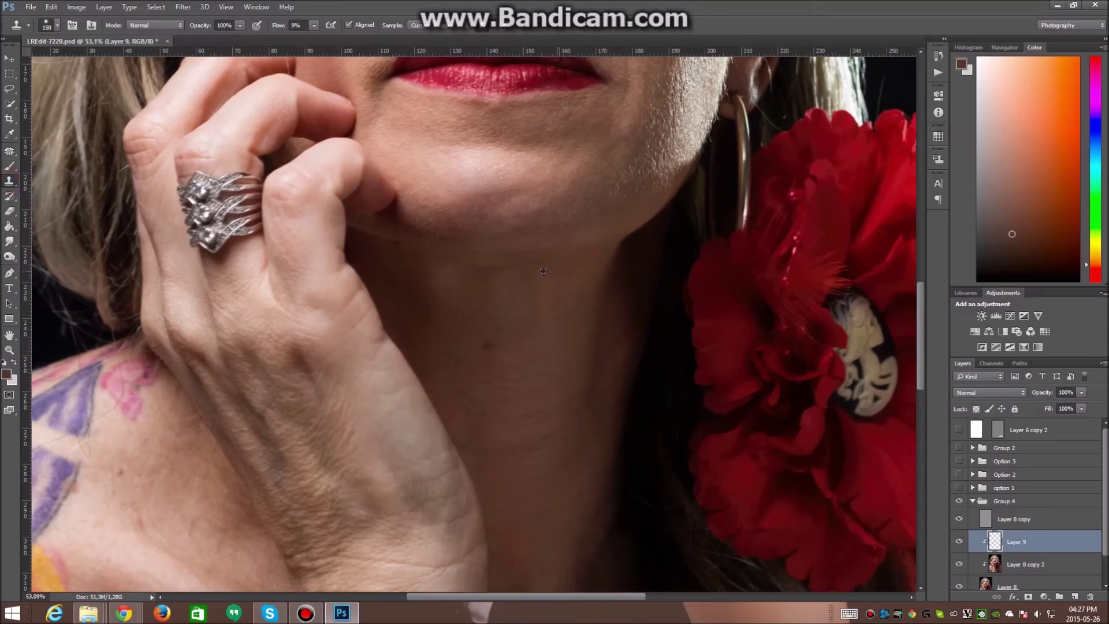
{"action": "left_click", "coordinate": [533, 264], "text": "alt"}
{"action": "mouse_move", "coordinate": [470, 255]}
{"action": "left_mouse_down"}
{"action": "mouse_move", "coordinate": [496, 260]}
{"action": "mouse_move", "coordinate": [480, 263]}
{"action": "mouse_move", "coordinate": [458, 303]}
{"action": "mouse_move", "coordinate": [499, 313]}
{"action": "mouse_move", "coordinate": [527, 305]}
{"action": "left_mouse_up"}
{"action": "left_click", "coordinate": [530, 284], "text": "alt"}
{"action": "left_click", "coordinate": [560, 267]}
Clone neighbouring skin over the mole and the shadowed side of the neck beside the hand.
{"action": "left_click", "coordinate": [416, 280], "text": "alt"}
{"action": "left_click", "coordinate": [437, 277]}
{"action": "left_click", "coordinate": [428, 282]}
{"action": "left_click", "coordinate": [490, 346]}
{"action": "left_click", "coordinate": [431, 287]}
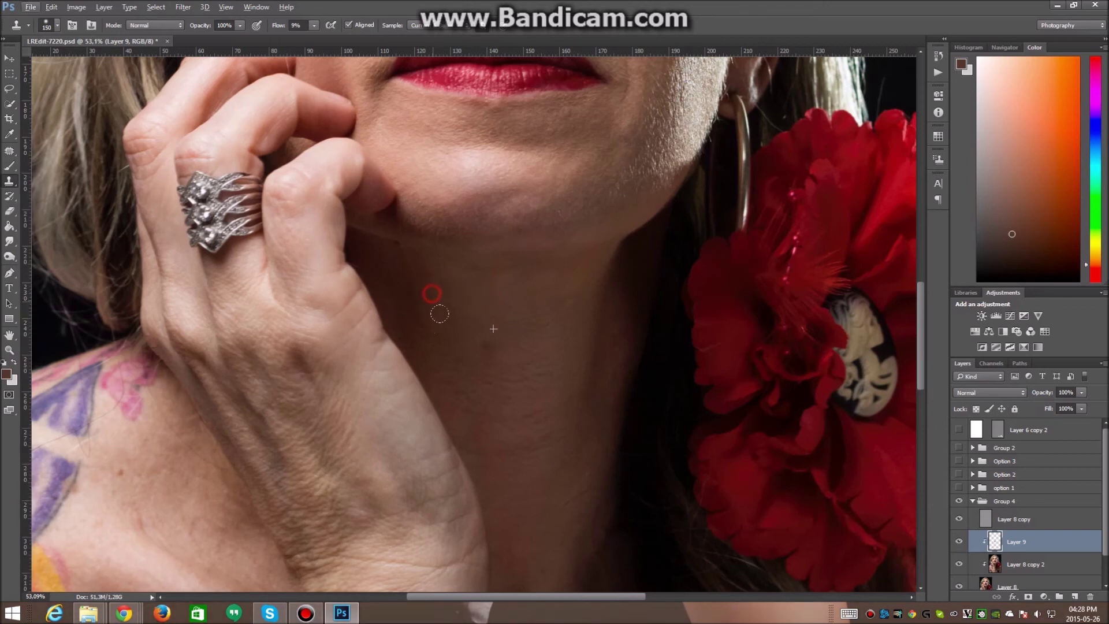
{"action": "left_click", "coordinate": [488, 292]}
{"action": "left_click", "coordinate": [415, 268]}
{"action": "left_click", "coordinate": [452, 277]}
{"action": "left_click", "coordinate": [518, 312]}
{"action": "left_click", "coordinate": [389, 265]}
{"action": "left_click", "coordinate": [416, 277]}
{"action": "left_click", "coordinate": [444, 291]}
Compare the full portrait with the retouched Layer 9 hidden and shown.
{"action": "scroll", "coordinate": [635, 130], "scroll_direction": "down", "scroll_amount": 8}
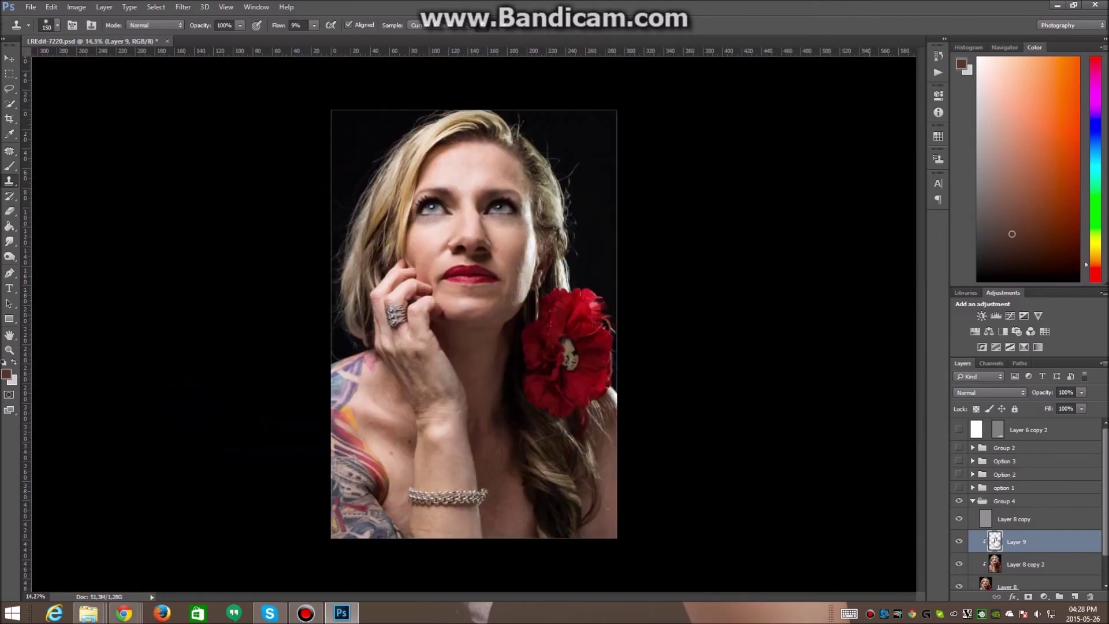
{"action": "left_click", "coordinate": [953, 544]}
{"action": "left_click", "coordinate": [954, 544]}
{"action": "left_click", "coordinate": [954, 544]}
{"action": "left_click", "coordinate": [954, 544]}
Clone more skin over the middle of the throat on Layer 9.
{"action": "scroll", "coordinate": [441, 362], "scroll_direction": "up", "scroll_amount": 7}
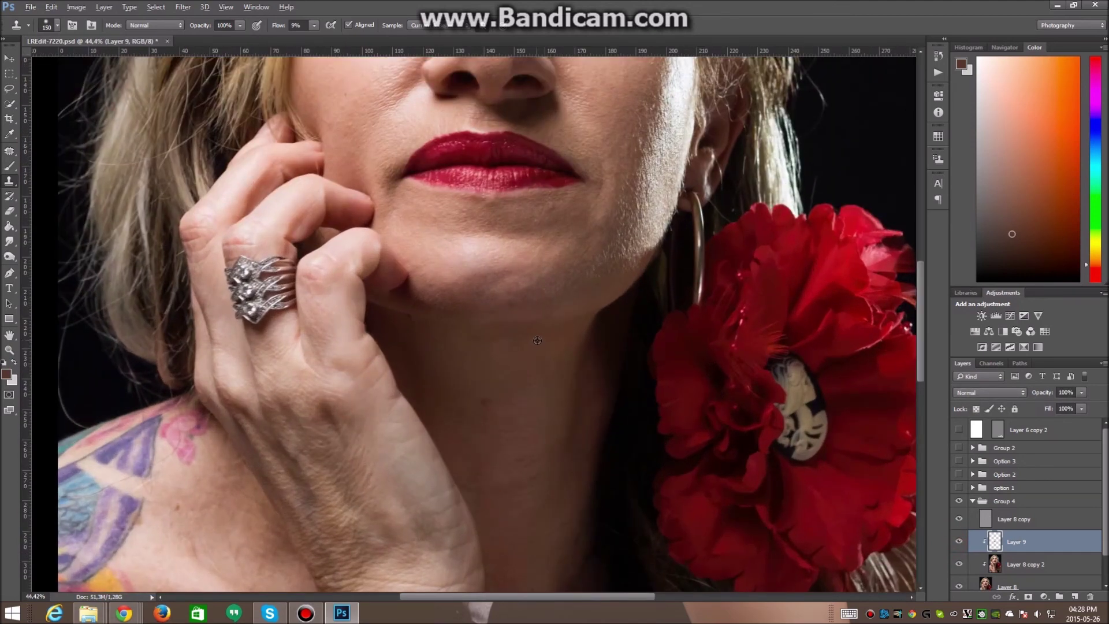
{"action": "left_click_drag", "start_coordinate": [492, 350], "coordinate": [512, 355]}
{"action": "left_click_drag", "start_coordinate": [537, 359], "coordinate": [532, 412]}
Compare the full portrait with the option 1 group shown and hidden.
{"action": "scroll", "coordinate": [751, 242], "scroll_direction": "down", "scroll_amount": 3}
{"action": "scroll", "coordinate": [698, 212], "scroll_direction": "down", "scroll_amount": 4}
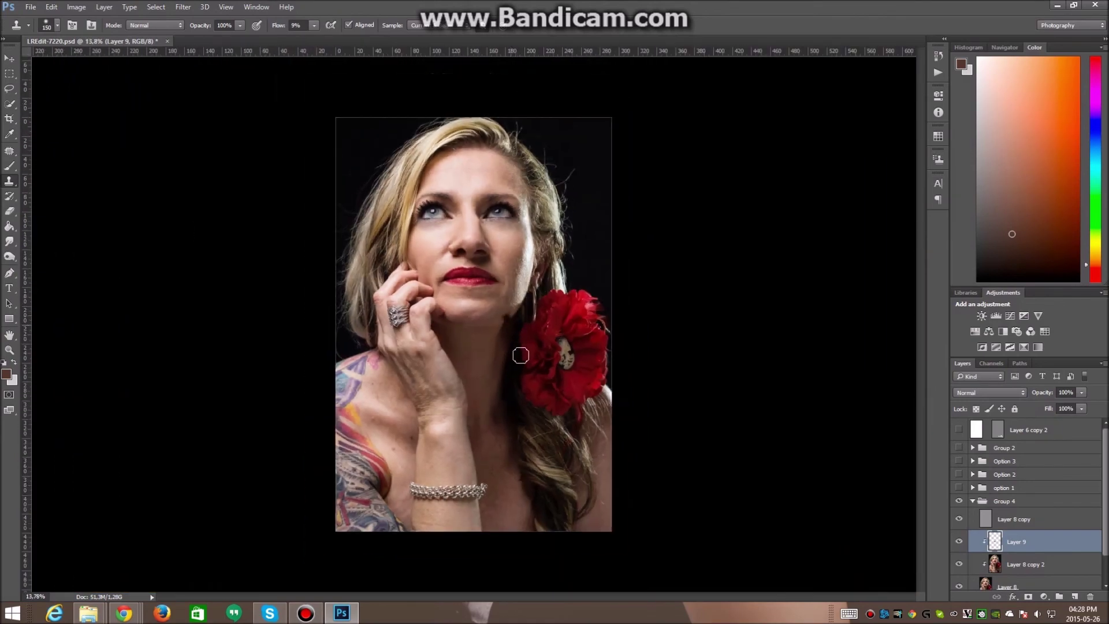
{"action": "left_click", "coordinate": [959, 488]}
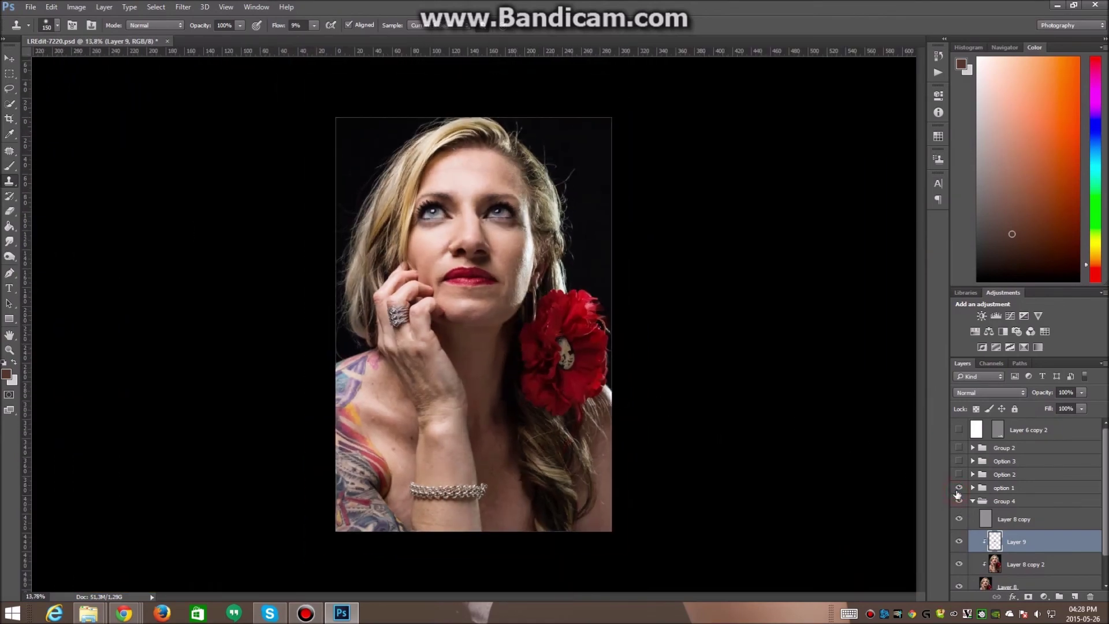
{"action": "left_click", "coordinate": [957, 490]}
{"action": "left_click", "coordinate": [957, 490]}
{"action": "left_click", "coordinate": [957, 490]}
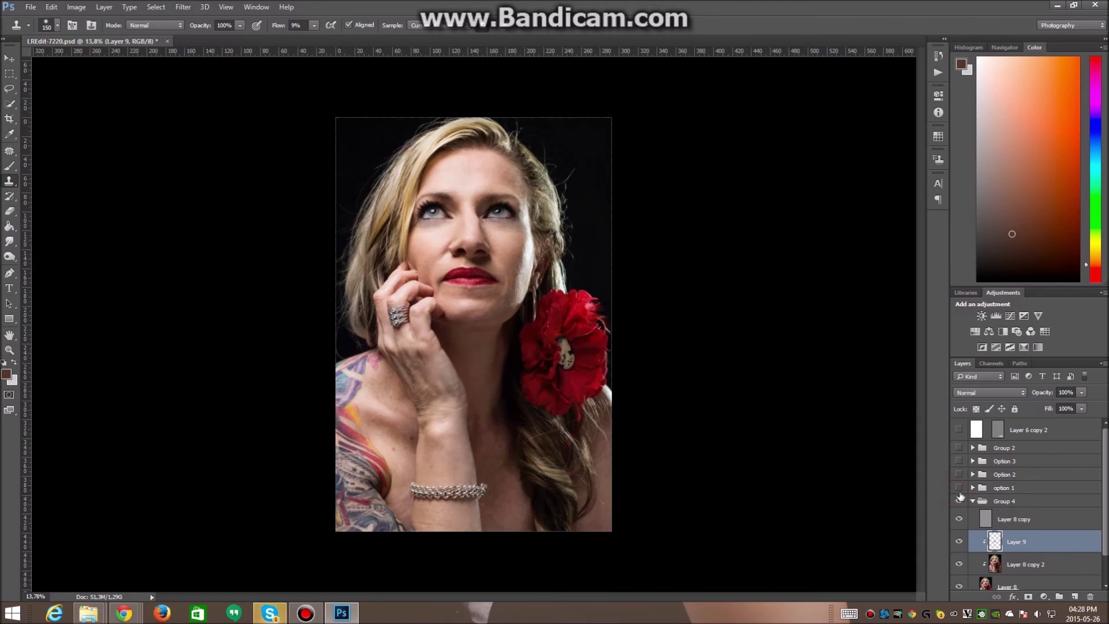
{"action": "left_click", "coordinate": [959, 488]}
{"action": "left_click", "coordinate": [959, 488]}
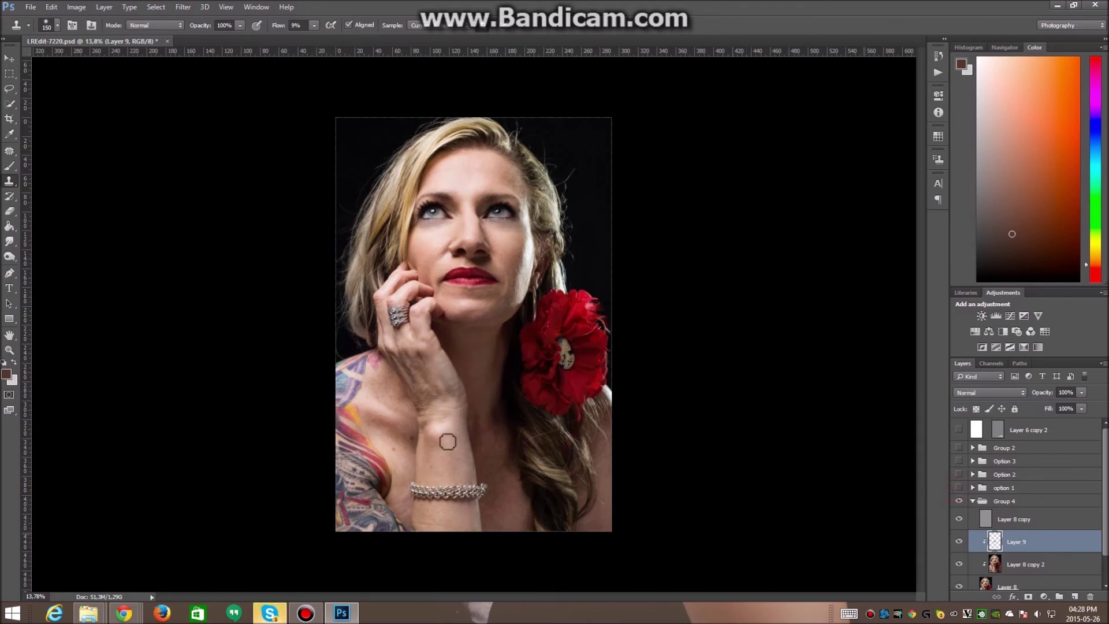
Add a layer mask to Layer 9 and paint black on it over the neck using the Brush enlarged to size 250.
{"action": "scroll", "coordinate": [379, 370], "scroll_direction": "up", "scroll_amount": 3}
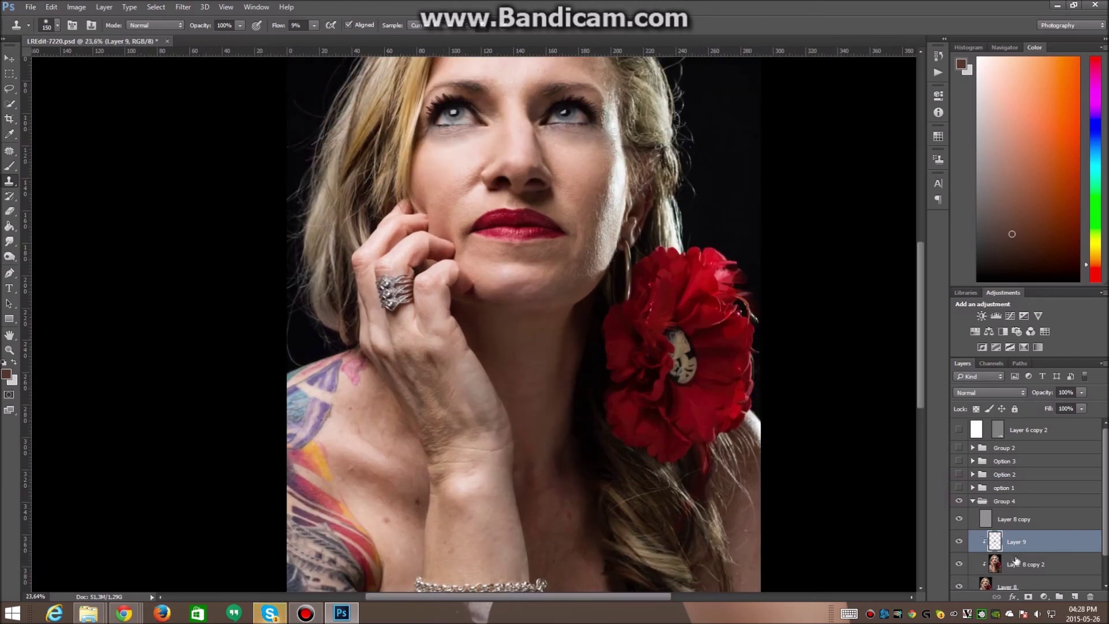
{"action": "left_click", "coordinate": [1029, 597]}
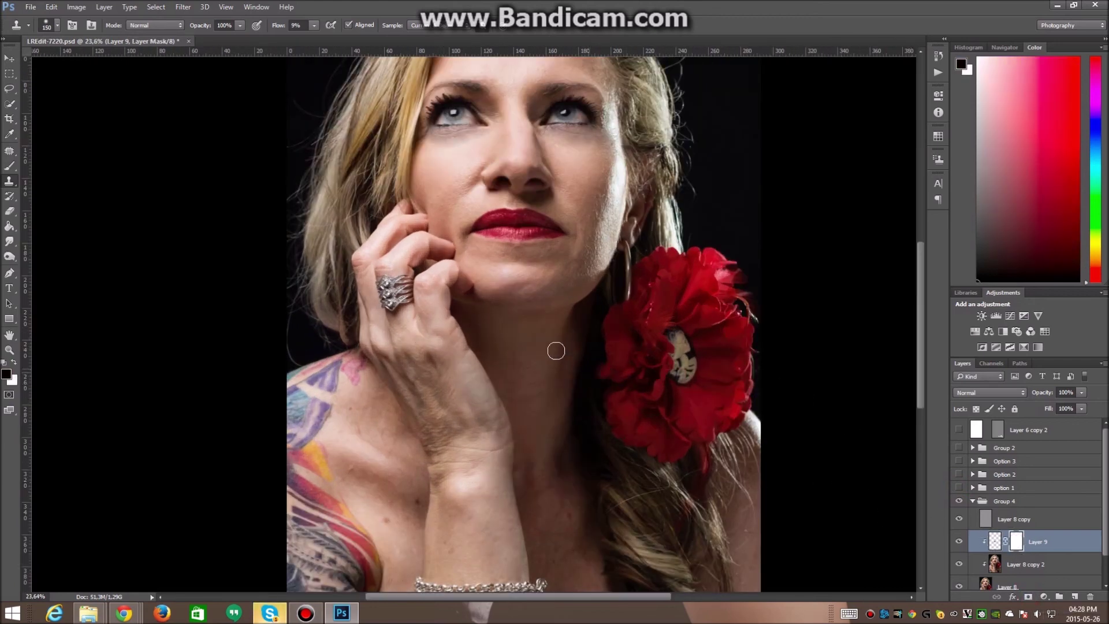
{"action": "key", "text": "b"}
{"action": "key", "text": "bracketright"}
{"action": "key", "text": "bracketright"}
{"action": "key", "text": "bracketright"}
{"action": "key", "text": "bracketright"}
{"action": "key", "text": "bracketright"}
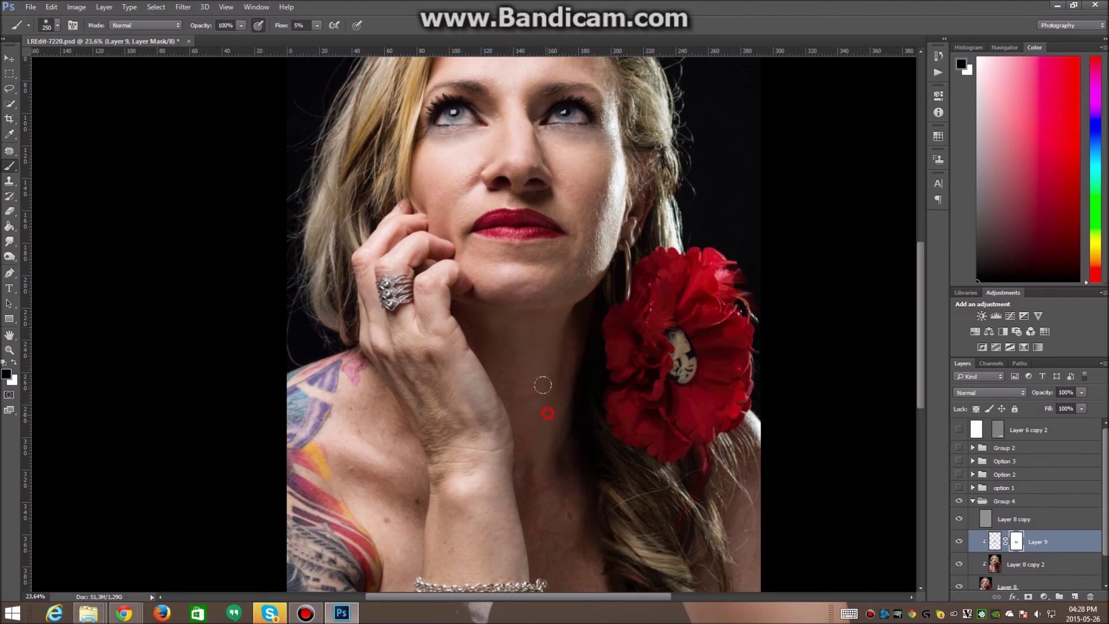
{"action": "key", "text": "x"}
{"action": "scroll", "coordinate": [573, 375], "scroll_direction": "down", "scroll_amount": 3}
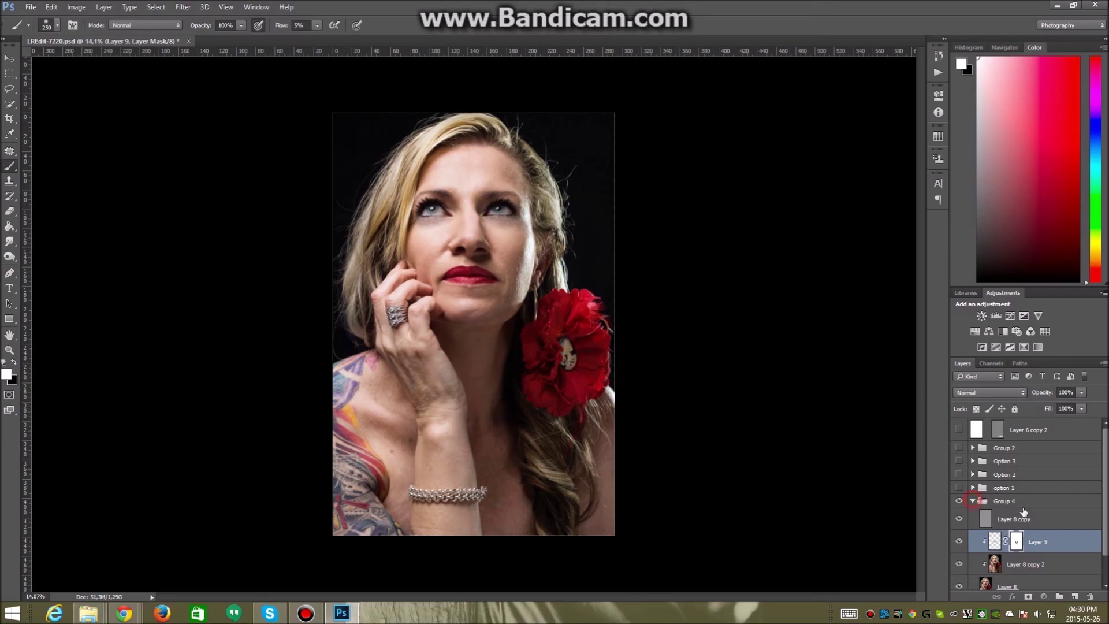
Collapse Group 4, compare the portrait with the group hidden and shown, and examine the retouched face up close.
{"action": "left_click", "coordinate": [972, 500]}
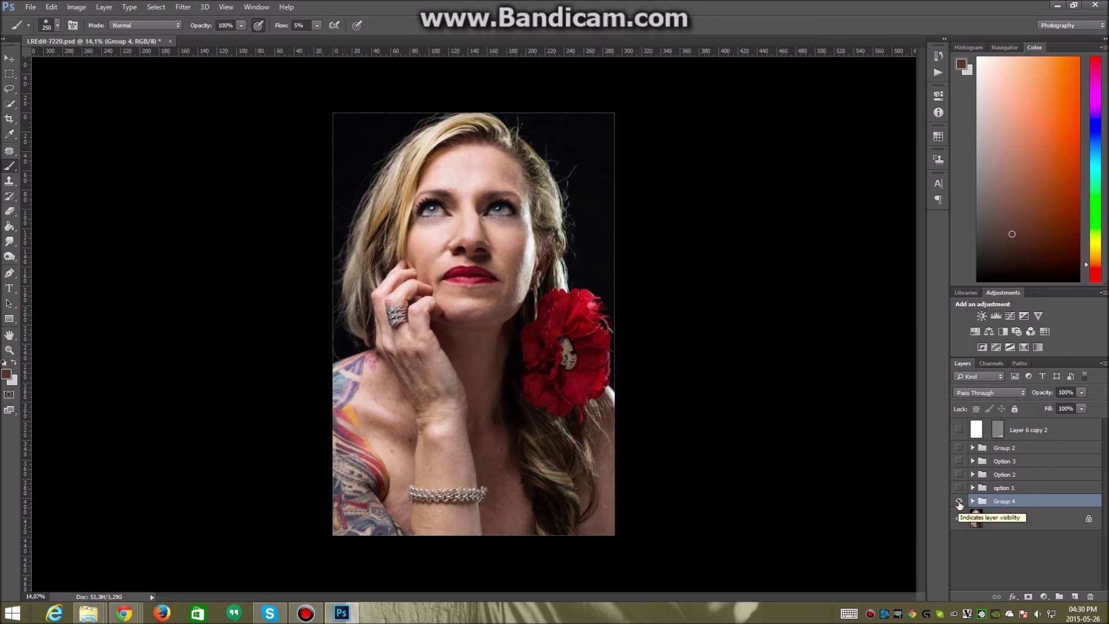
{"action": "left_click", "coordinate": [959, 502]}
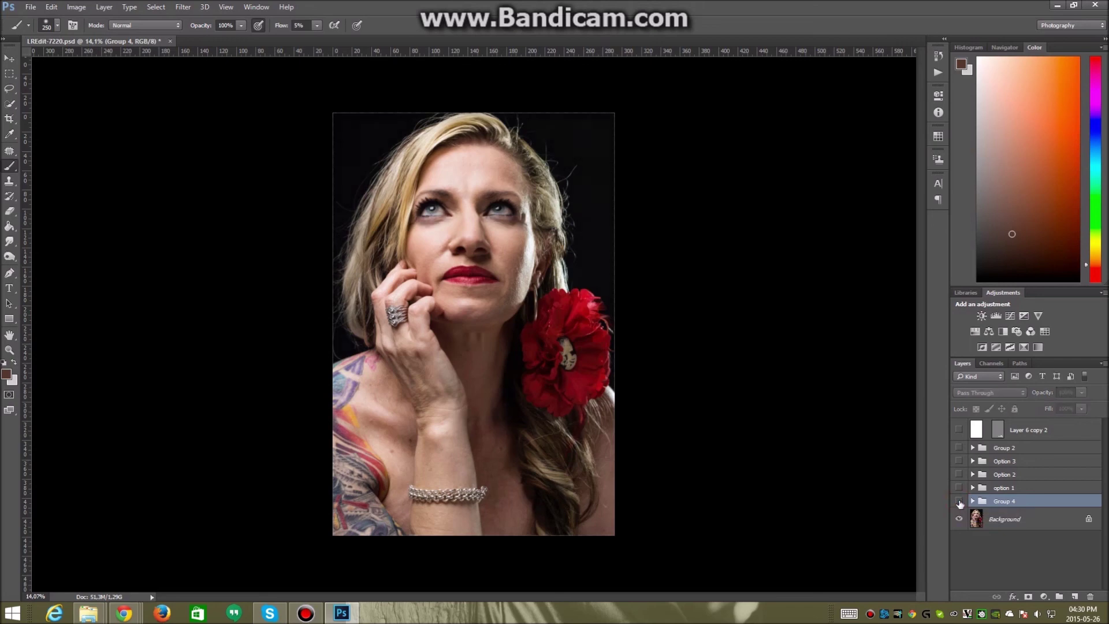
{"action": "left_click", "coordinate": [959, 502]}
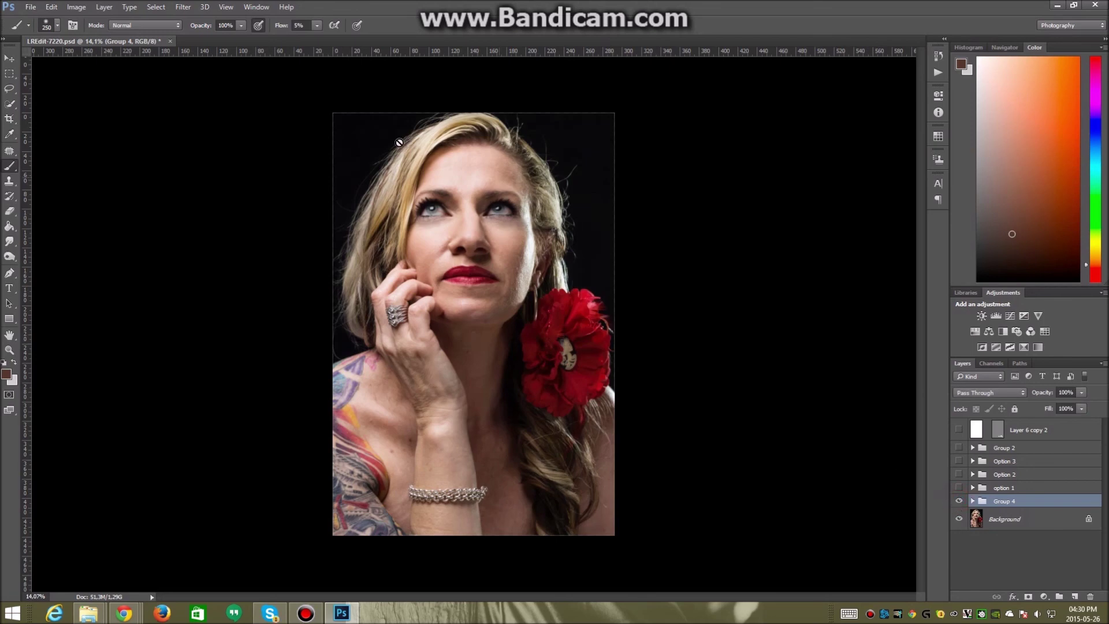
{"action": "scroll", "coordinate": [470, 149], "scroll_direction": "up", "scroll_amount": 5}
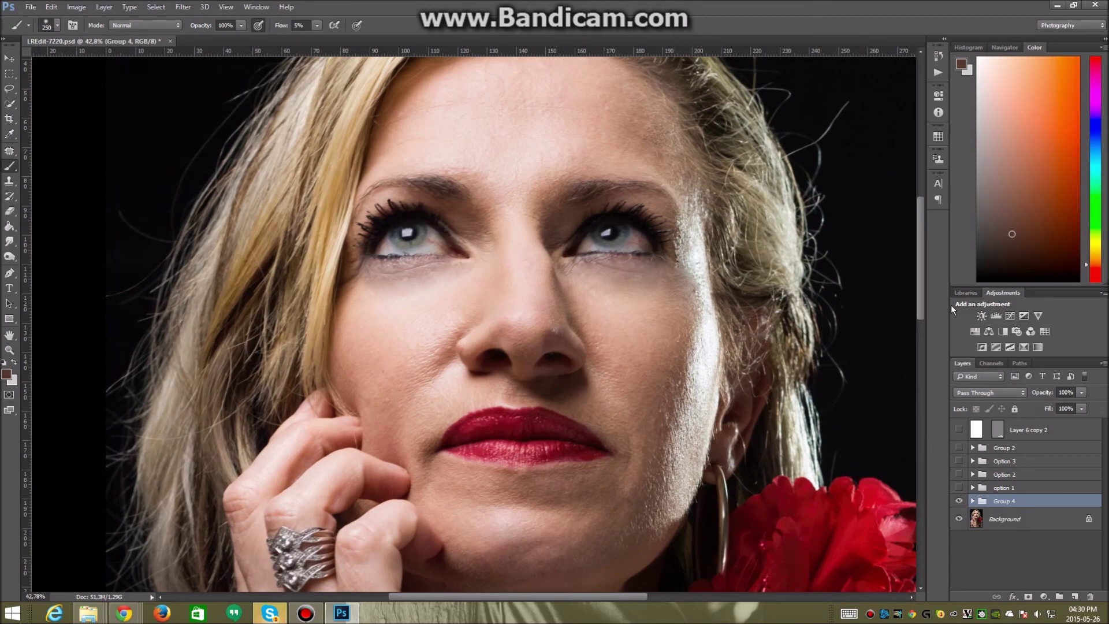
{"action": "mouse_move", "coordinate": [919, 311]}
{"action": "left_mouse_down"}
{"action": "mouse_move", "coordinate": [918, 537]}
{"action": "mouse_move", "coordinate": [922, 323]}
{"action": "left_mouse_up"}
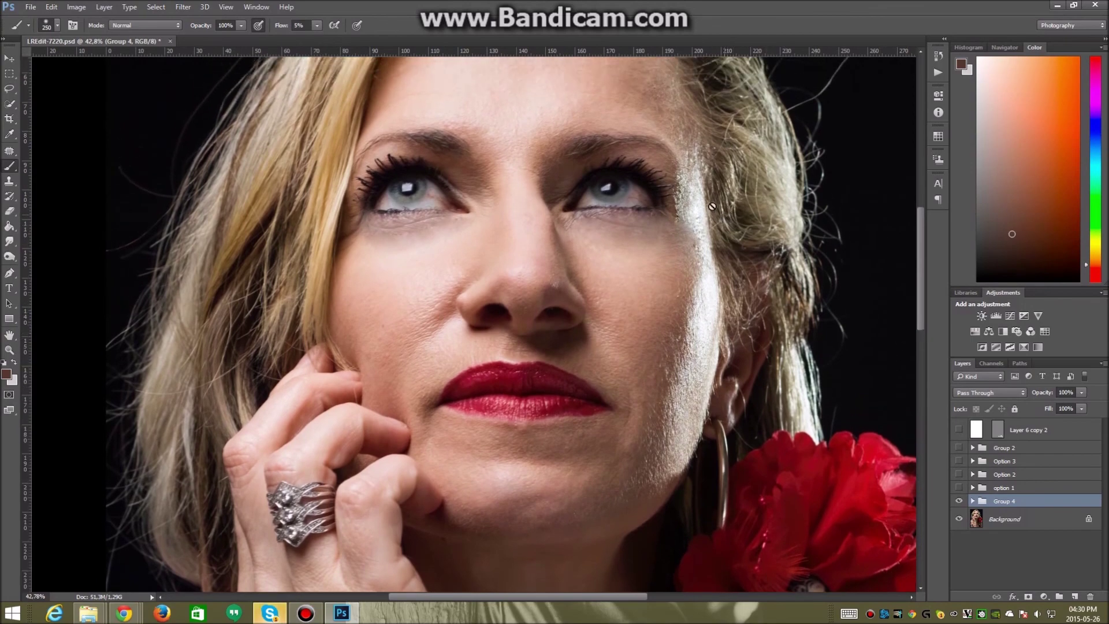
{"action": "scroll", "coordinate": [679, 290], "scroll_direction": "down", "scroll_amount": 5}
{"action": "scroll", "coordinate": [498, 349], "scroll_direction": "up", "scroll_amount": 1}
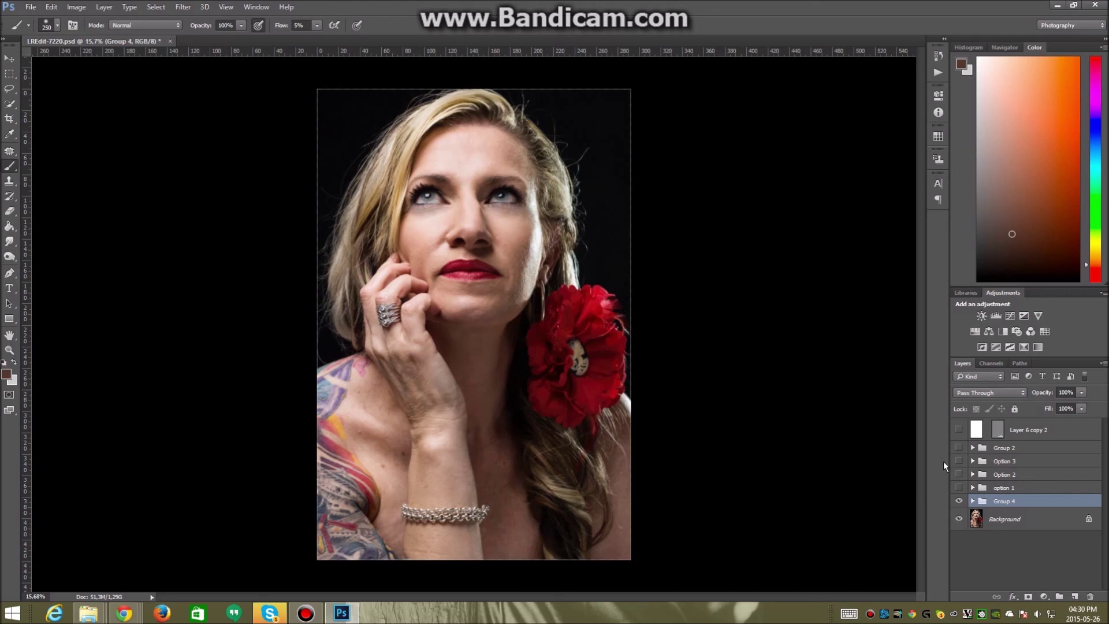
Repeatedly hide and show Group 4 to compare the portrait before and after the retouch.
{"action": "left_click", "coordinate": [959, 500]}
{"action": "left_click", "coordinate": [959, 501]}
{"action": "left_click", "coordinate": [959, 500]}
{"action": "left_click", "coordinate": [959, 501]}
{"action": "left_click", "coordinate": [959, 501]}
{"action": "left_click", "coordinate": [960, 503]}
{"action": "left_click", "coordinate": [960, 504]}
{"action": "left_click", "coordinate": [960, 503]}
Expand Group 4 and toggle the visibility of its Linear Light layer, Layer 8 copy, to review its effect.
{"action": "left_click", "coordinate": [972, 501]}
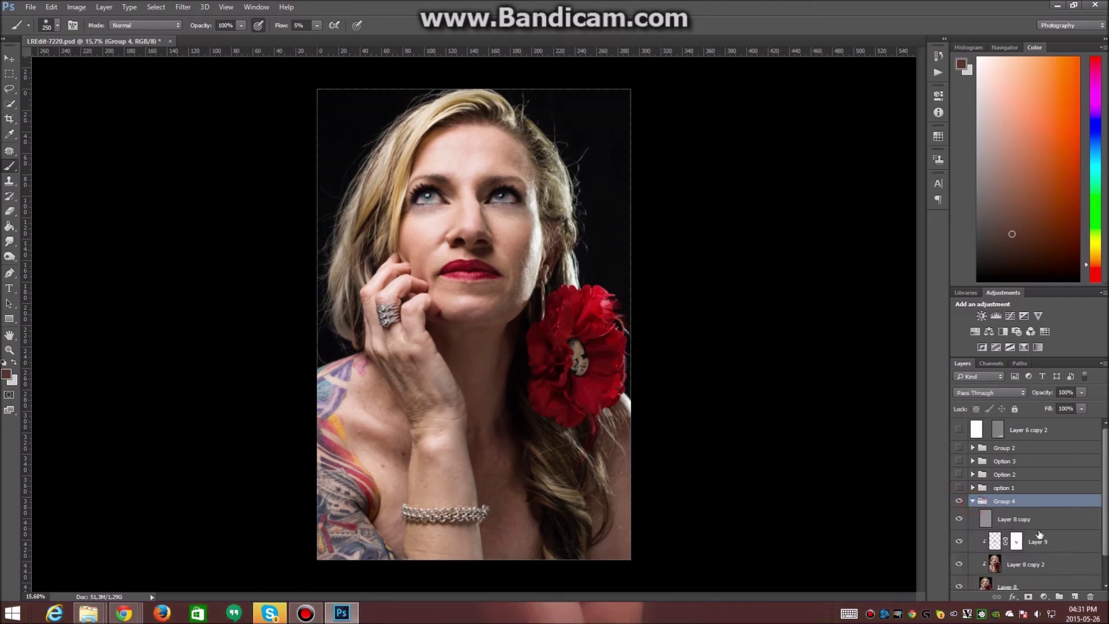
{"action": "scroll", "coordinate": [1104, 531], "scroll_direction": "down", "scroll_amount": 2}
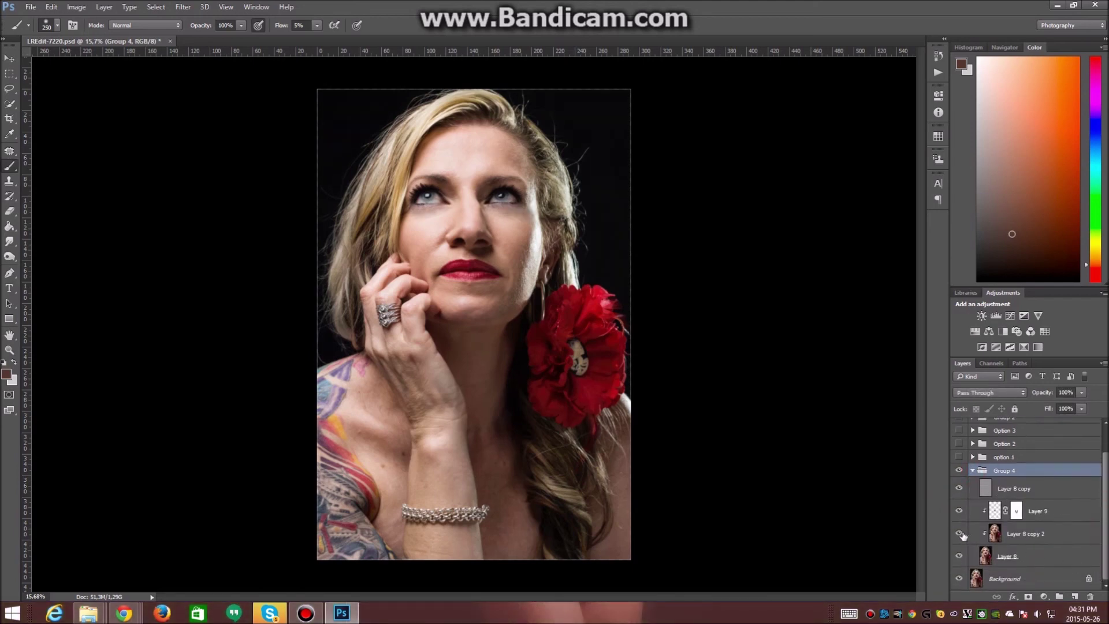
{"action": "left_click", "coordinate": [1004, 491]}
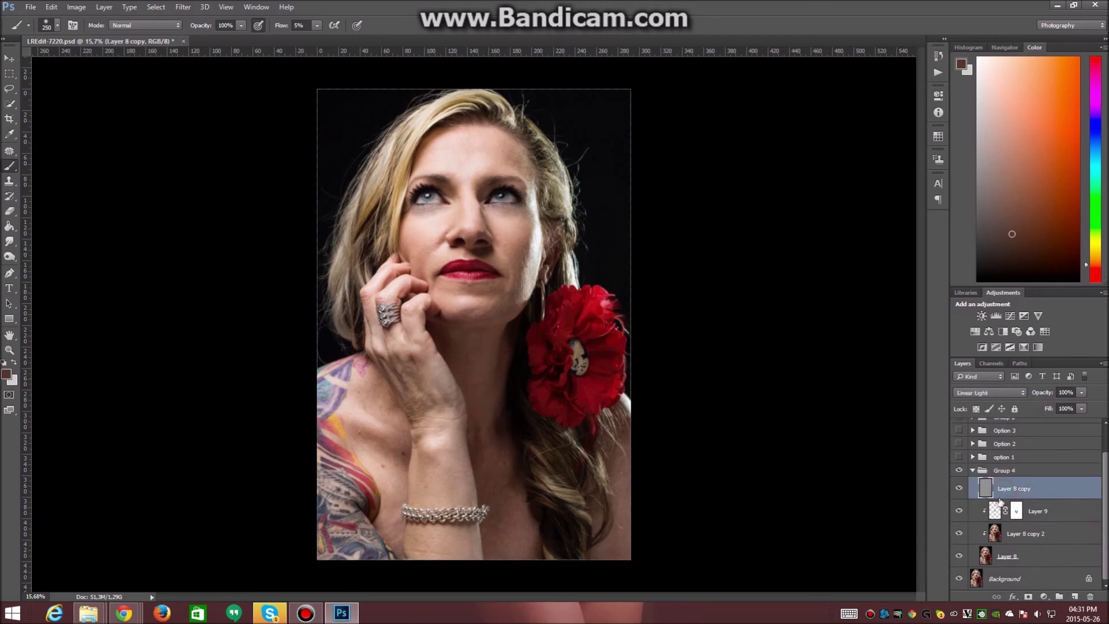
{"action": "left_click", "coordinate": [959, 489]}
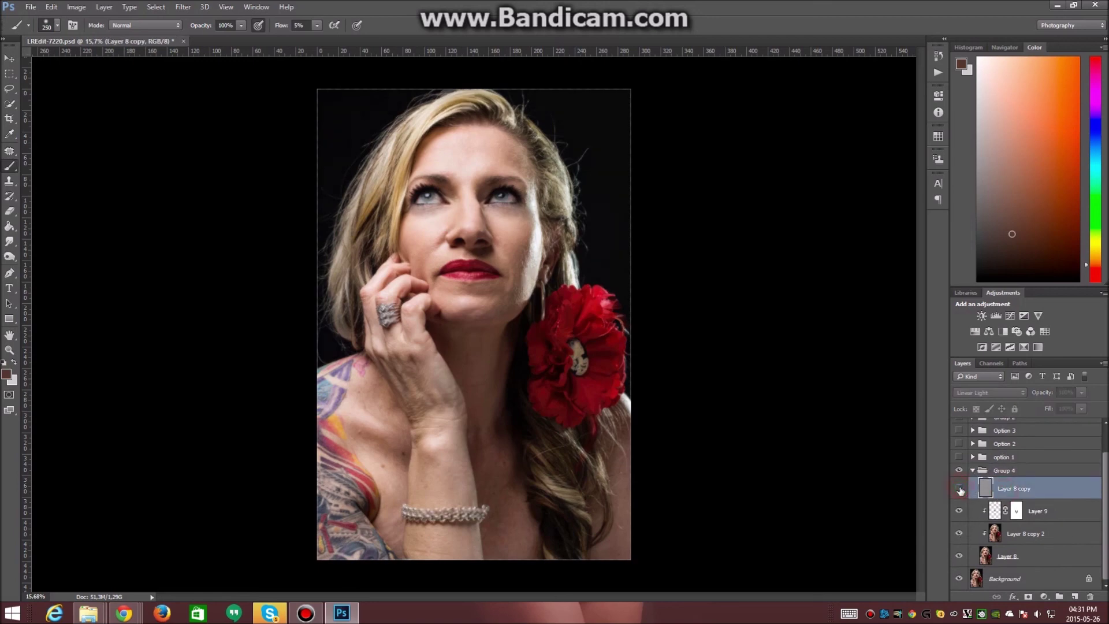
{"action": "left_click", "coordinate": [959, 489]}
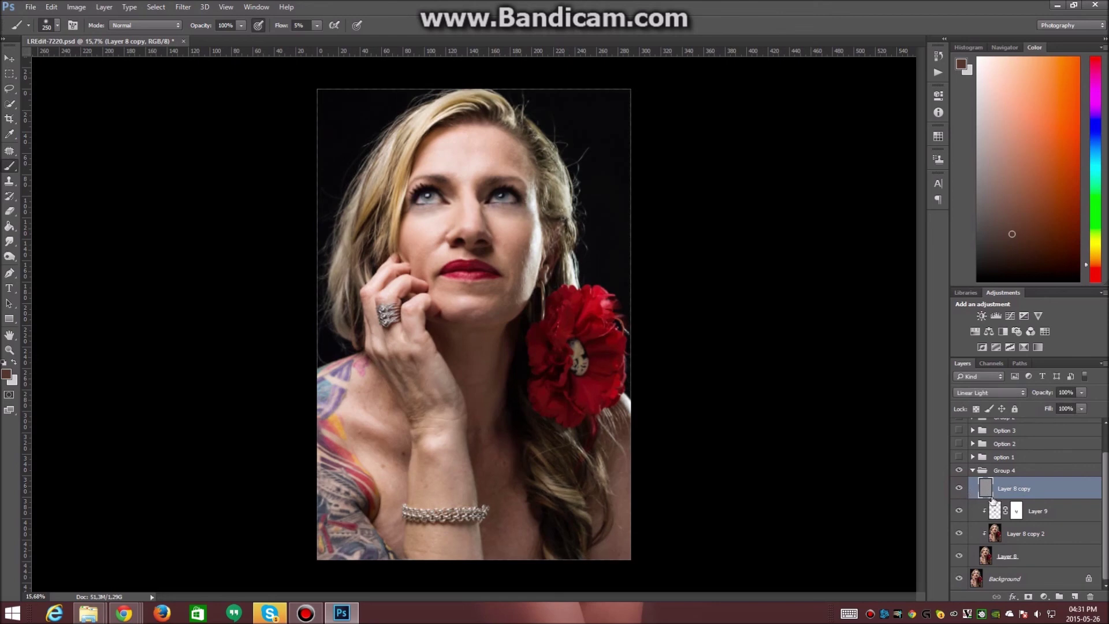
{"action": "left_click", "coordinate": [959, 489]}
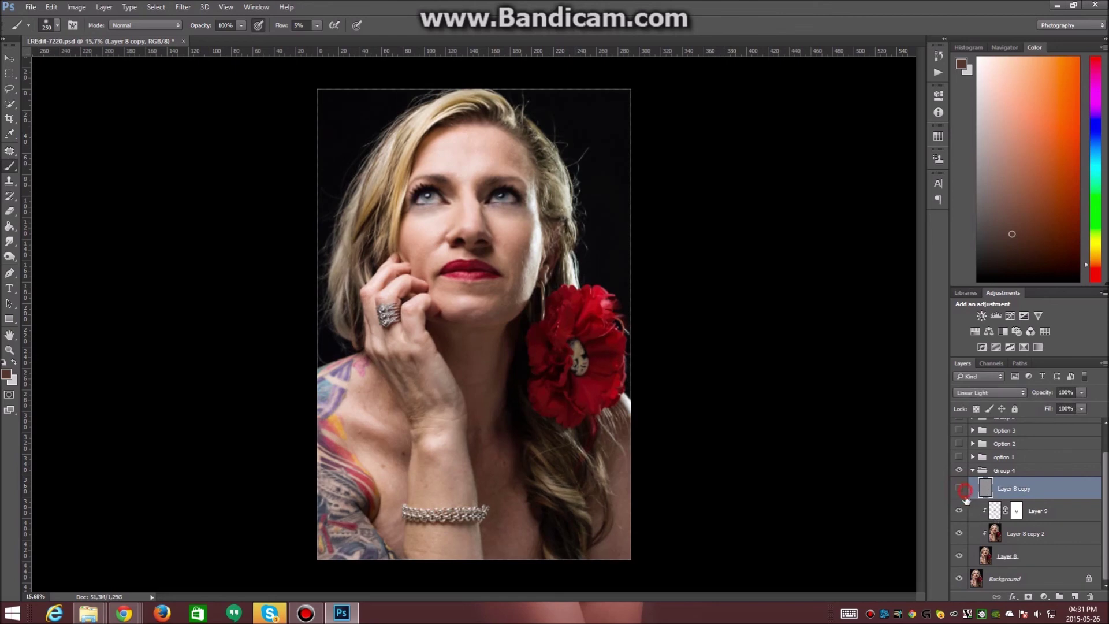
Hide Layer 8 copy 2 and Layer 9, and show Layer 8 copy again to view the texture alone.
{"action": "left_click", "coordinate": [1017, 536]}
{"action": "left_click", "coordinate": [957, 536]}
{"action": "left_click", "coordinate": [959, 511]}
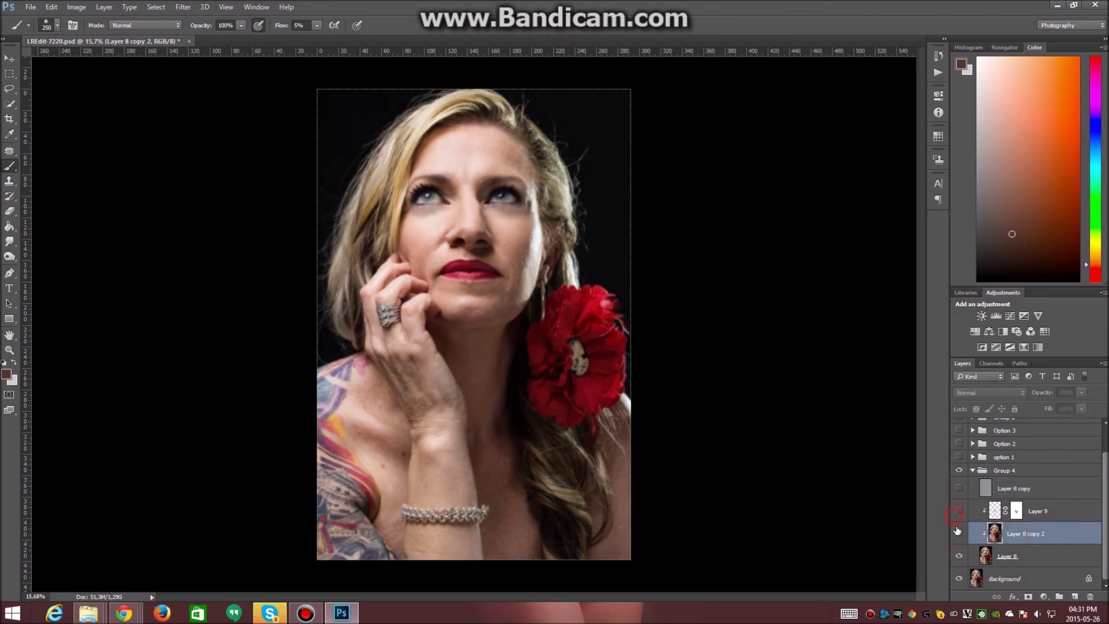
{"action": "left_click", "coordinate": [958, 489]}
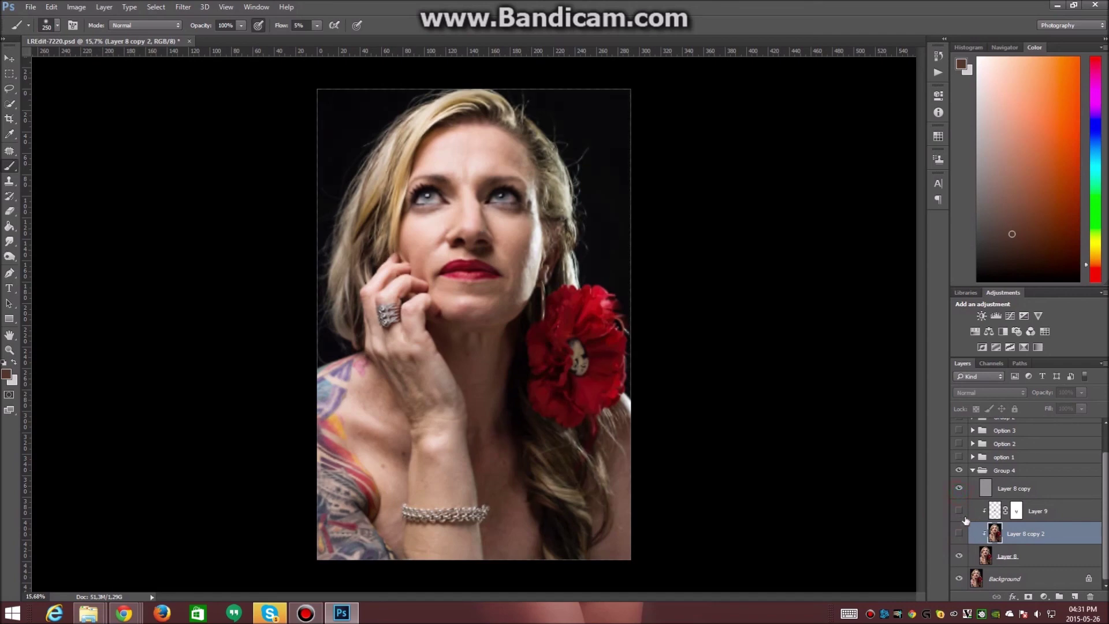
Show Layer 8 copy 2 and Layer 9 again, toggling Layer 9 and Layer 8 to review what each contributes.
{"action": "left_click", "coordinate": [959, 533]}
{"action": "left_click", "coordinate": [960, 514]}
{"action": "left_click", "coordinate": [959, 514]}
{"action": "left_click", "coordinate": [960, 514]}
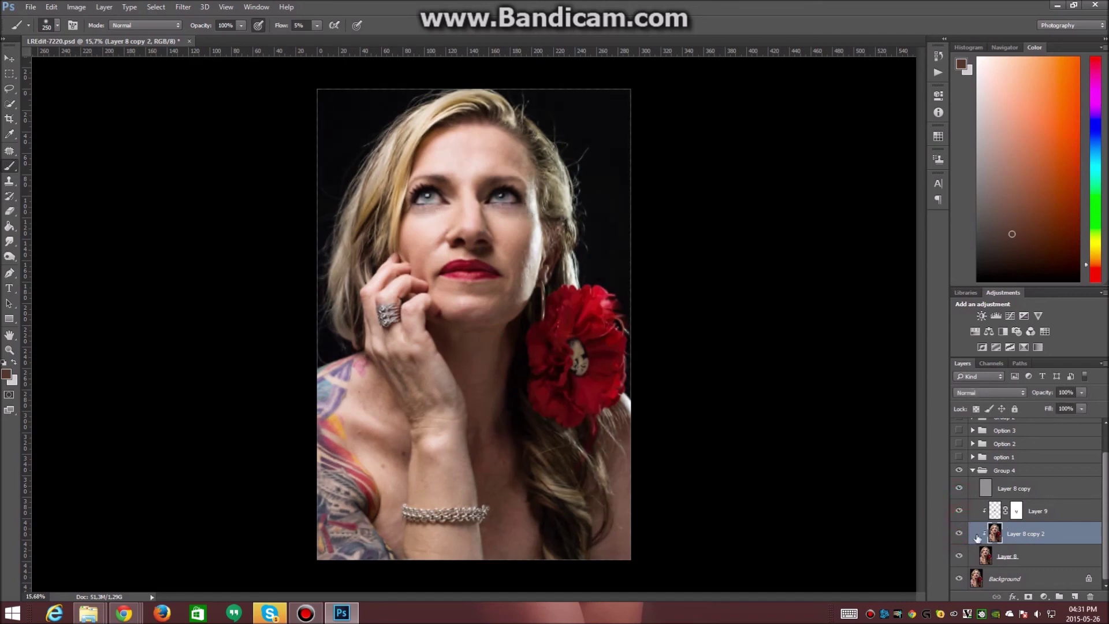
{"action": "left_click", "coordinate": [958, 557]}
{"action": "left_click", "coordinate": [959, 556]}
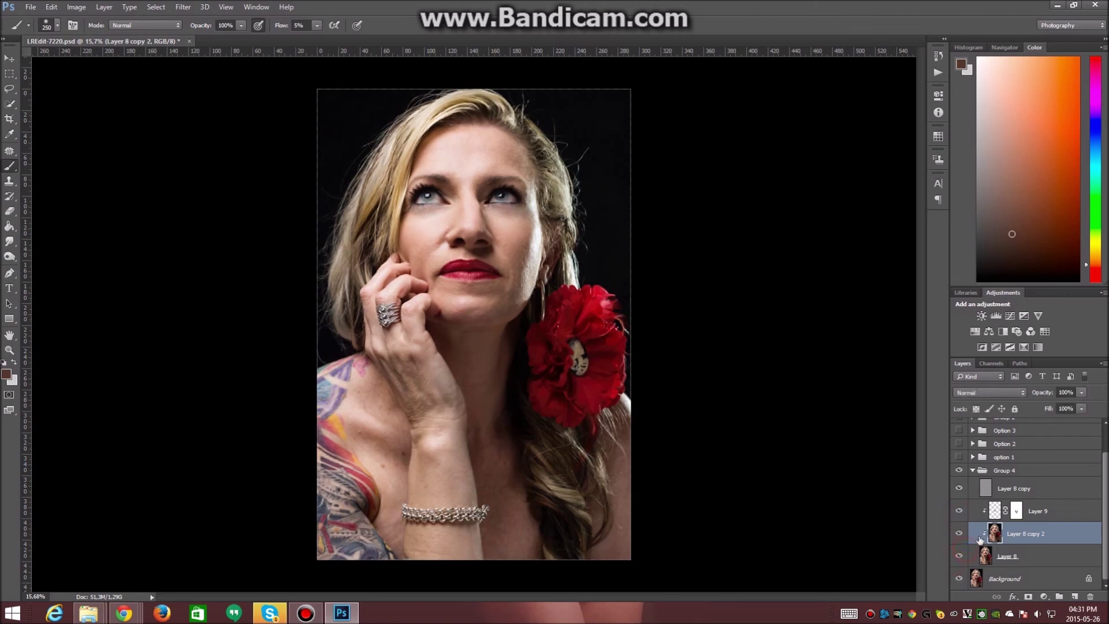